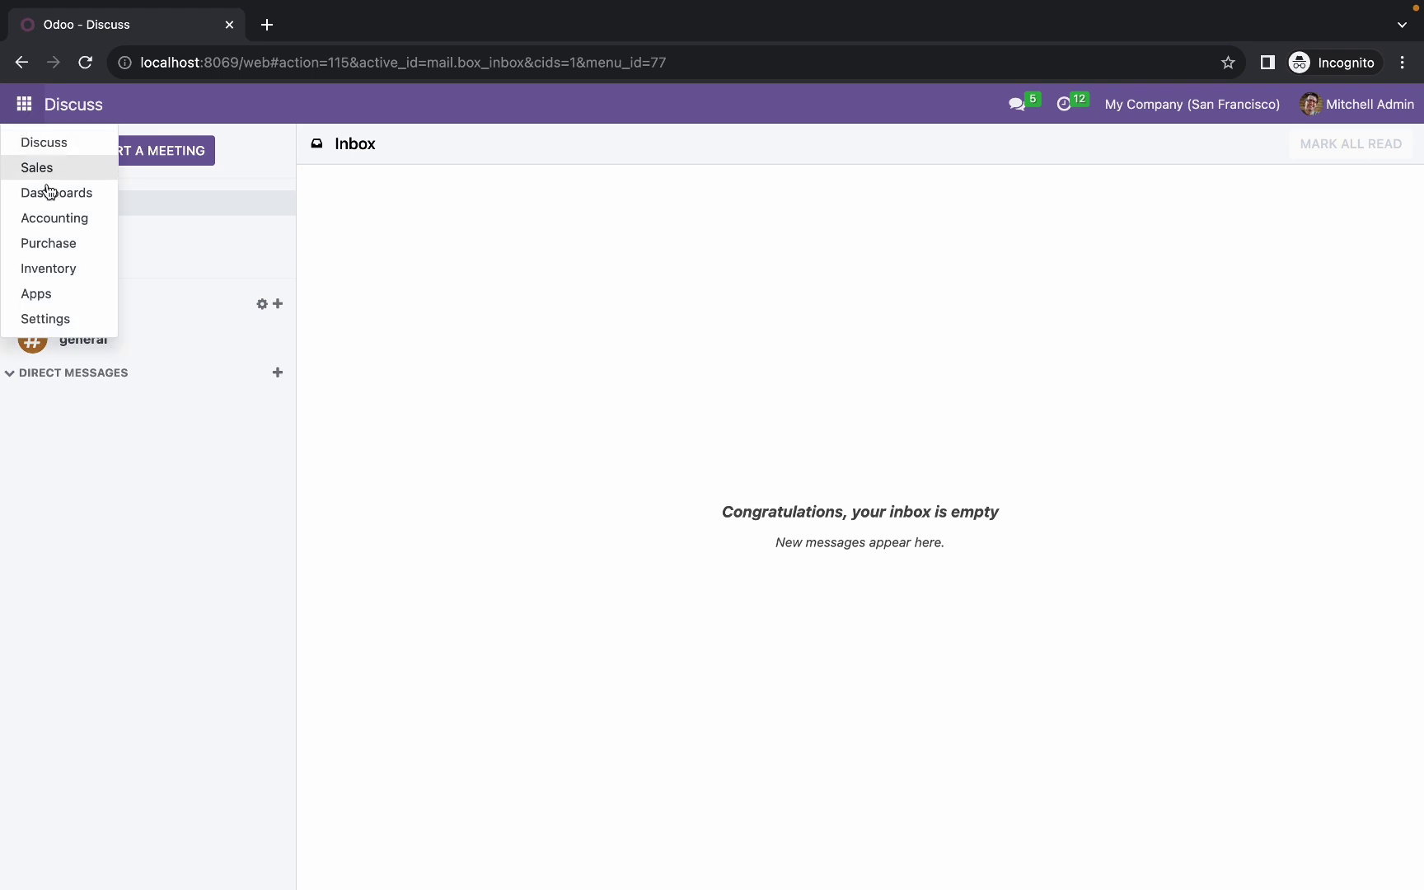
Step: Open the Storeable product category in Inventory and review its costing method, inventory valuation and account properties
left_click(55, 270)
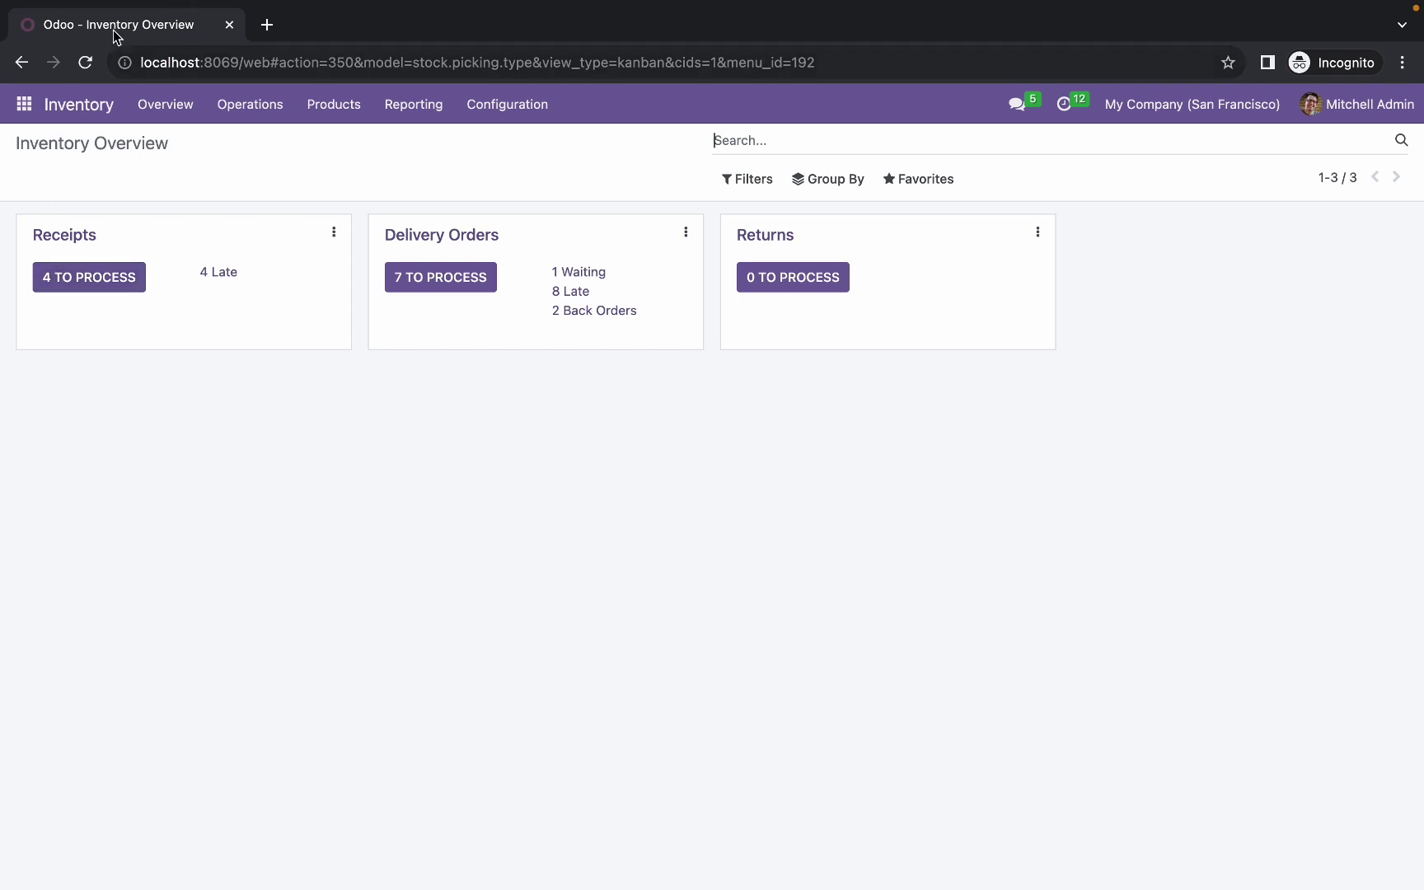
left_click(506, 104)
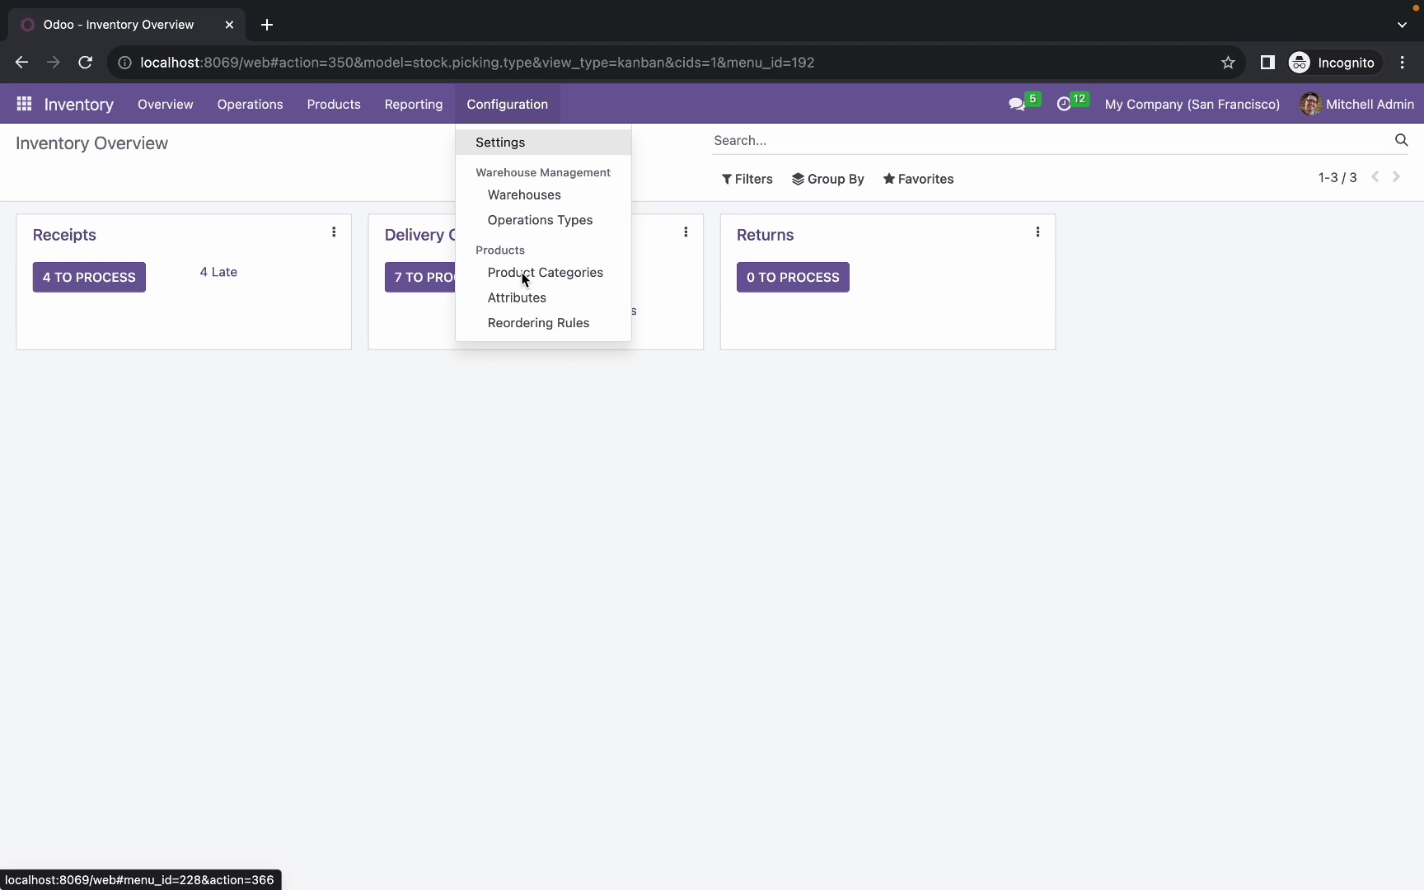
left_click(60, 47)
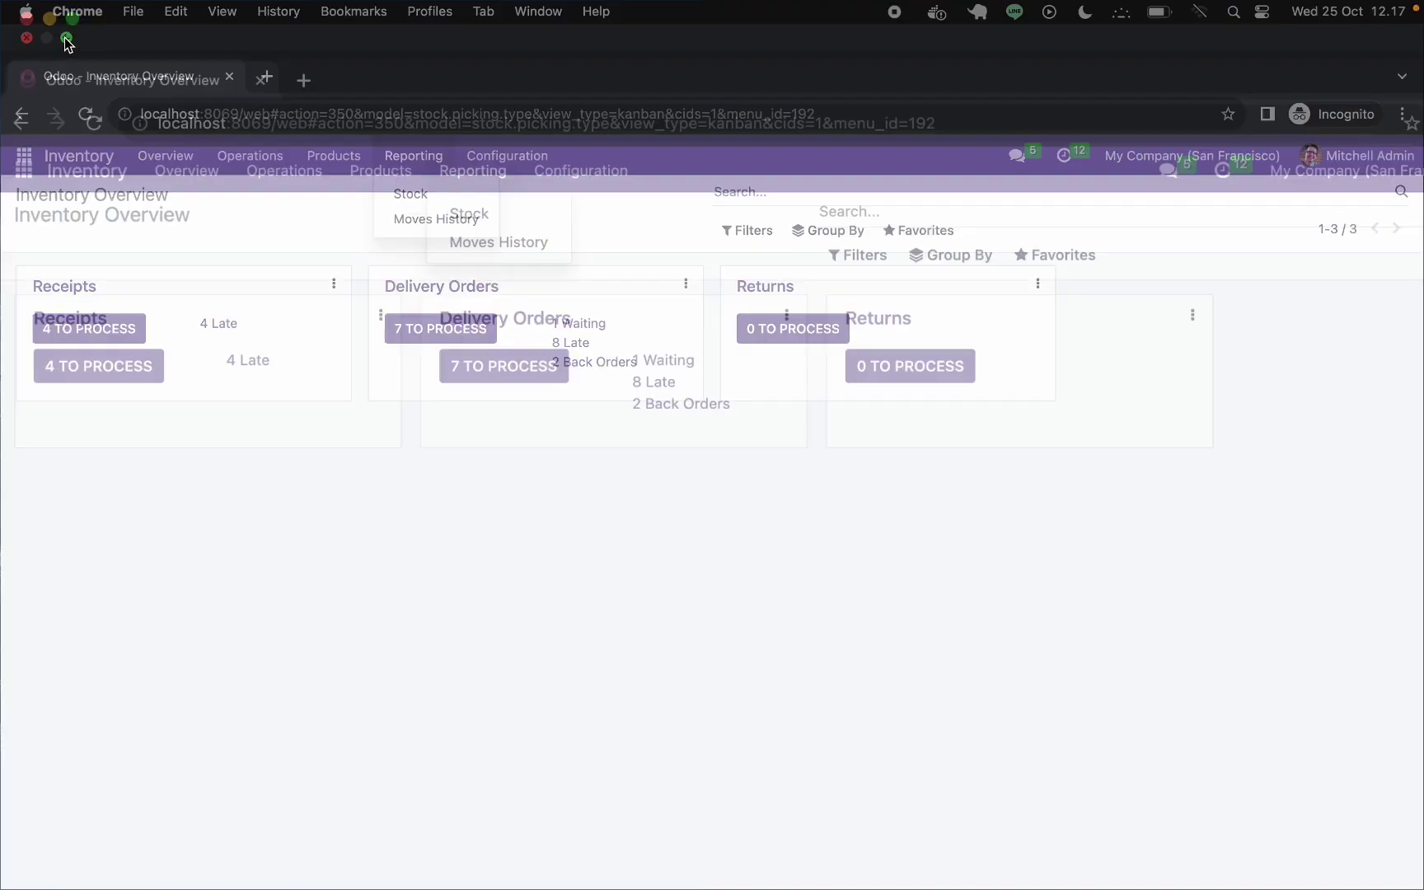
left_click(571, 144)
left_click(571, 144)
left_click(617, 298)
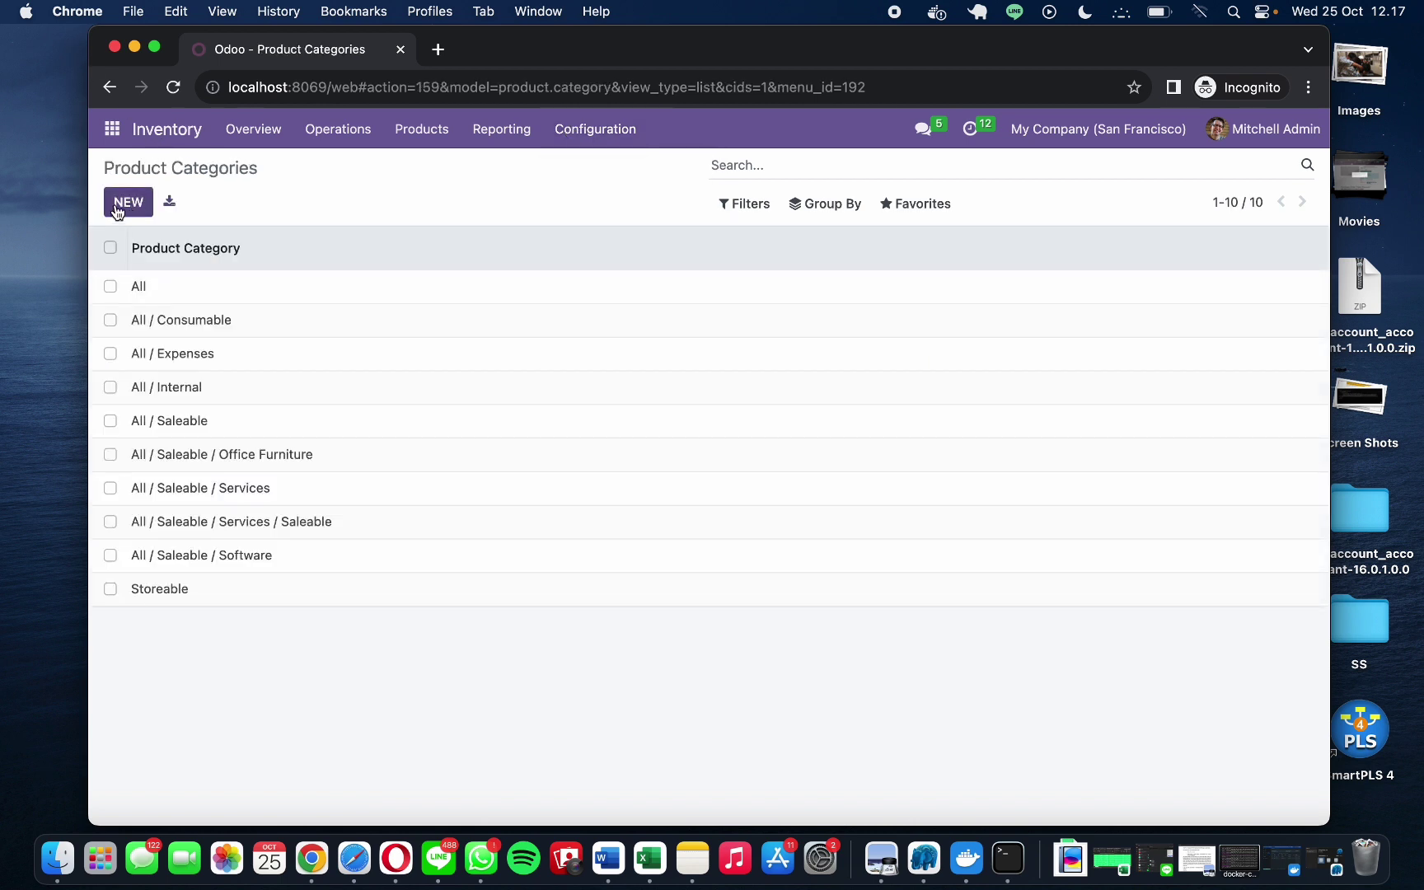
double_click(223, 597)
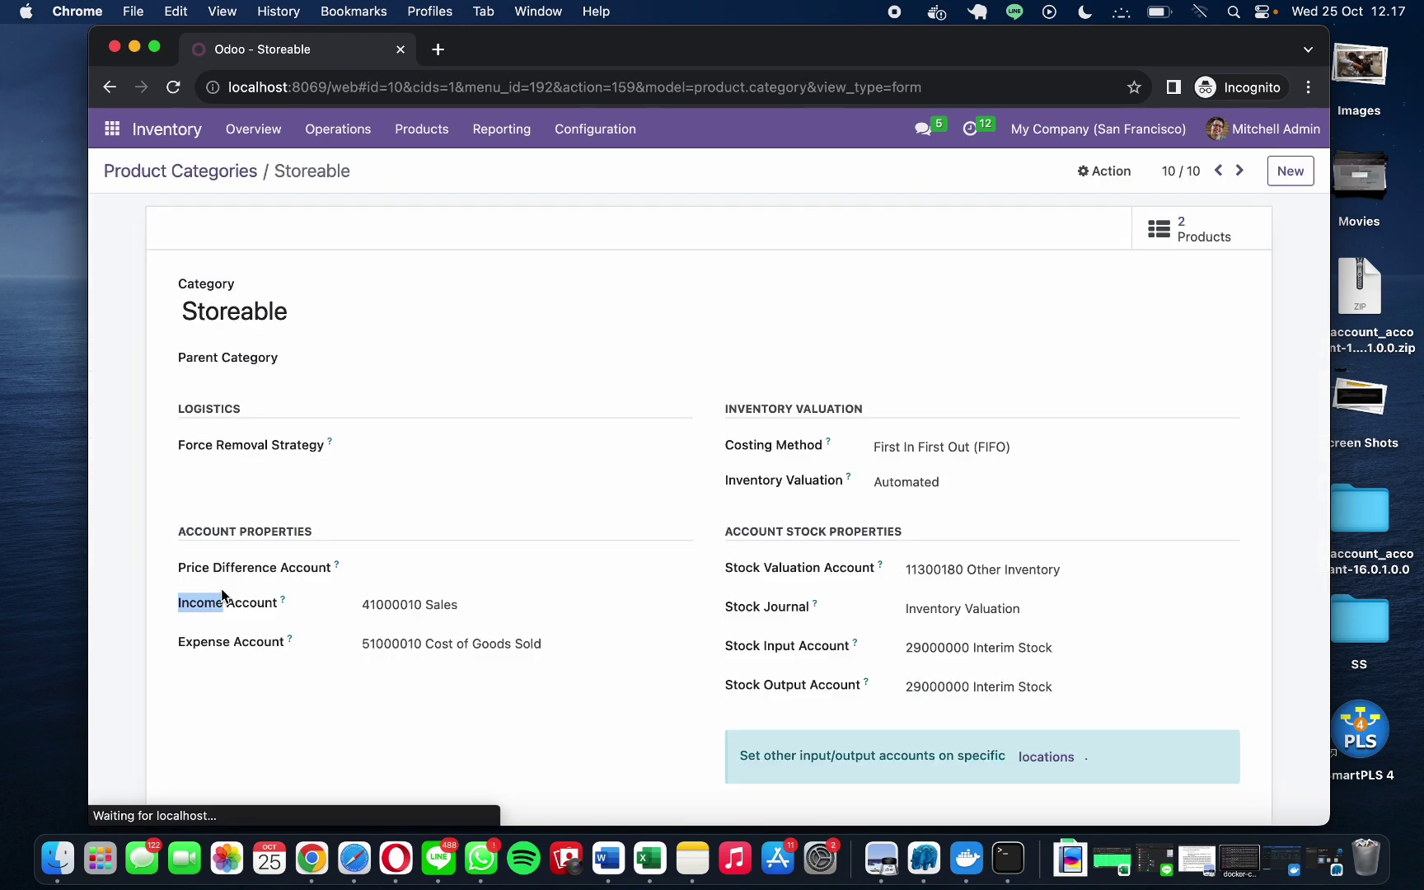
scroll(762, 508, "down", 1)
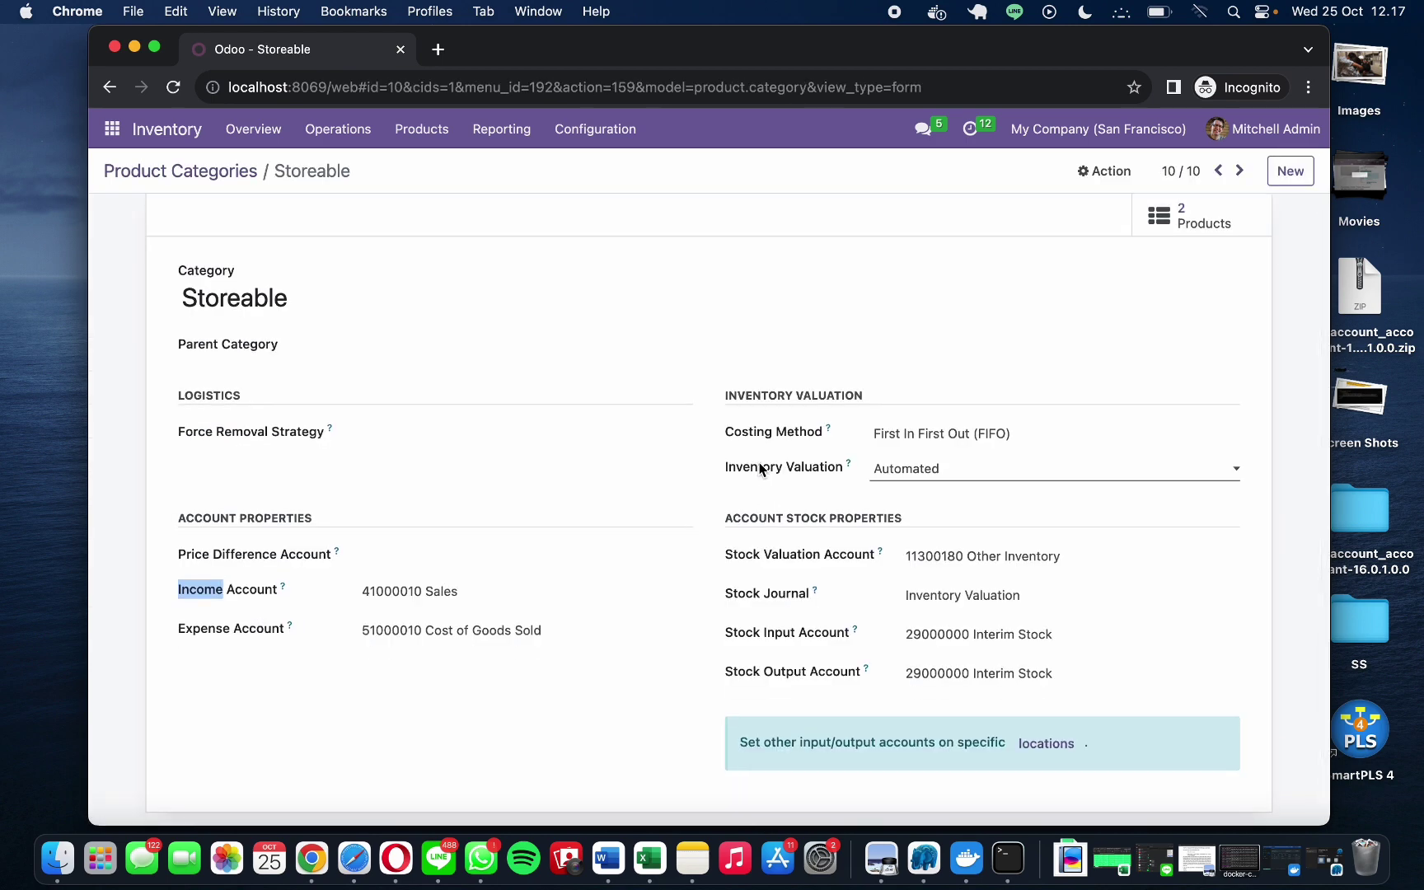
scroll(742, 457, "up", 1)
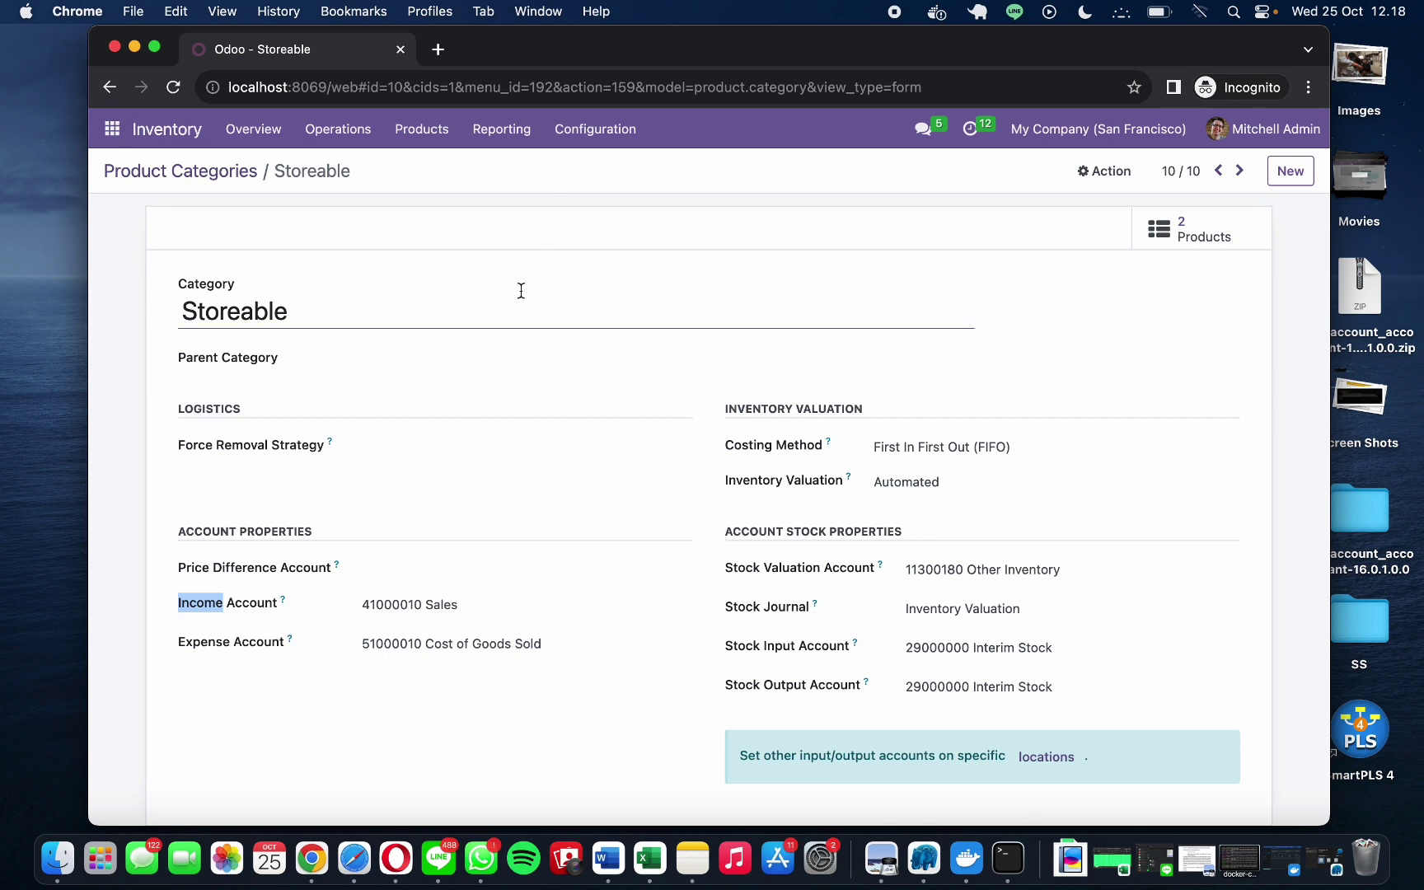
Step: Search the Purchase products for "ipad" and open the Ipad product to review its general information
left_click(404, 131)
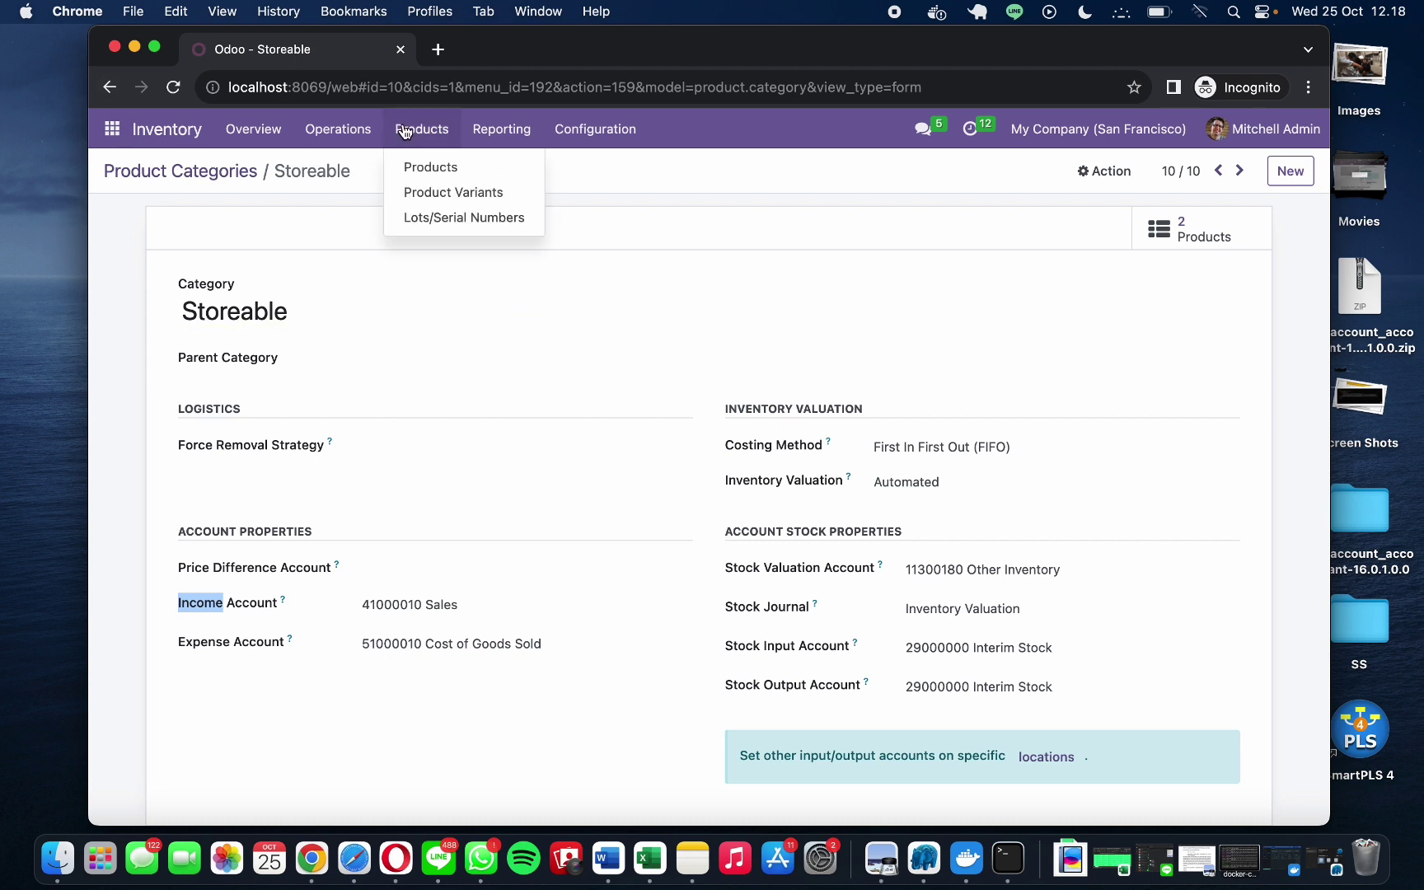
left_click(113, 129)
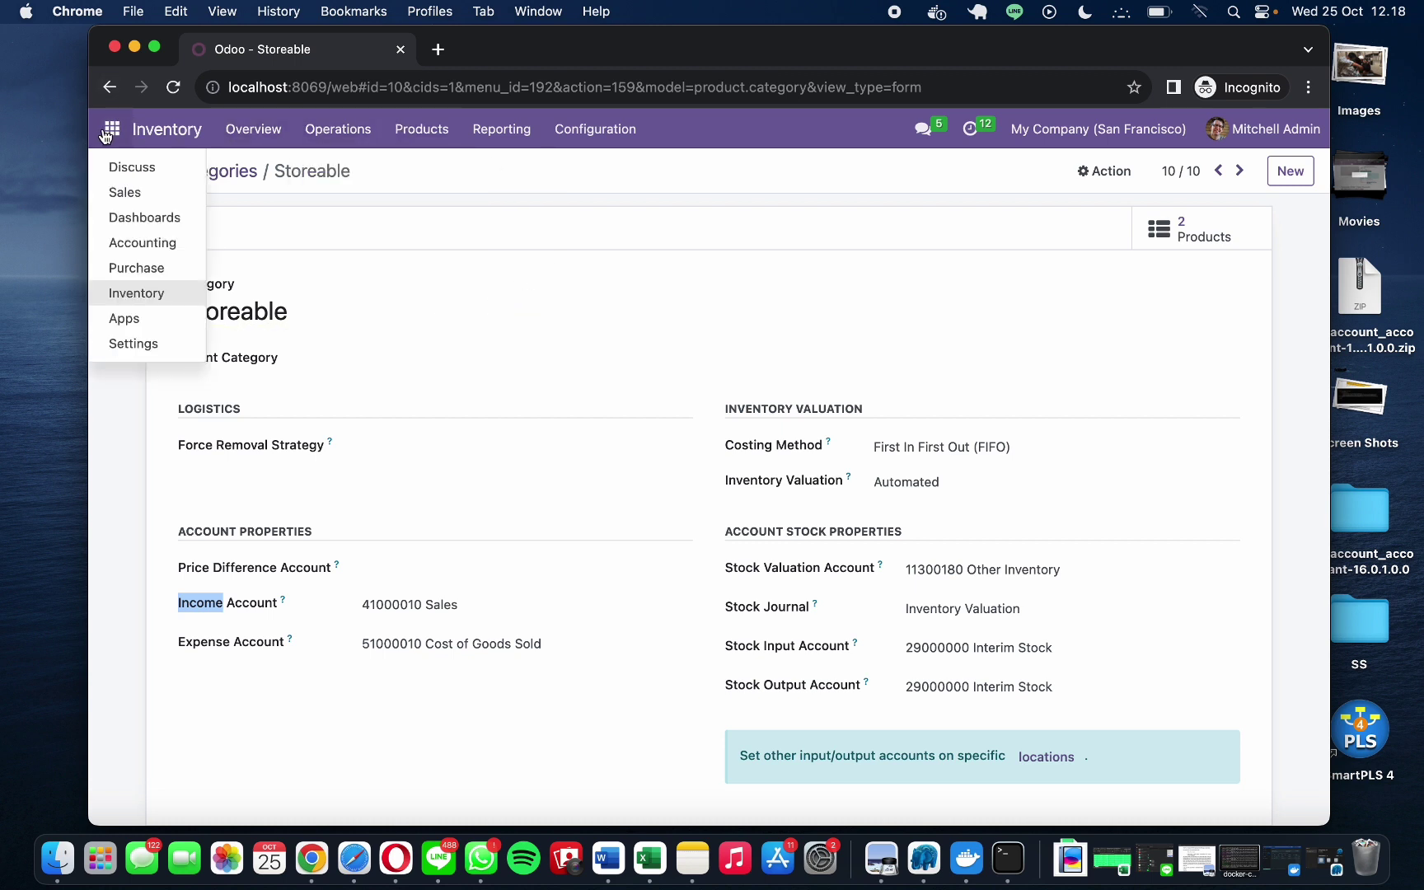
left_click(159, 277)
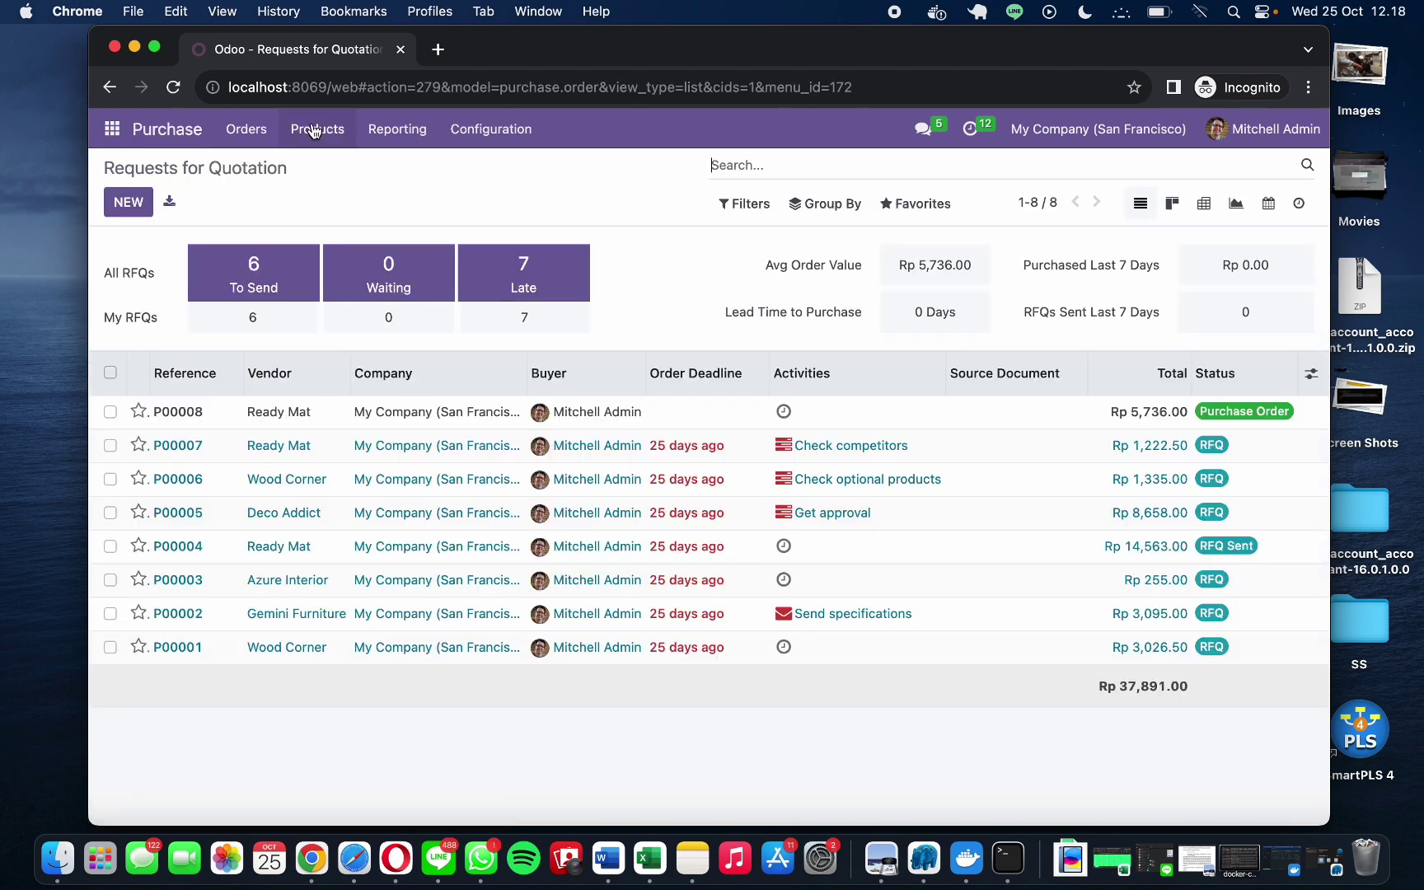
left_click(314, 130)
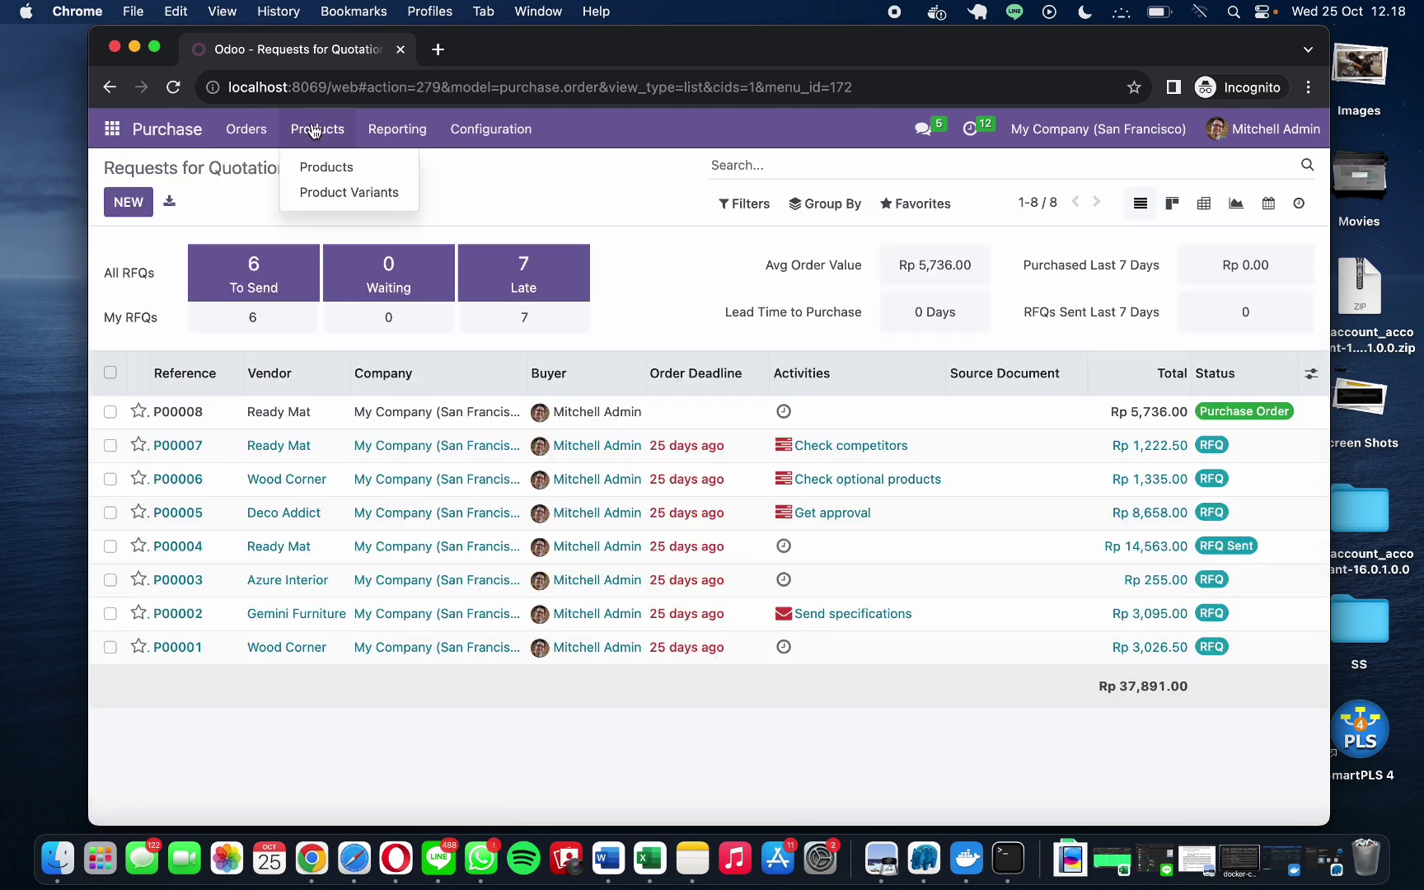
left_click(327, 168)
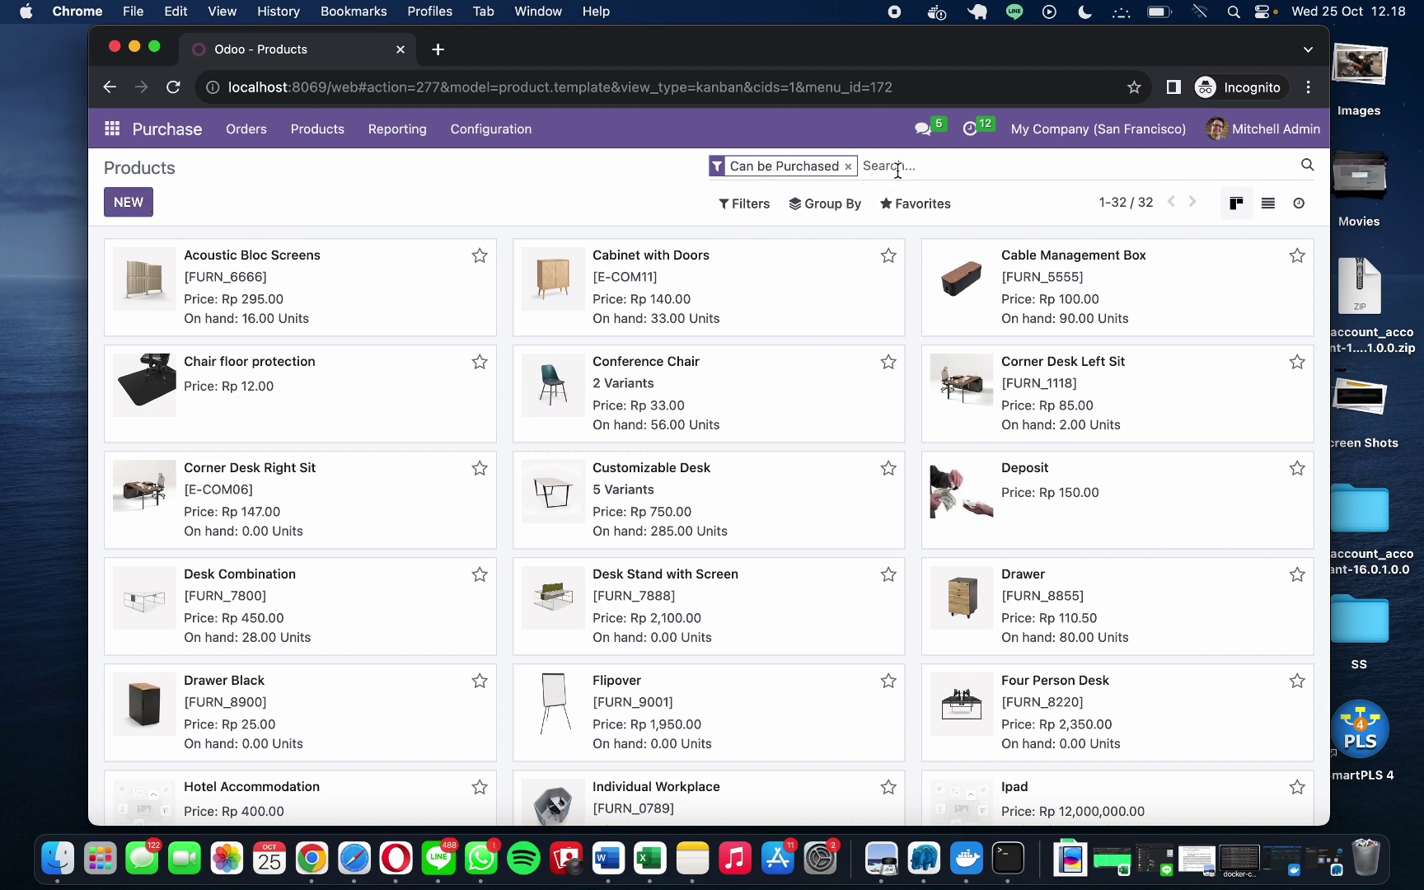
type("ipad")
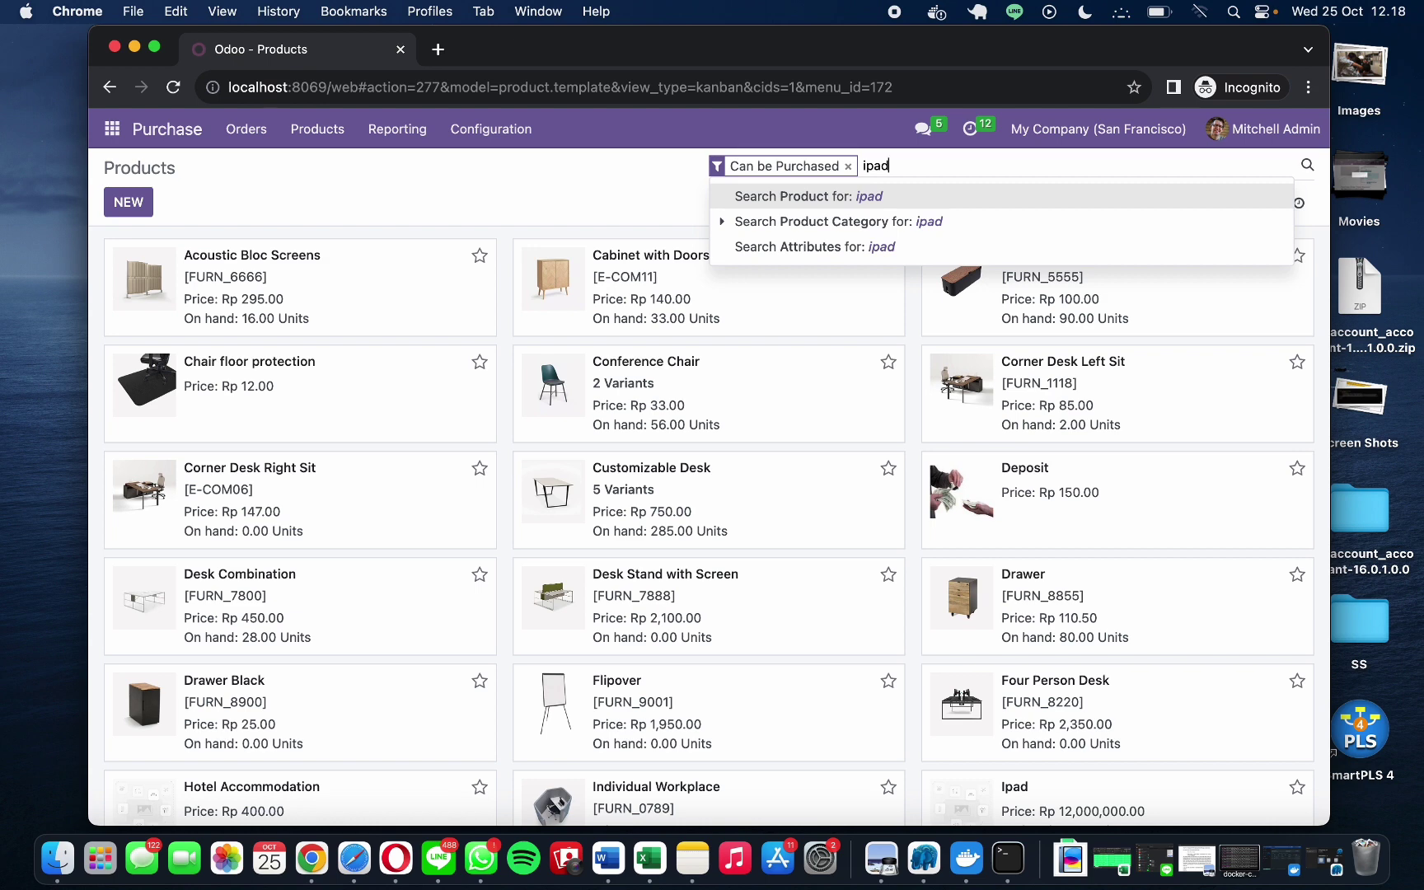
key("Return")
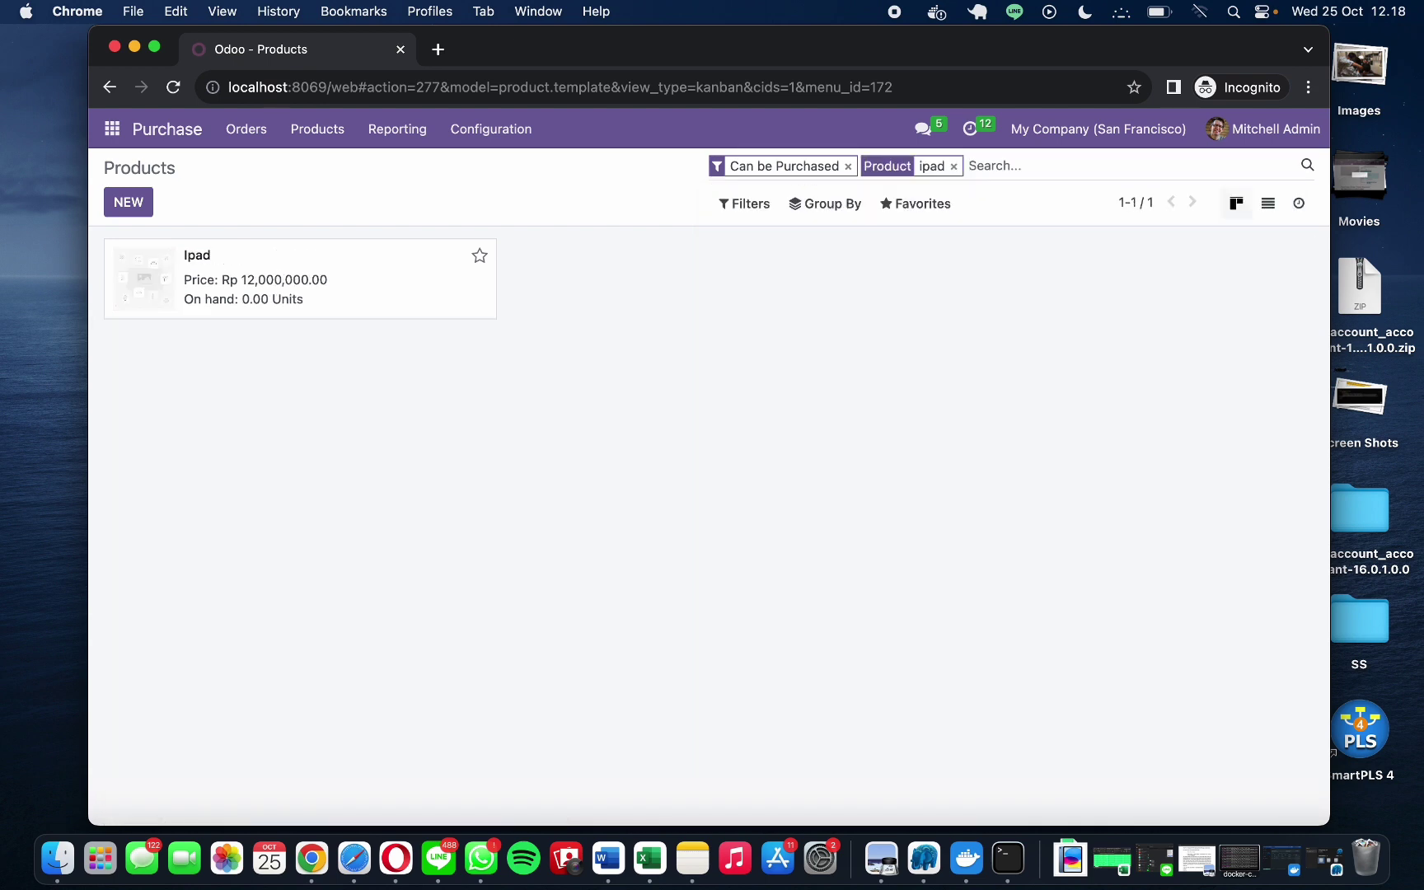
double_click(270, 284)
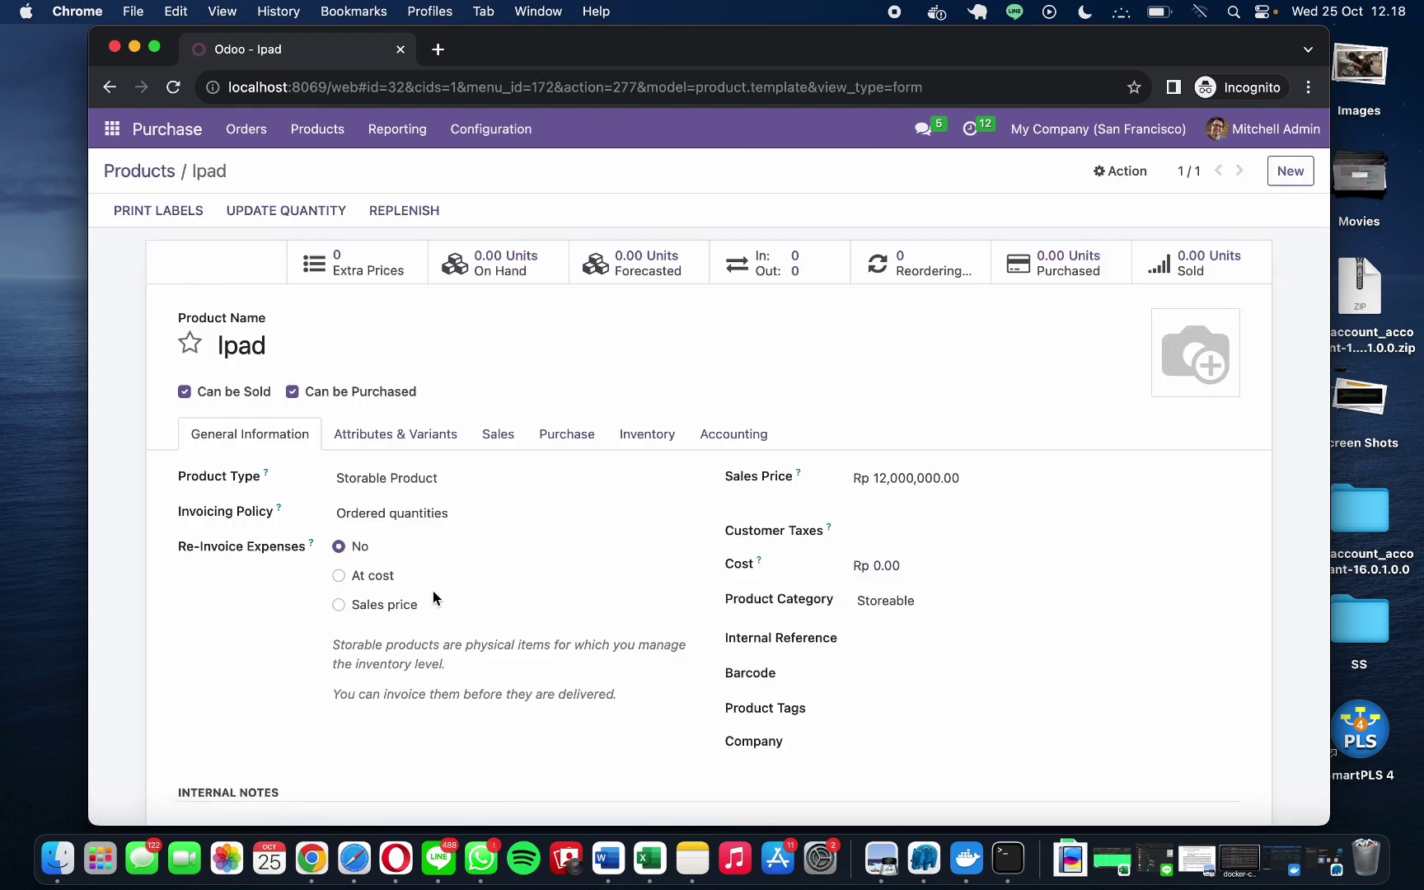
scroll(435, 595, "down", 1)
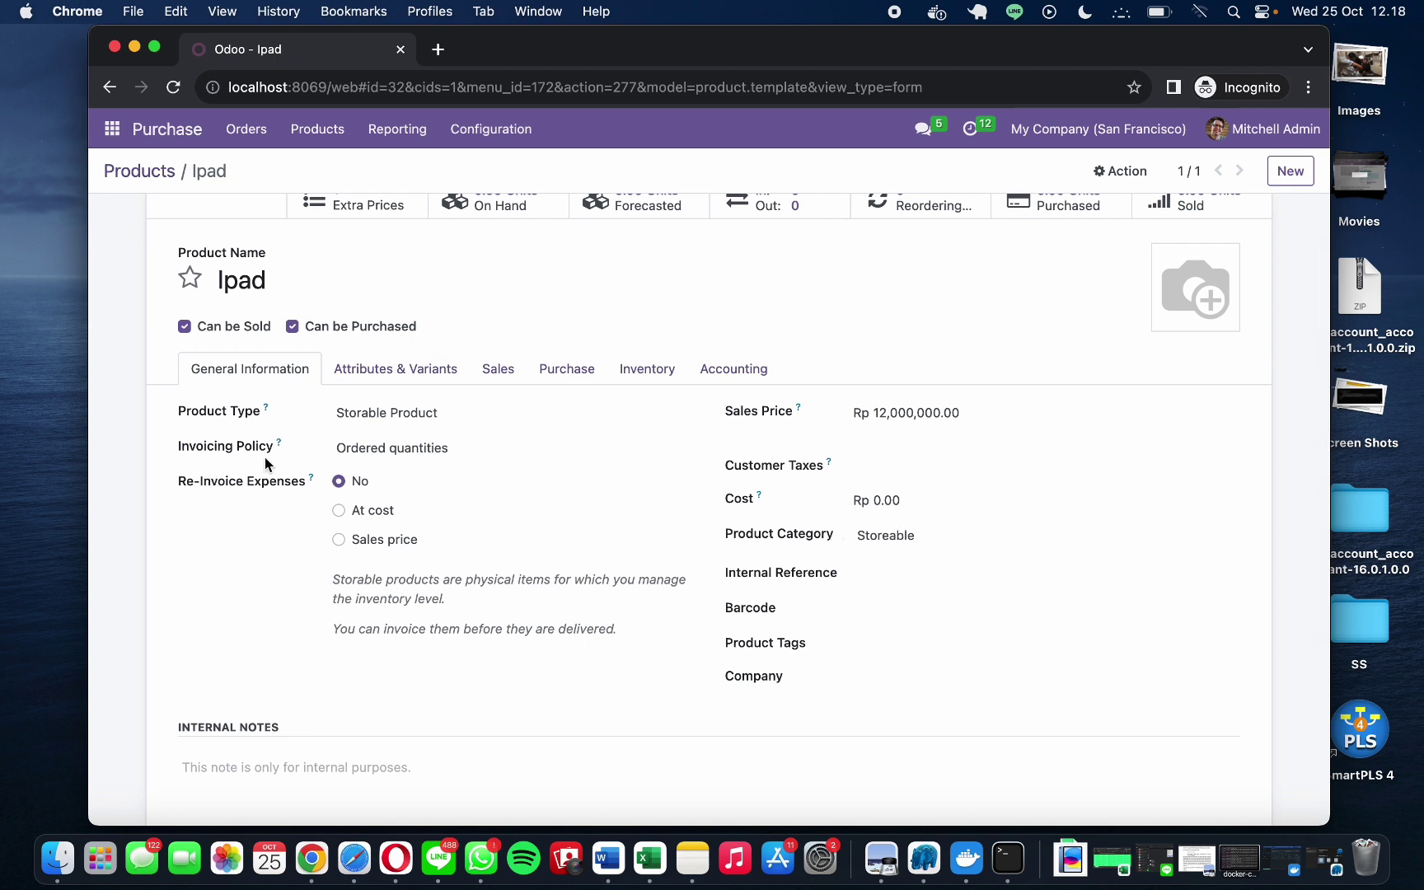
Step: Set the Ipad product's image to the file ipad_gen_10.webp
left_click(1167, 316)
left_click(380, 361)
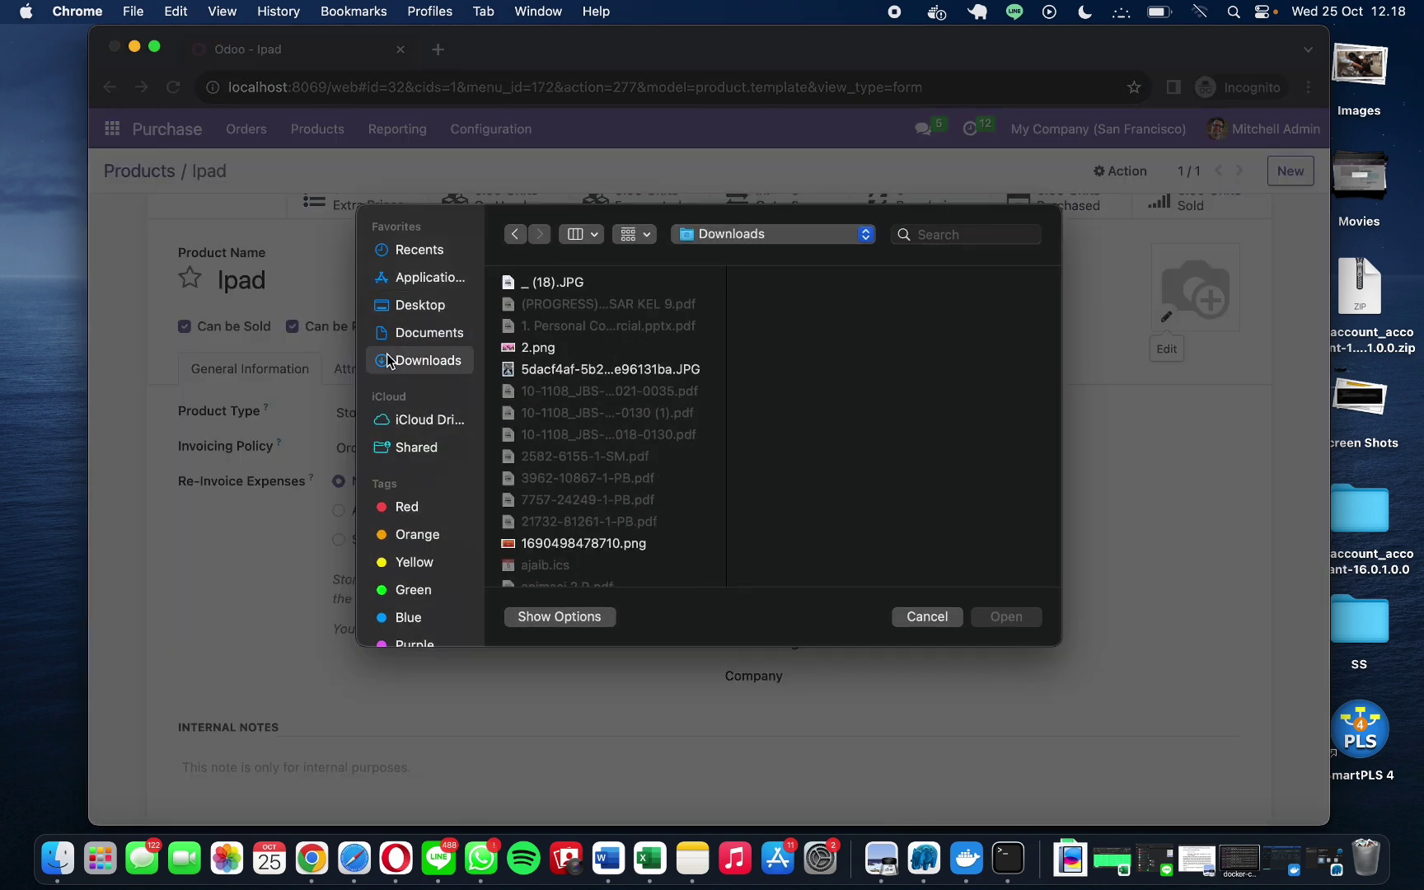
left_click(941, 233)
type("ipad")
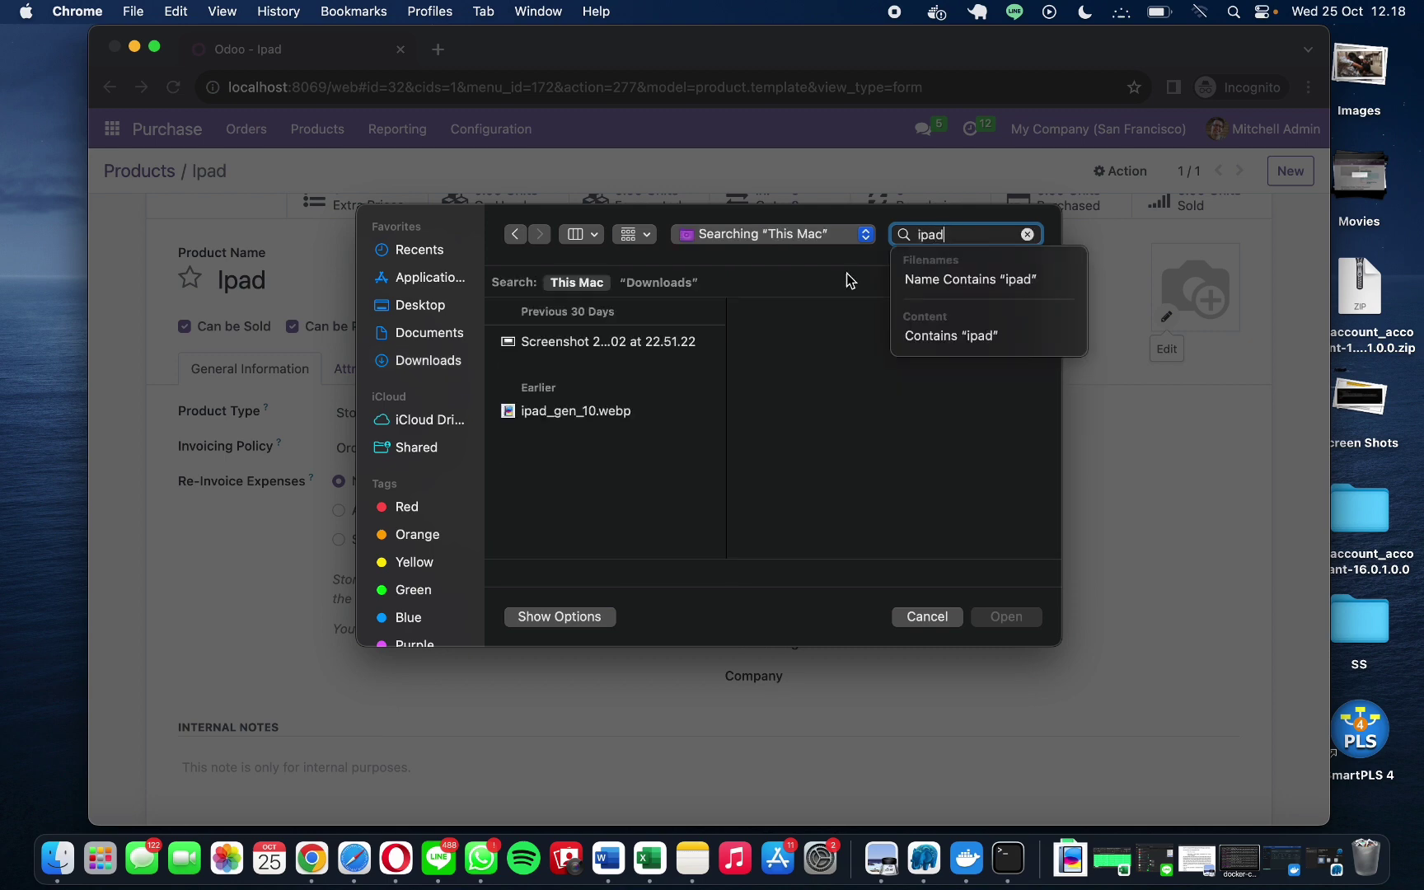
left_click(540, 412)
left_click(997, 618)
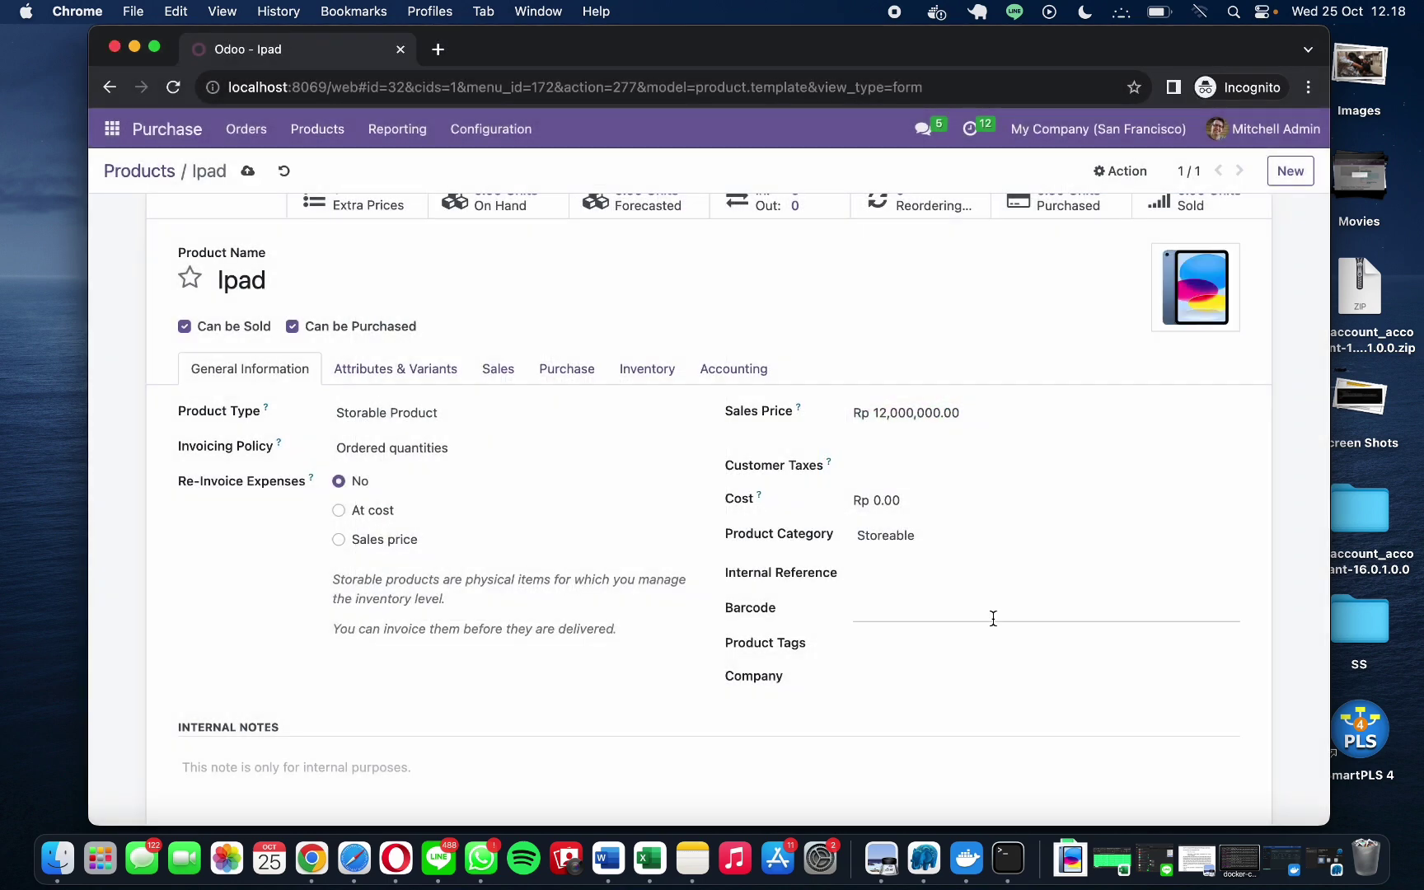
Step: Try to save the Ipad product with its new image, and remove the image before saving again
scroll(344, 344, "up", 2)
scroll(345, 342, "down", 1)
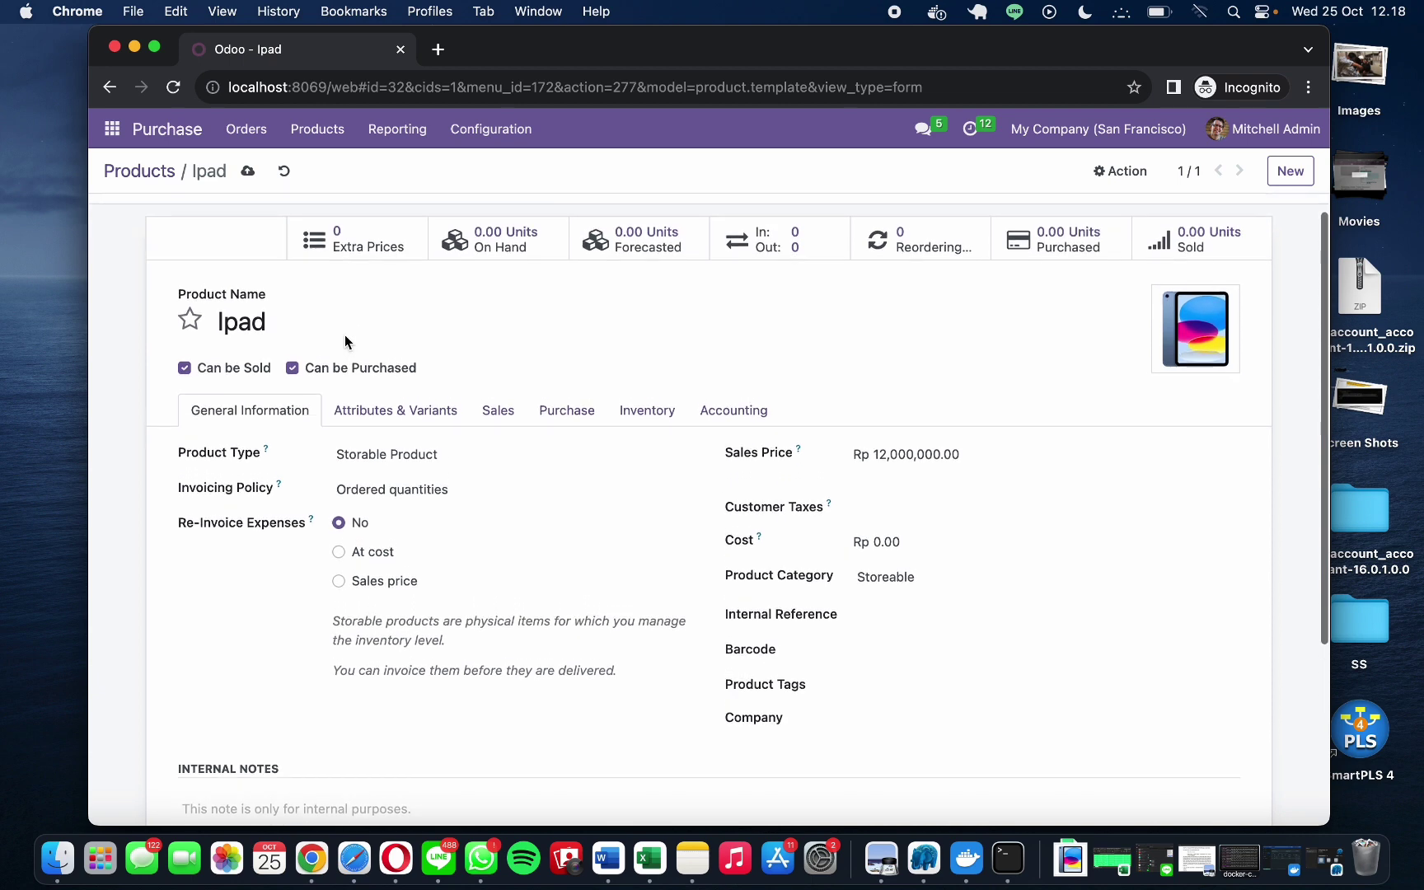
left_click(253, 174)
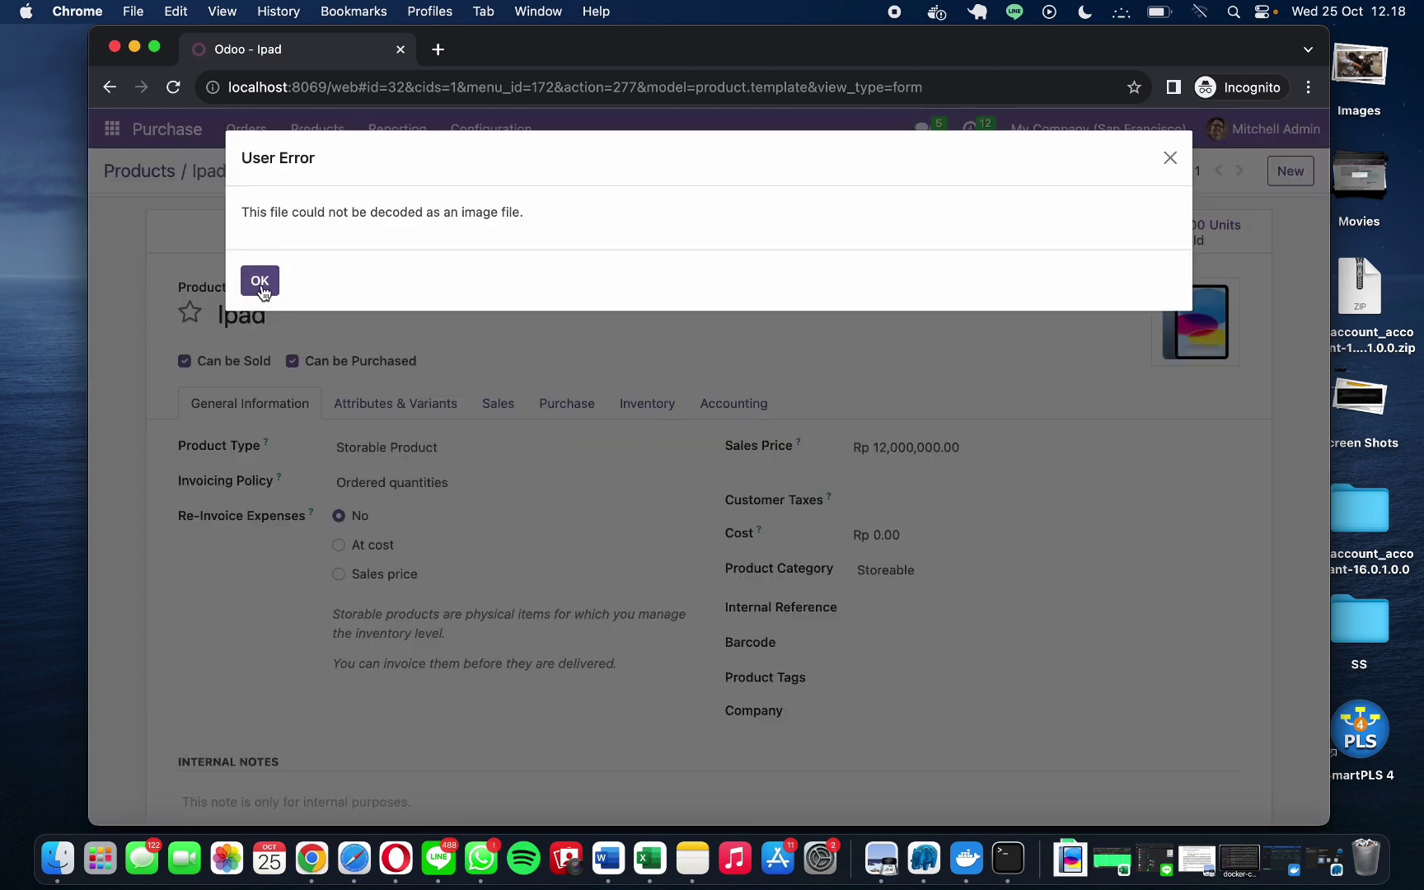
left_click(262, 293)
left_click(251, 174)
left_click(257, 284)
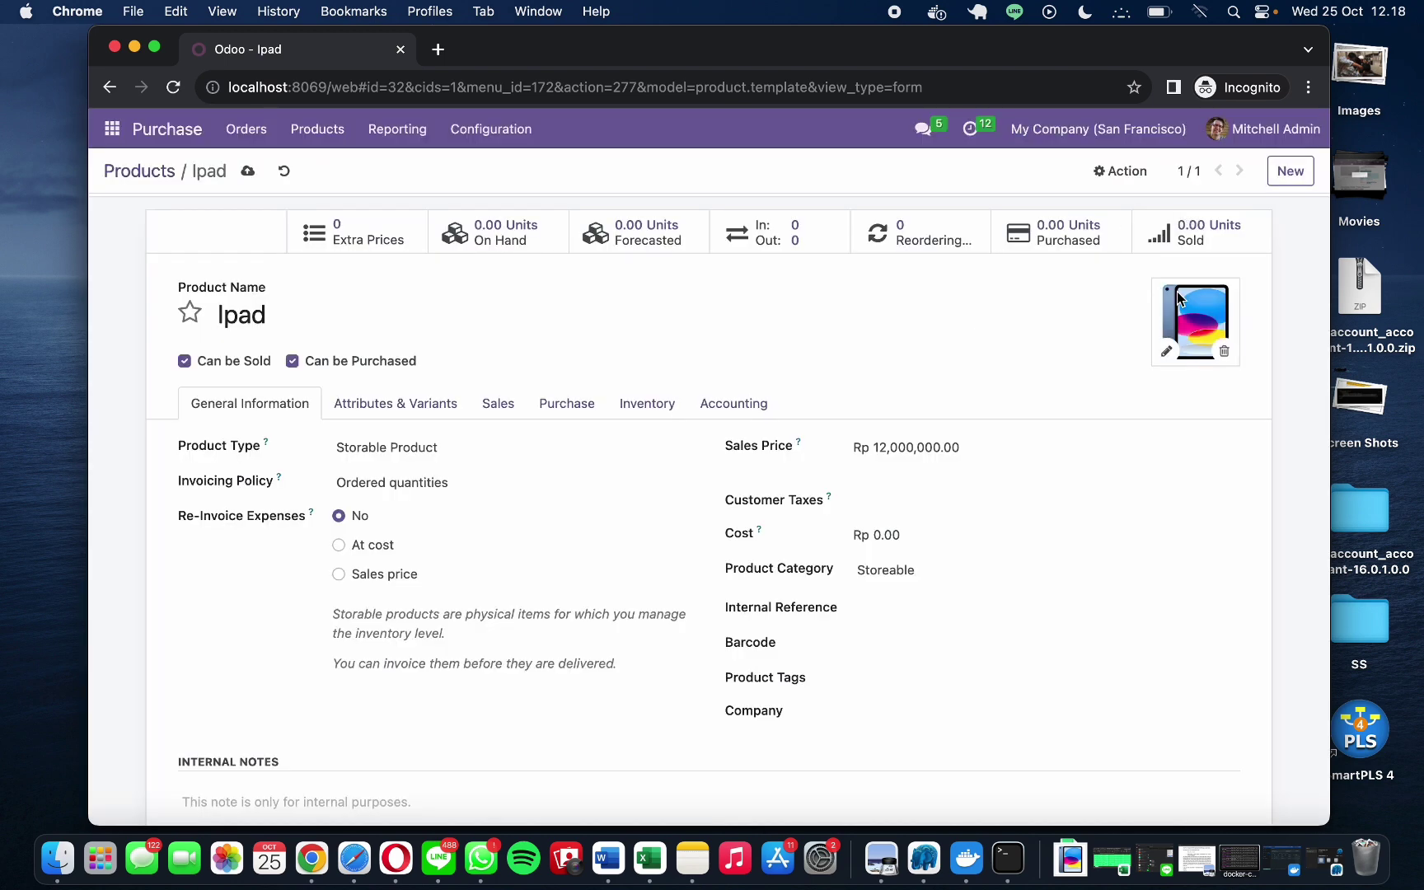
left_click(1225, 353)
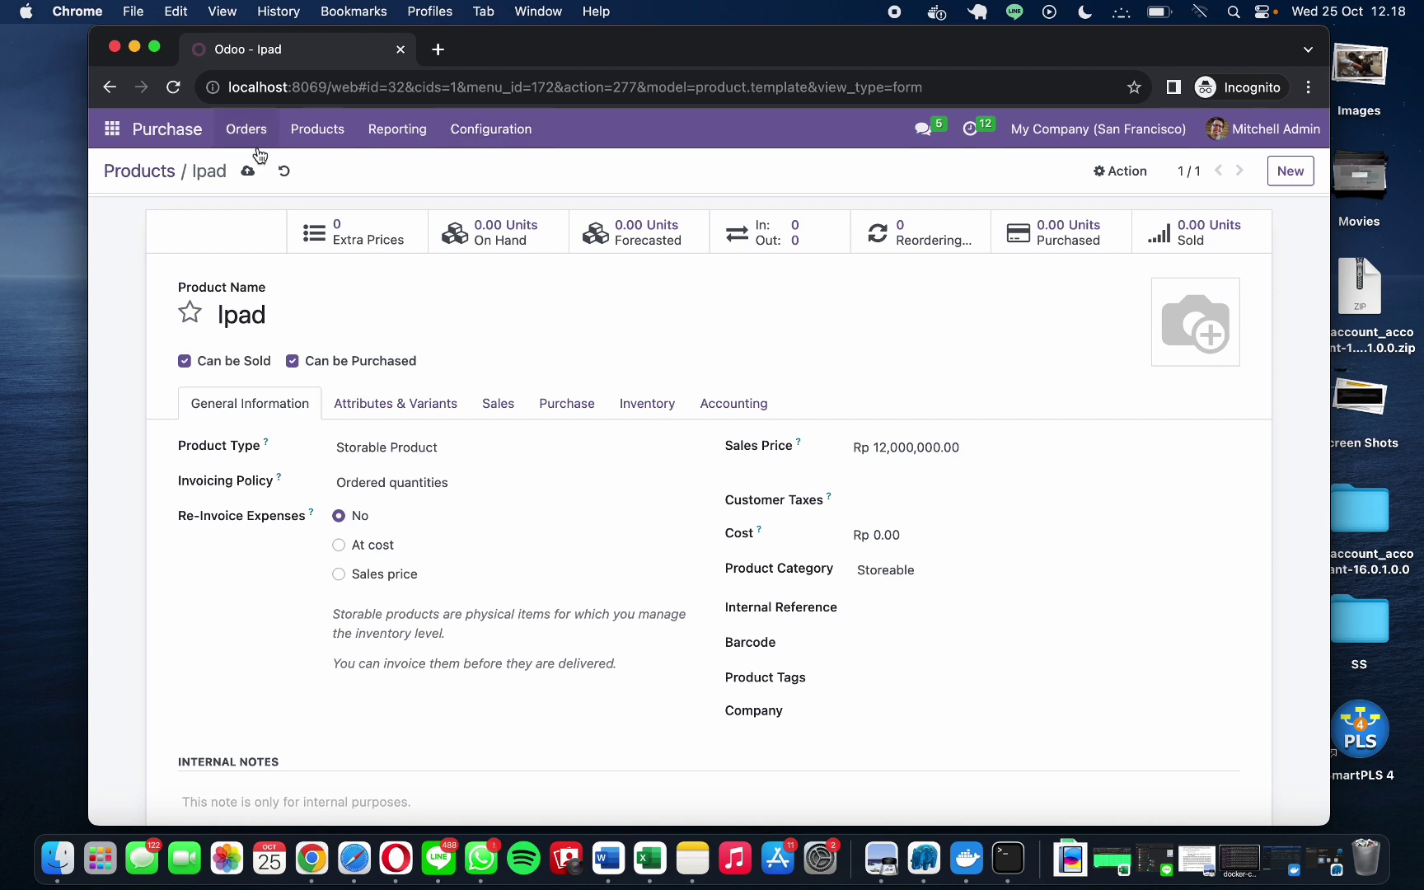
left_click(248, 171)
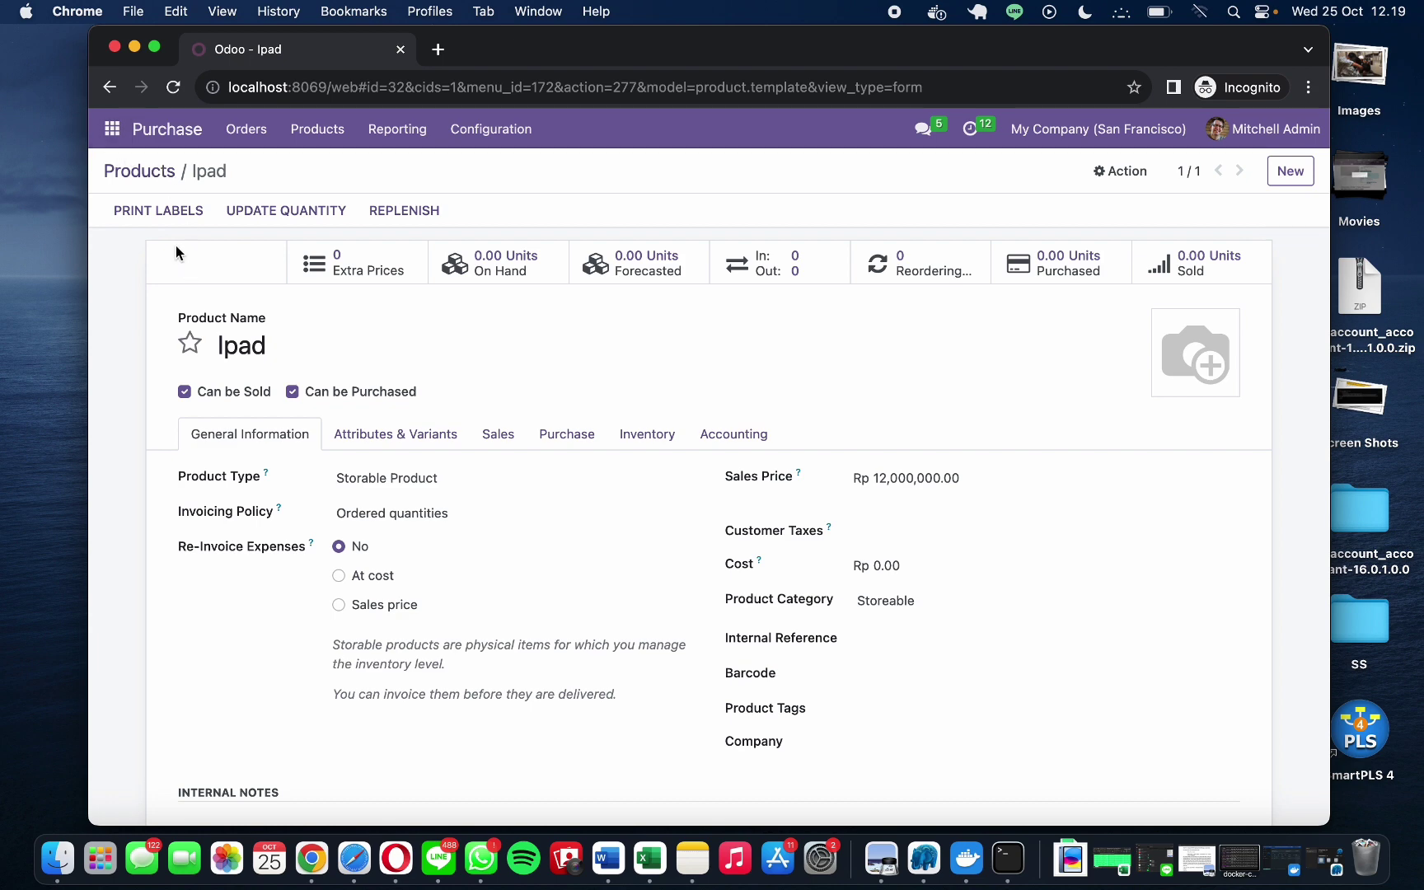
Step: Return to the product list, replace the search with "iphone" and open the Iphone Pro product
scroll(176, 253, "left", 5)
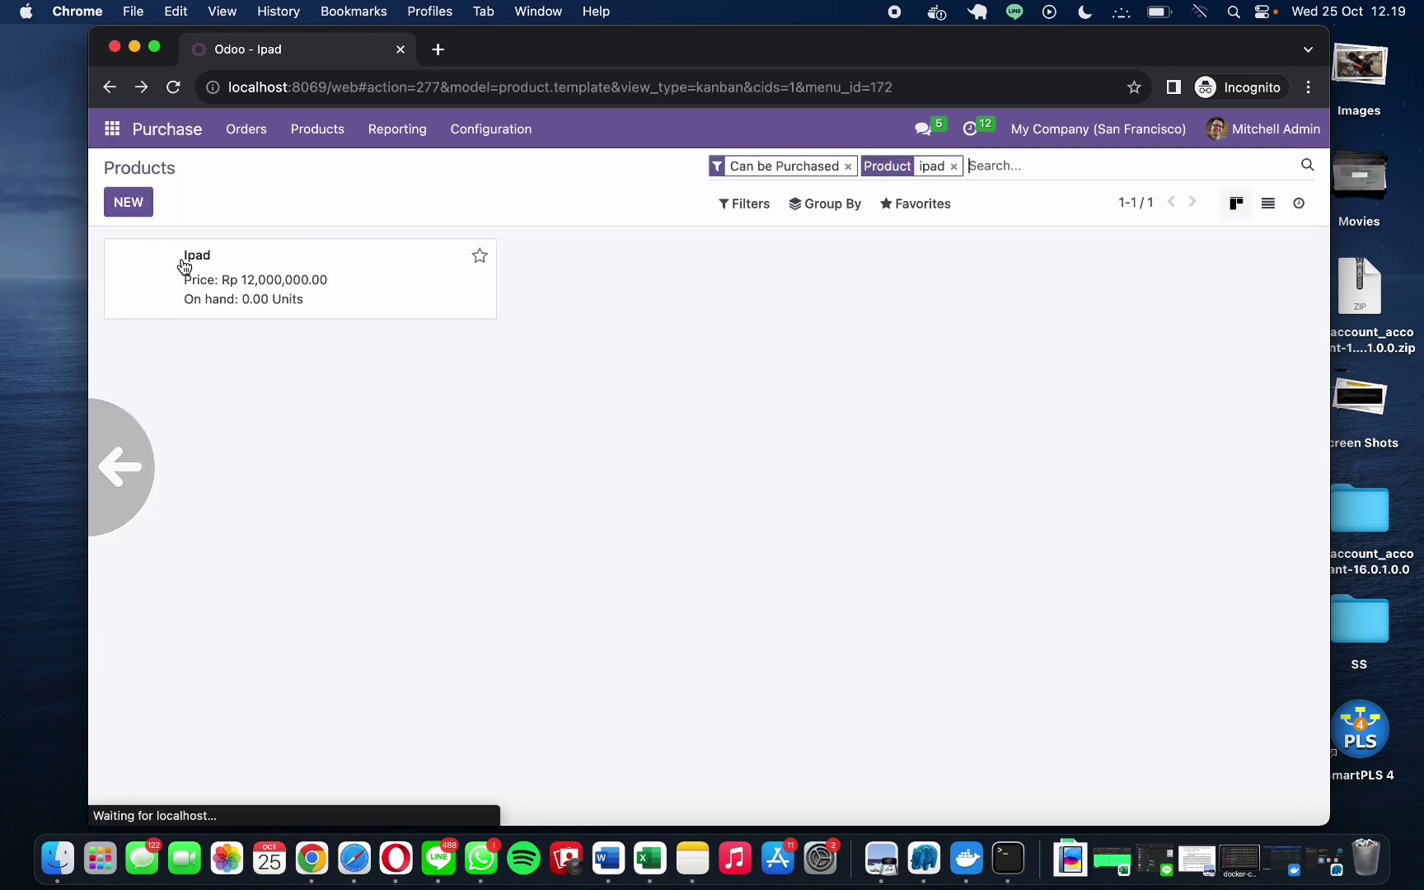
left_click(954, 166)
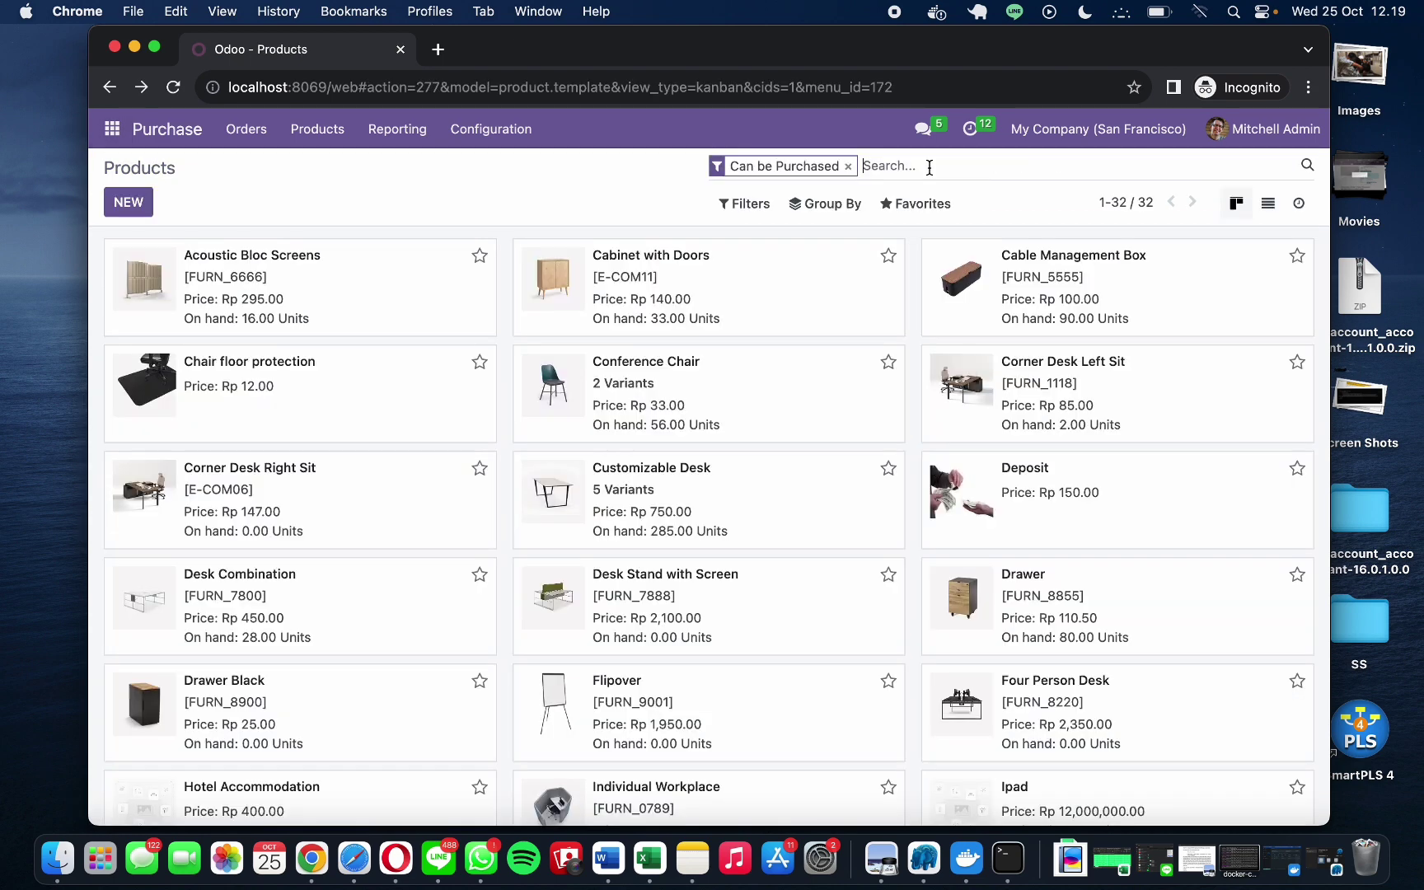
type("iphone")
key("Return")
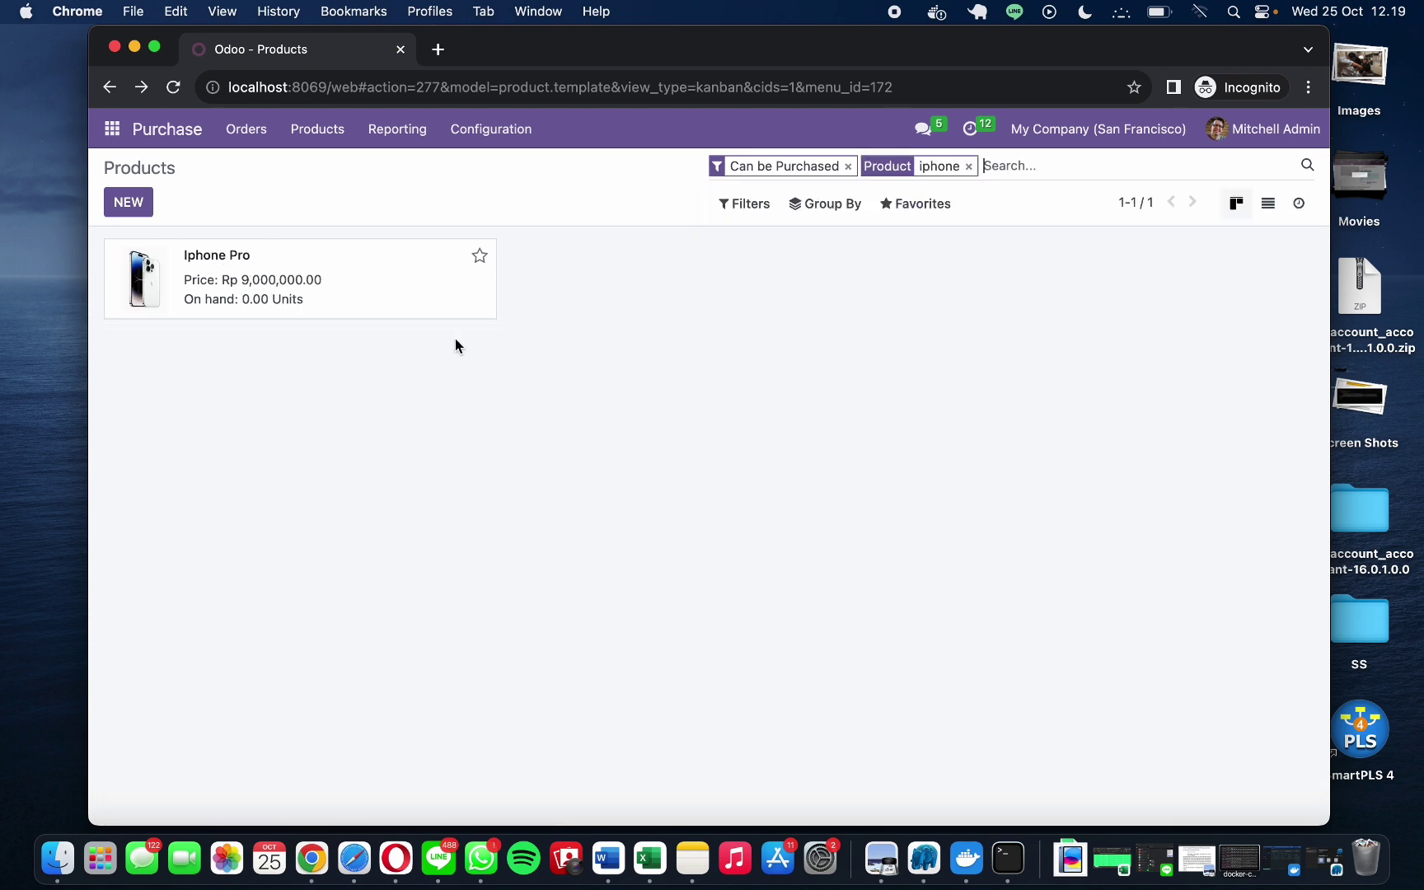
left_click(360, 272)
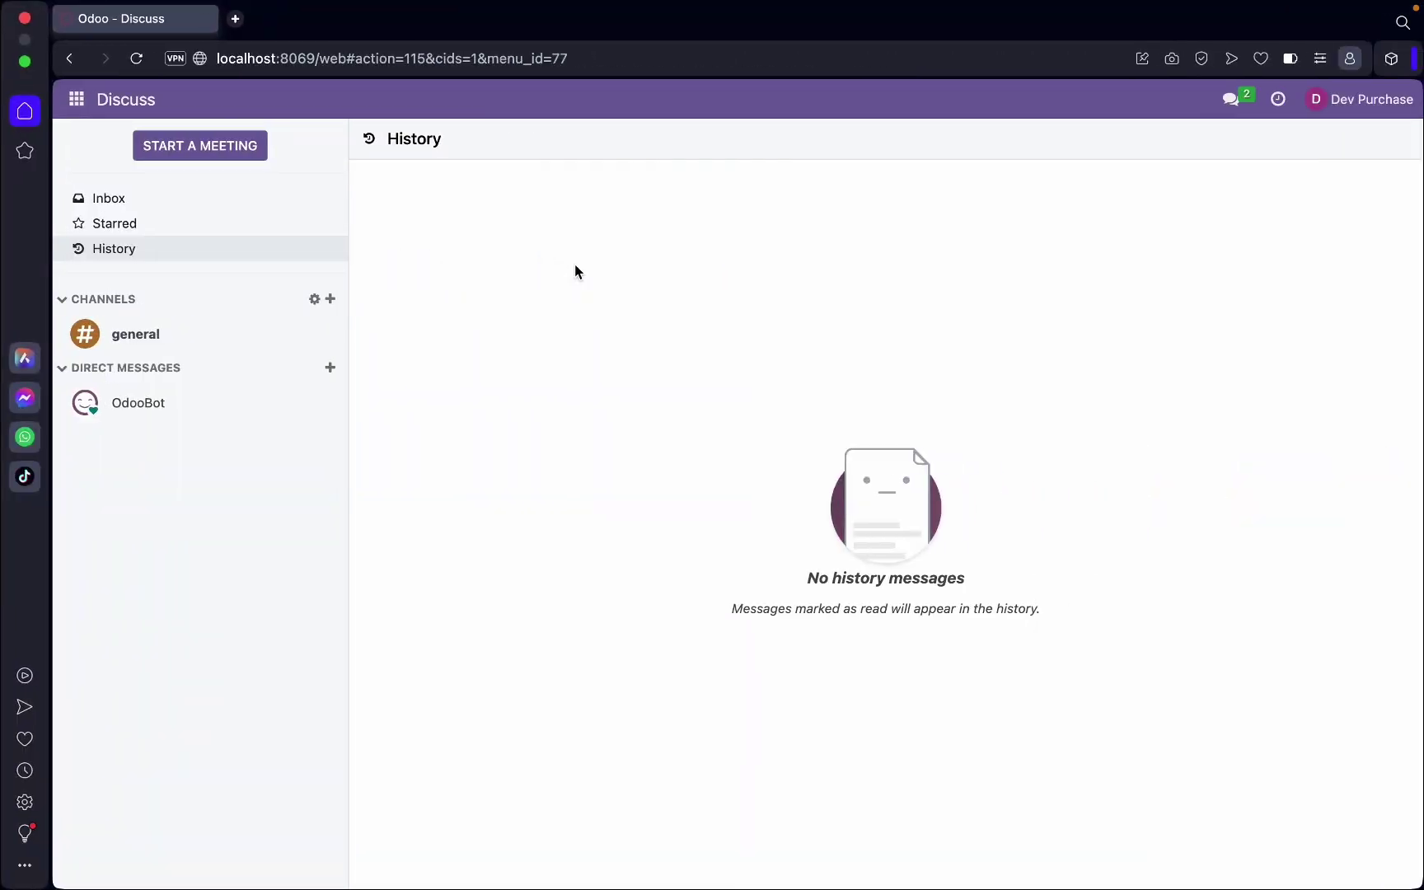
Step: Switch to the Opera window signed in as the purchase user and start a new request for quotation in Purchase
key("ctrl+Up")
left_click_drag(476, 85, 674, 95)
left_click(785, 96)
left_click(80, 100)
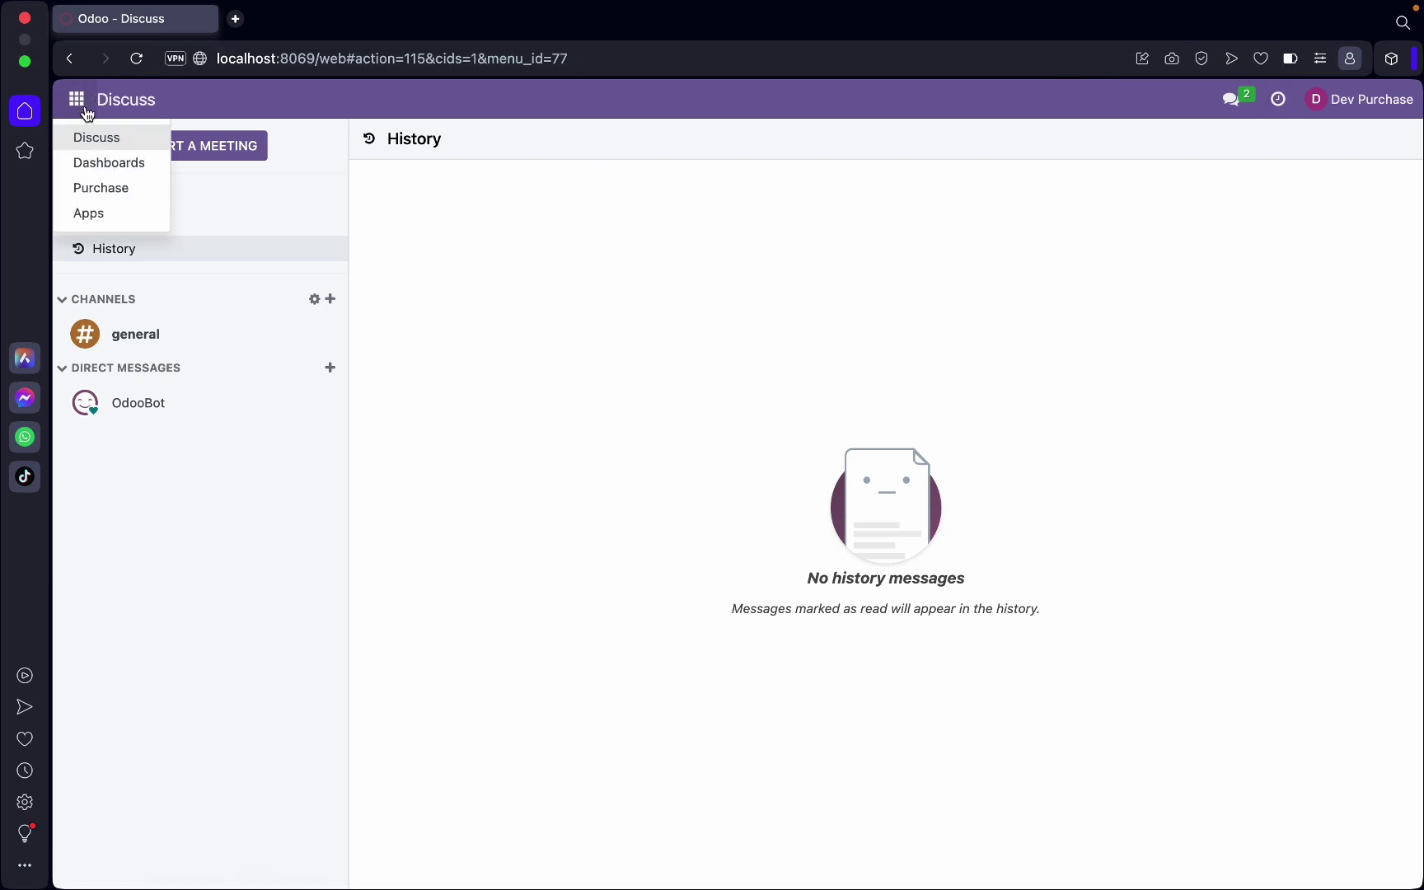
left_click(105, 188)
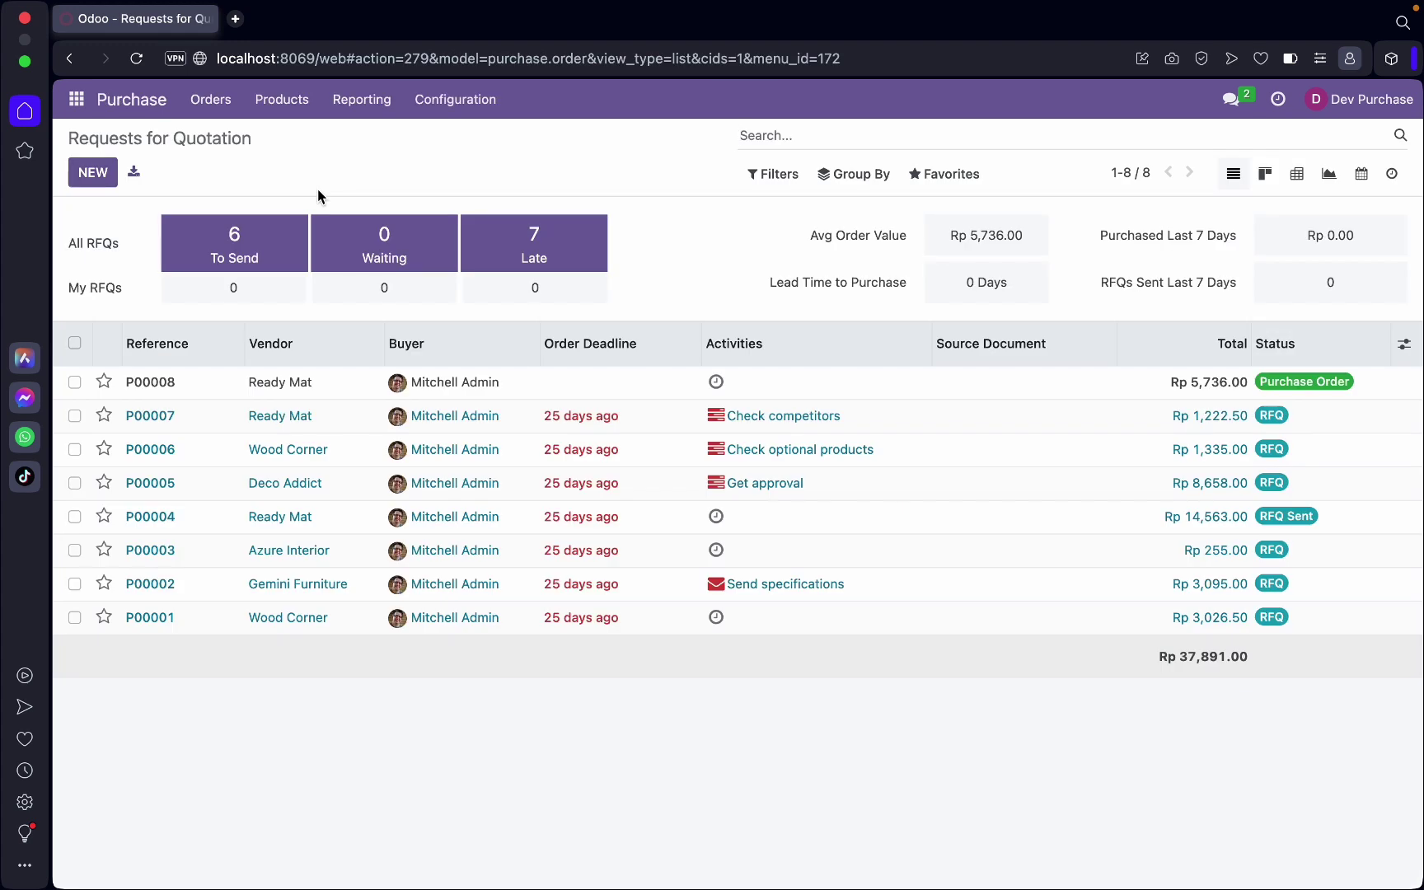
left_click(93, 173)
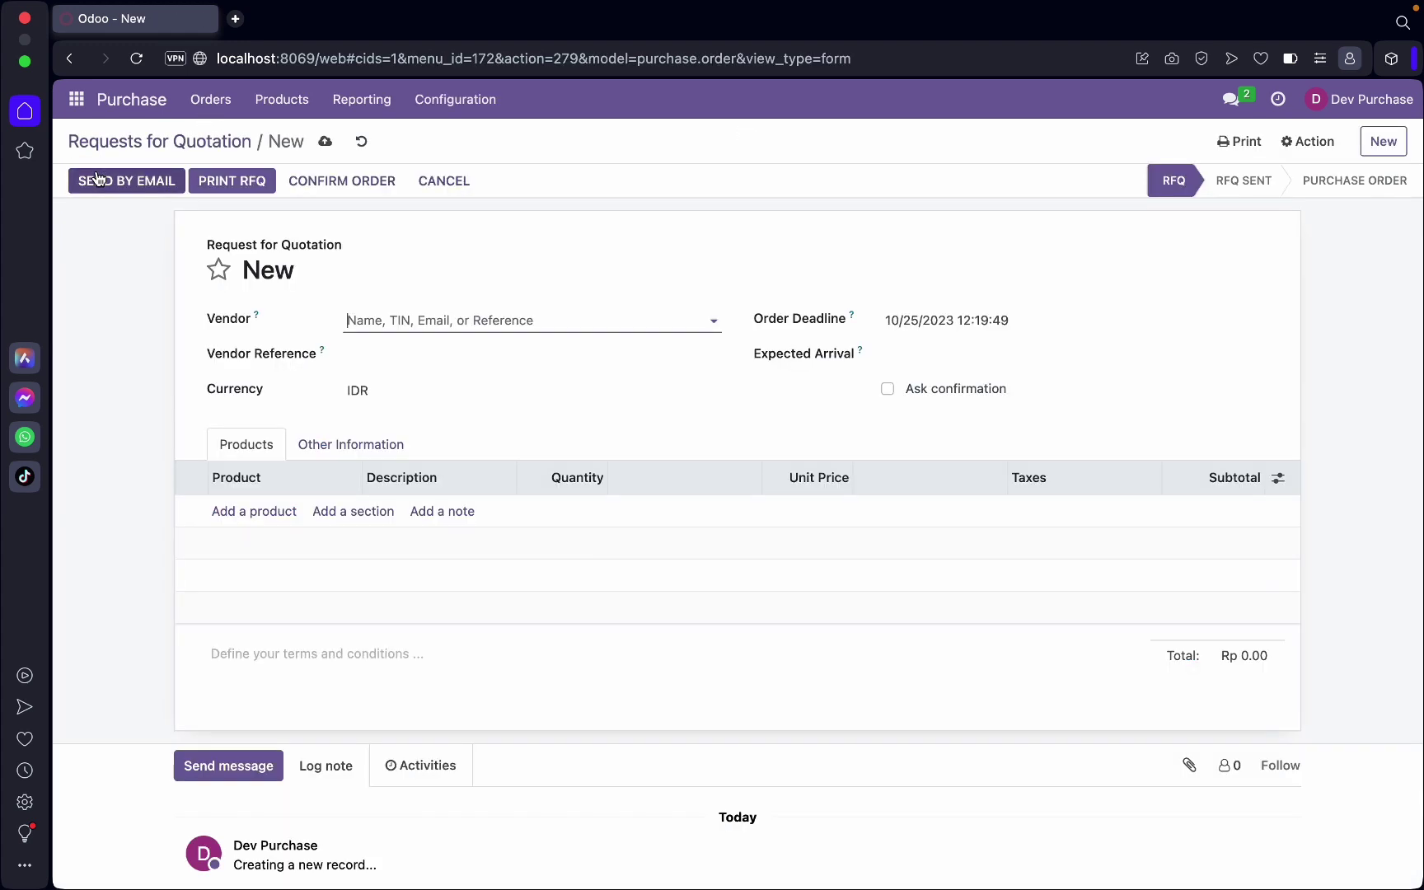
Step: Create PT Eraphone as a new vendor and set it on the request for quotation
left_click(398, 316)
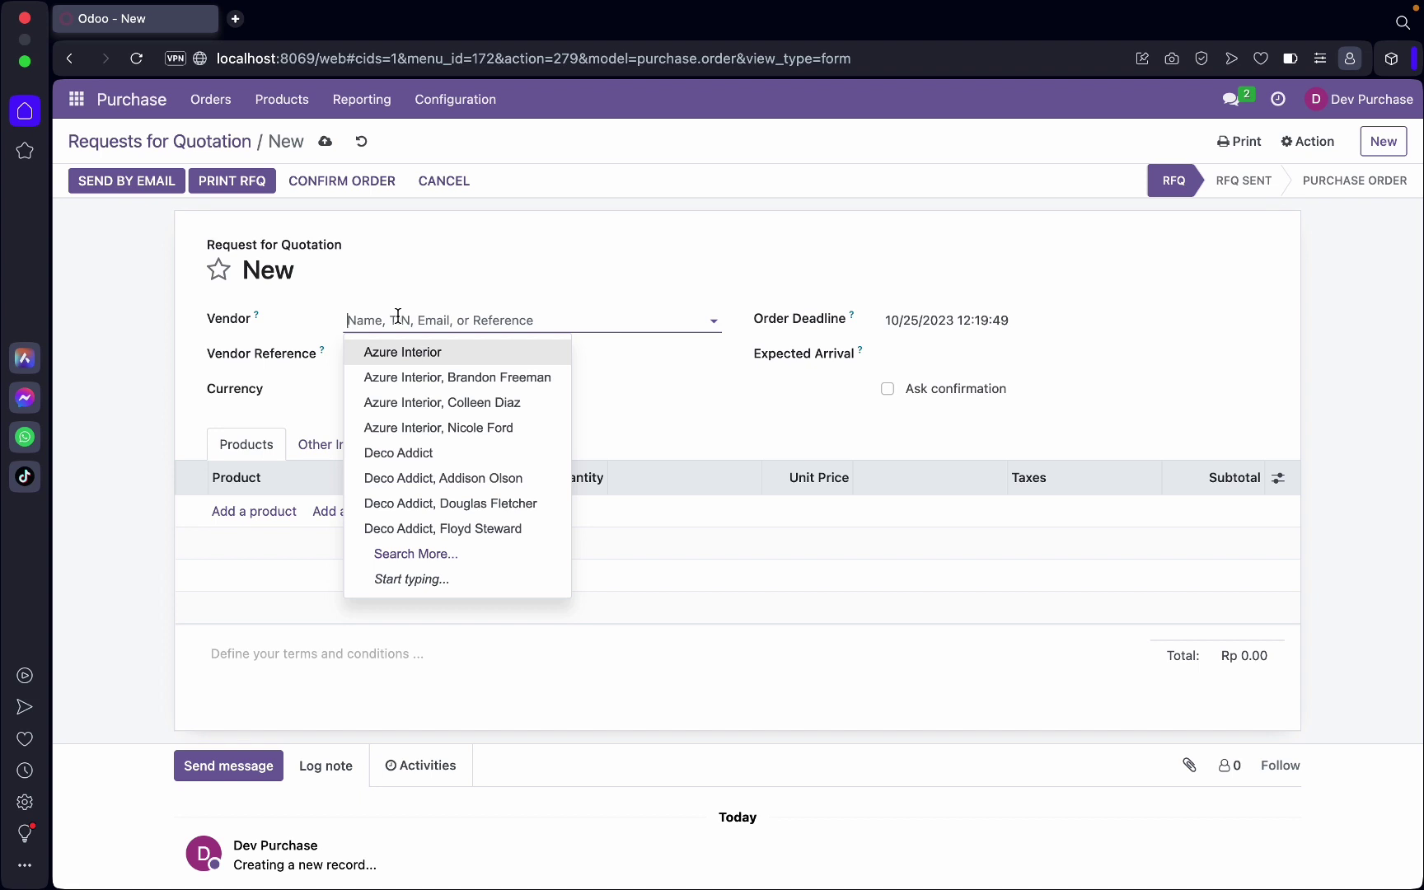
type("PT e")
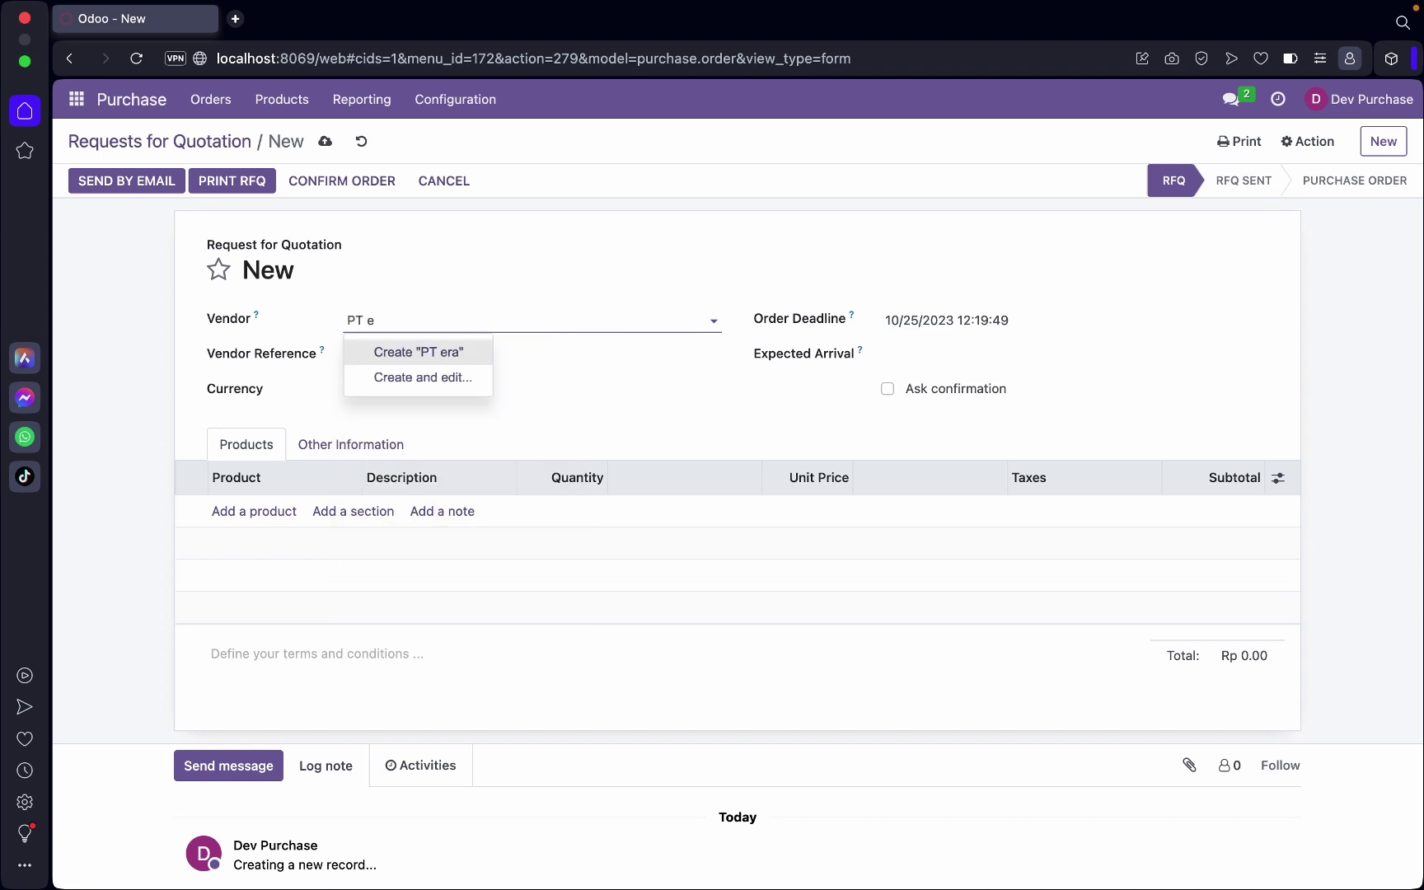
key("BackSpace")
type("Eraphone")
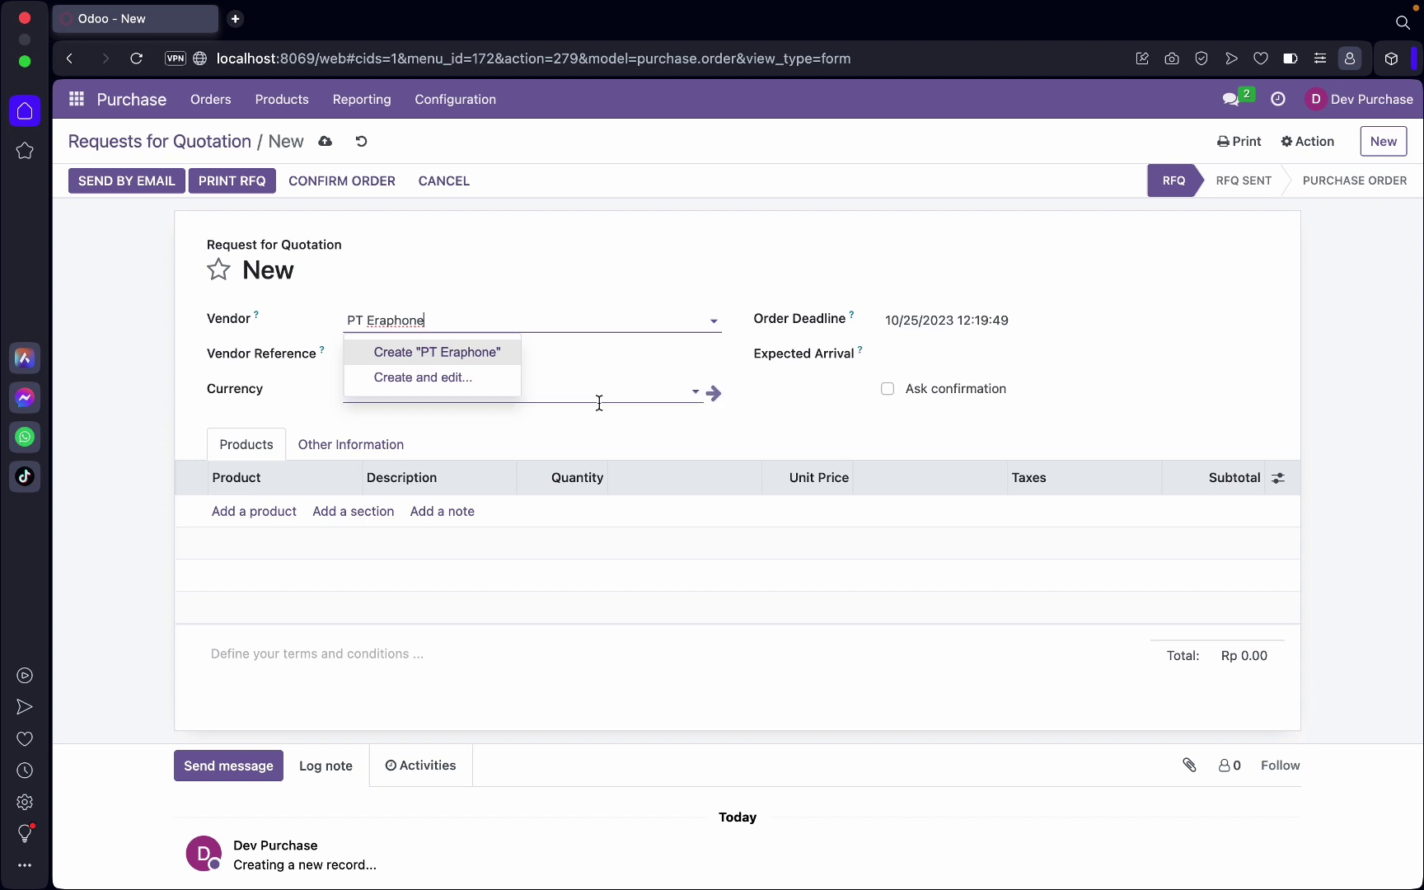
left_click(792, 421)
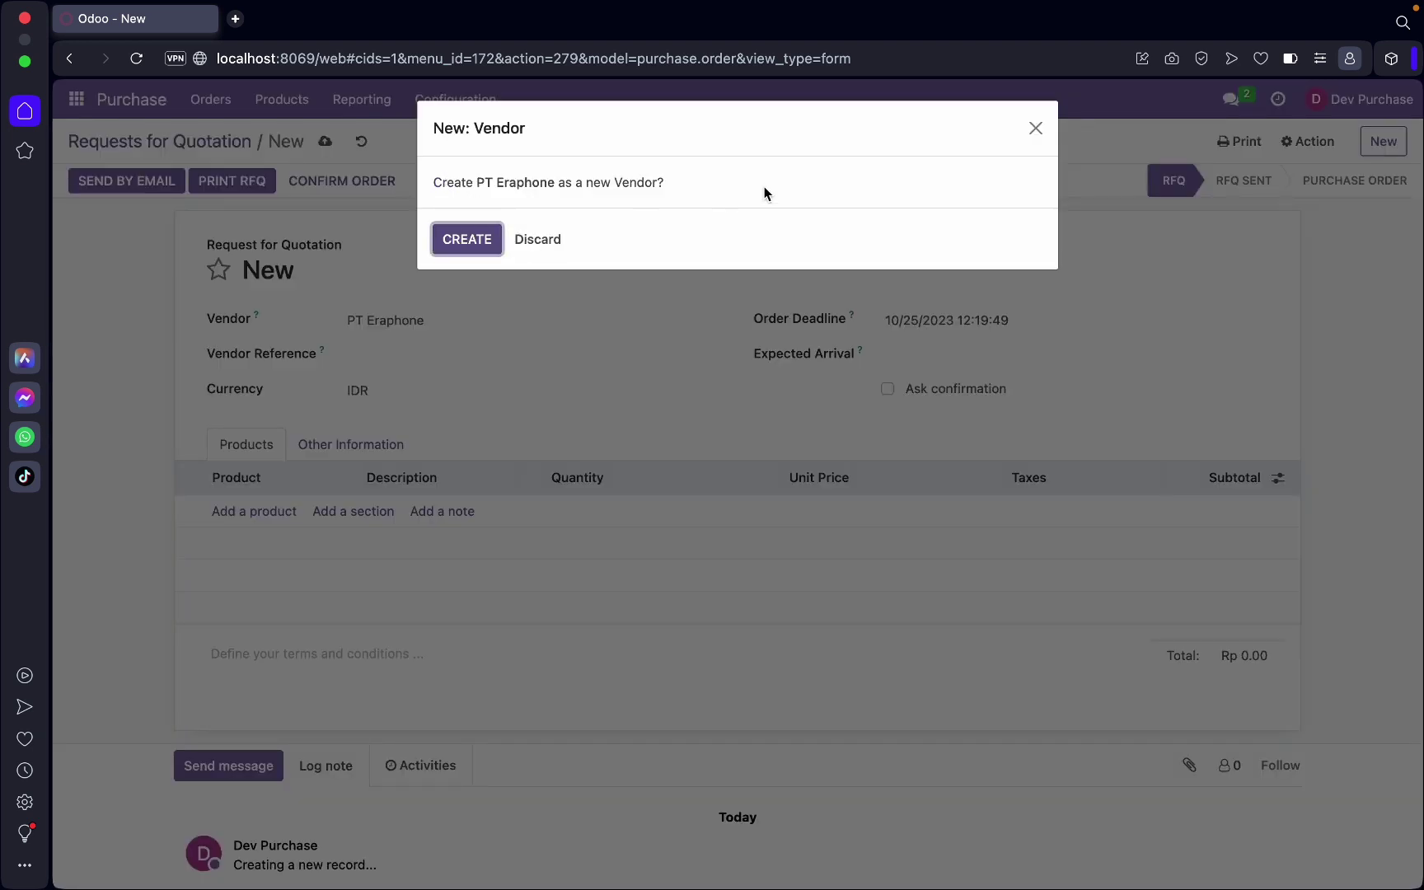
left_click(458, 252)
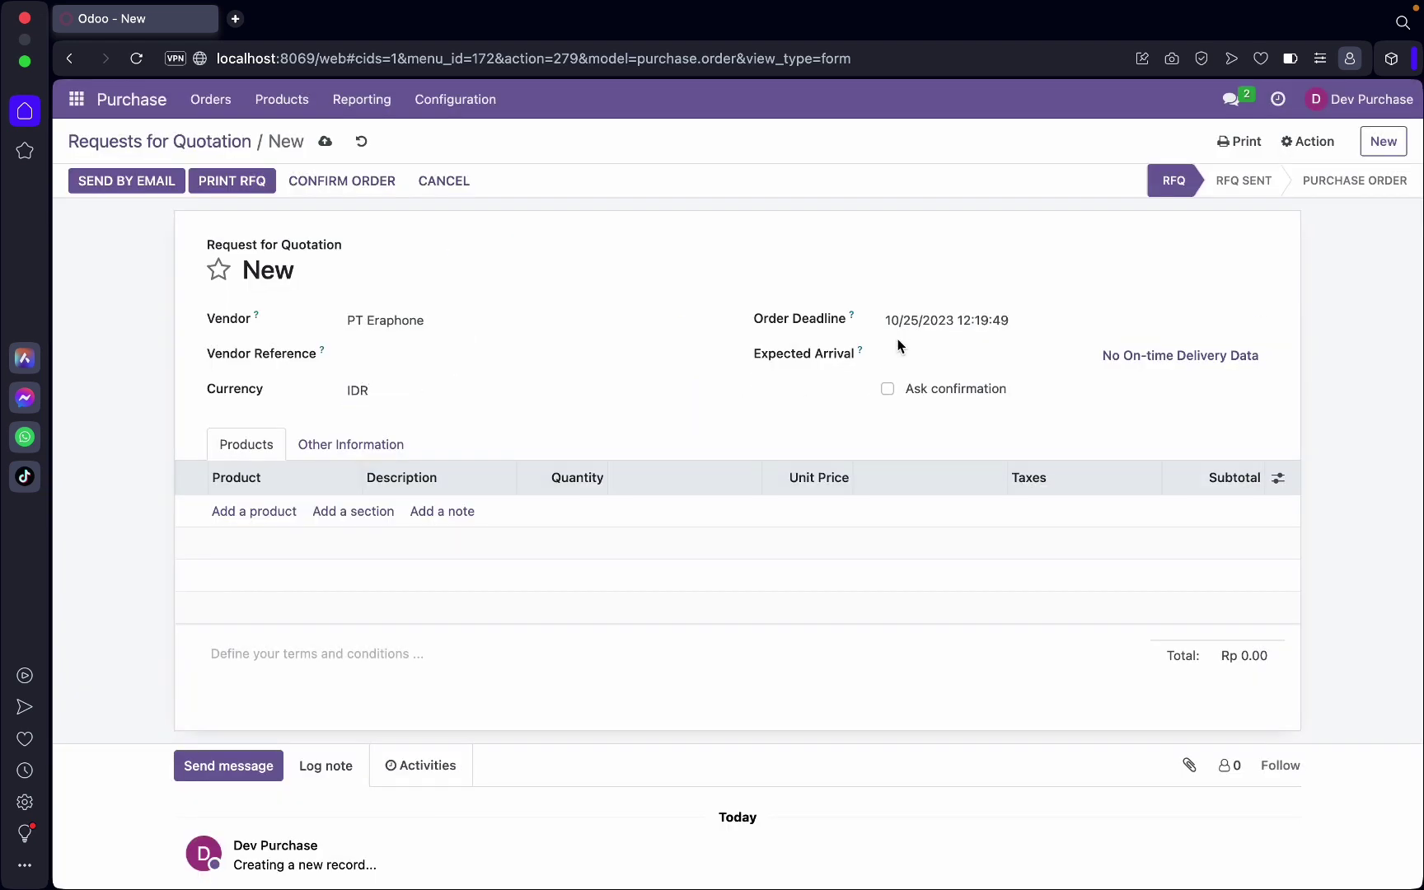
Step: Set the request's expected arrival date to 10/25/2023
left_click(1067, 360)
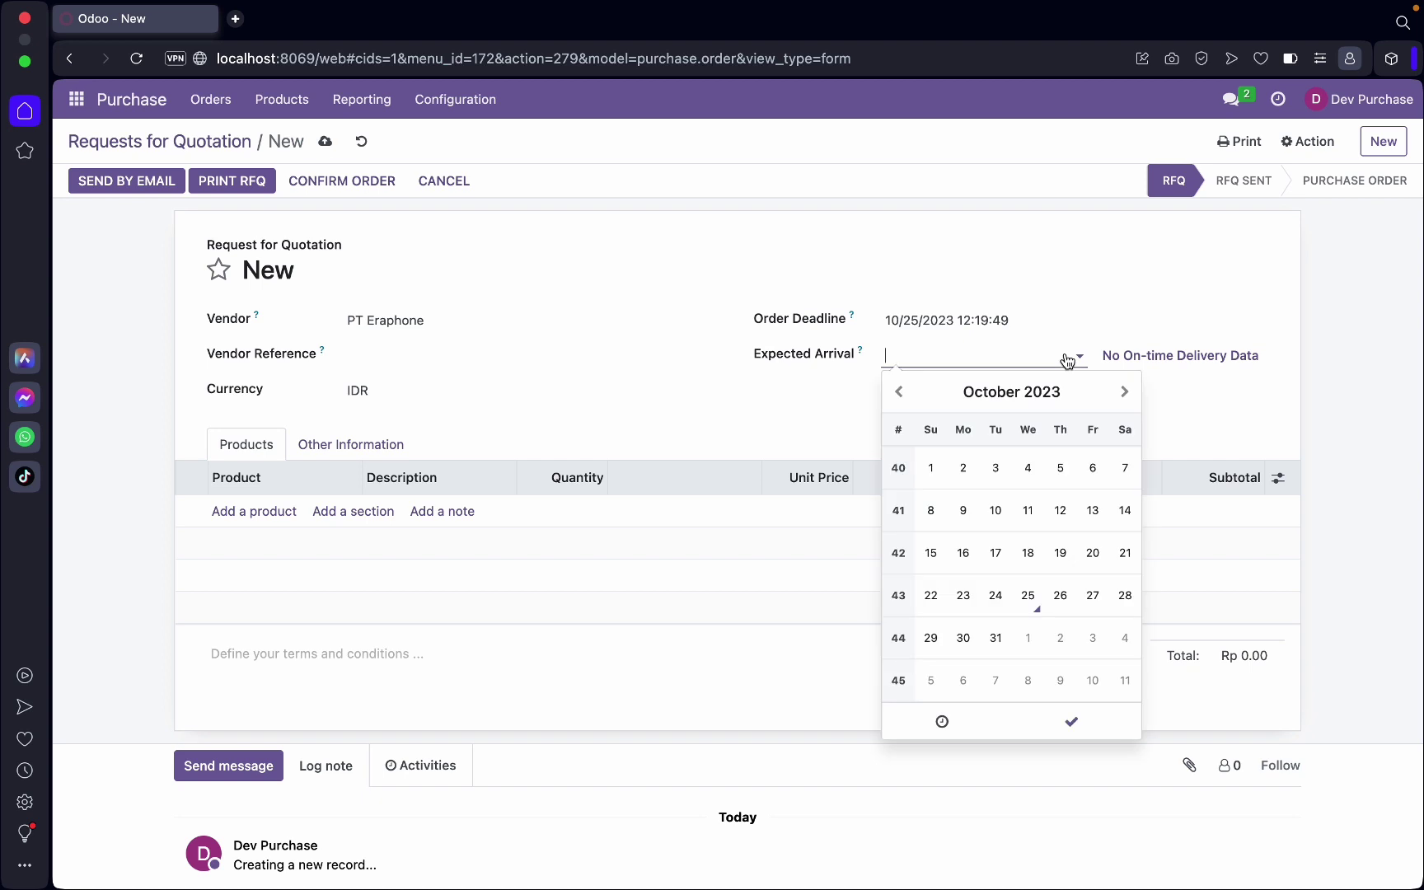
left_click(1038, 605)
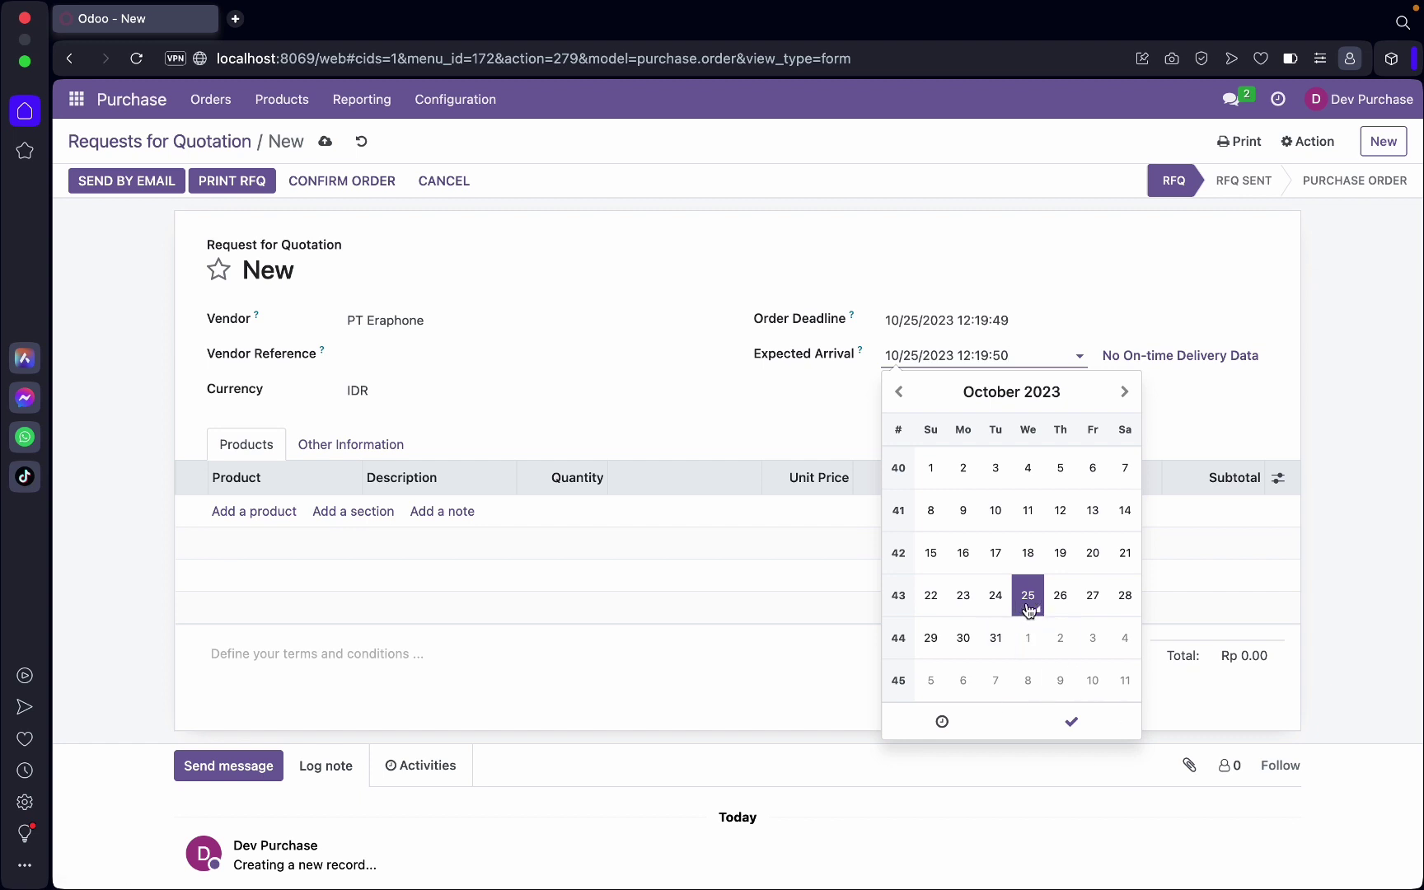
left_click(1311, 398)
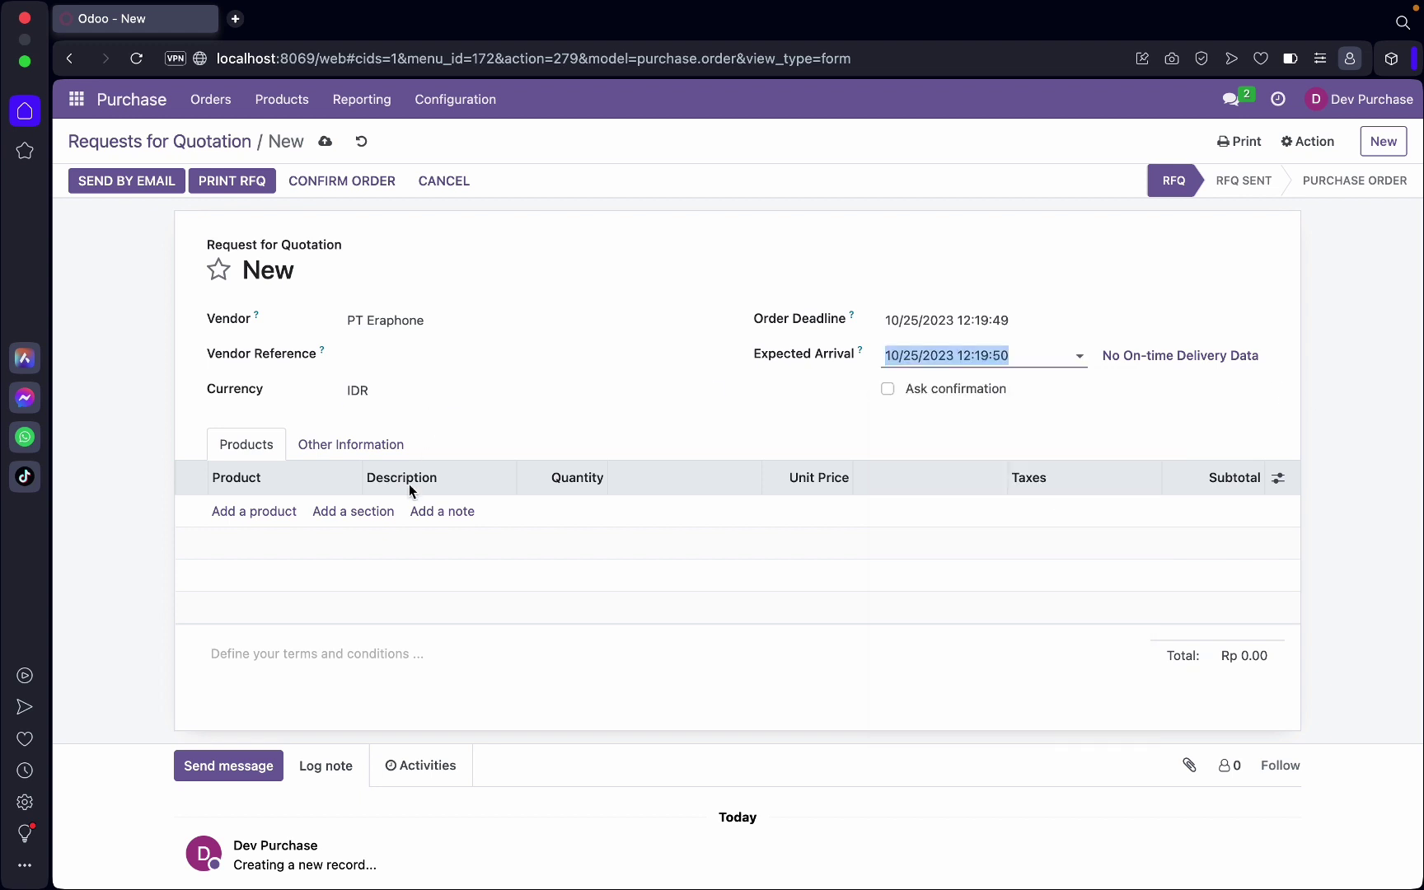
Step: Add an Iphone Pro product line with a quantity of 10
left_click(264, 511)
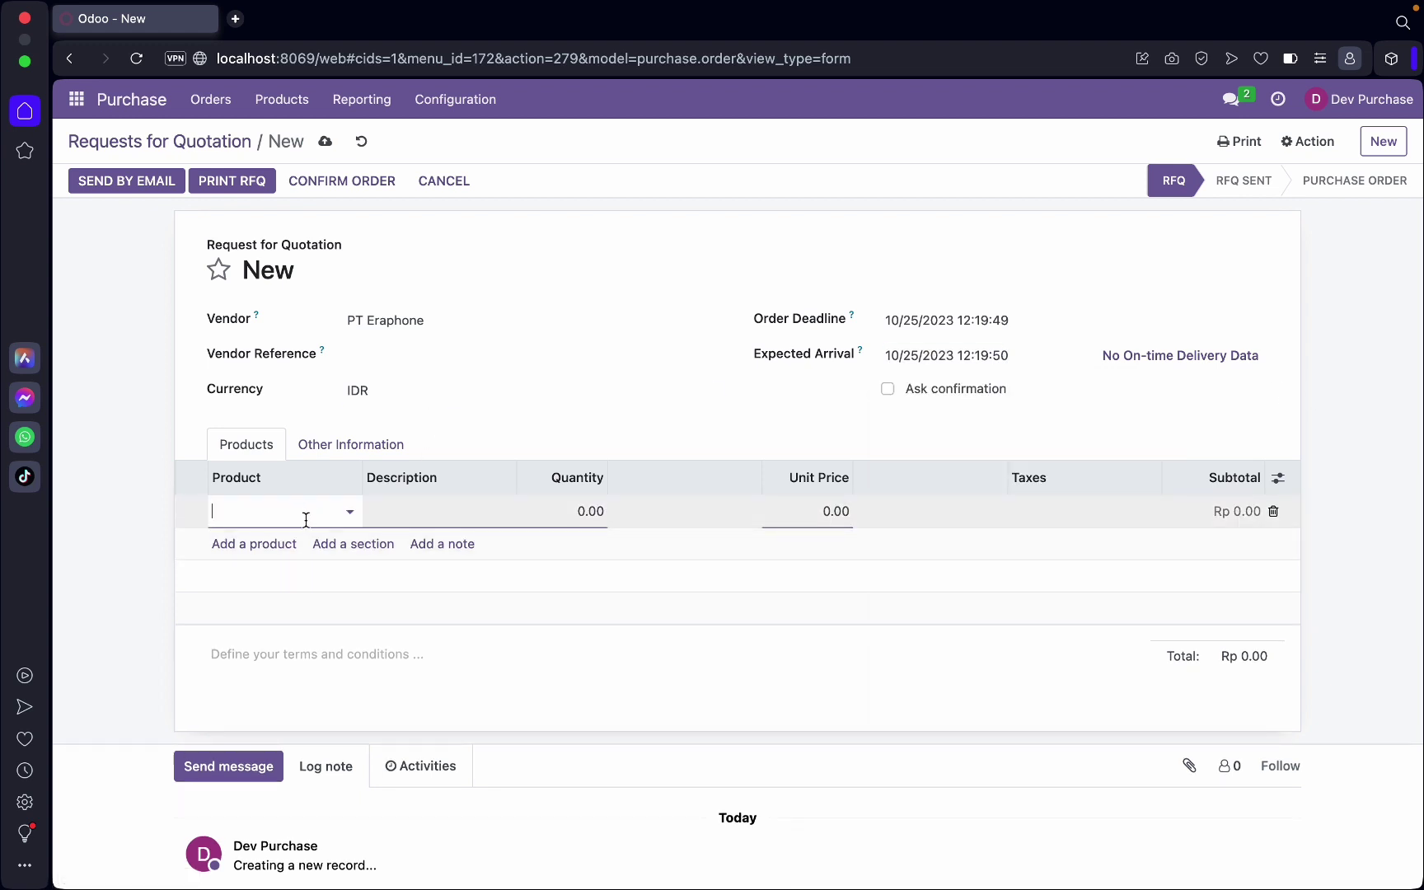
type("iphone")
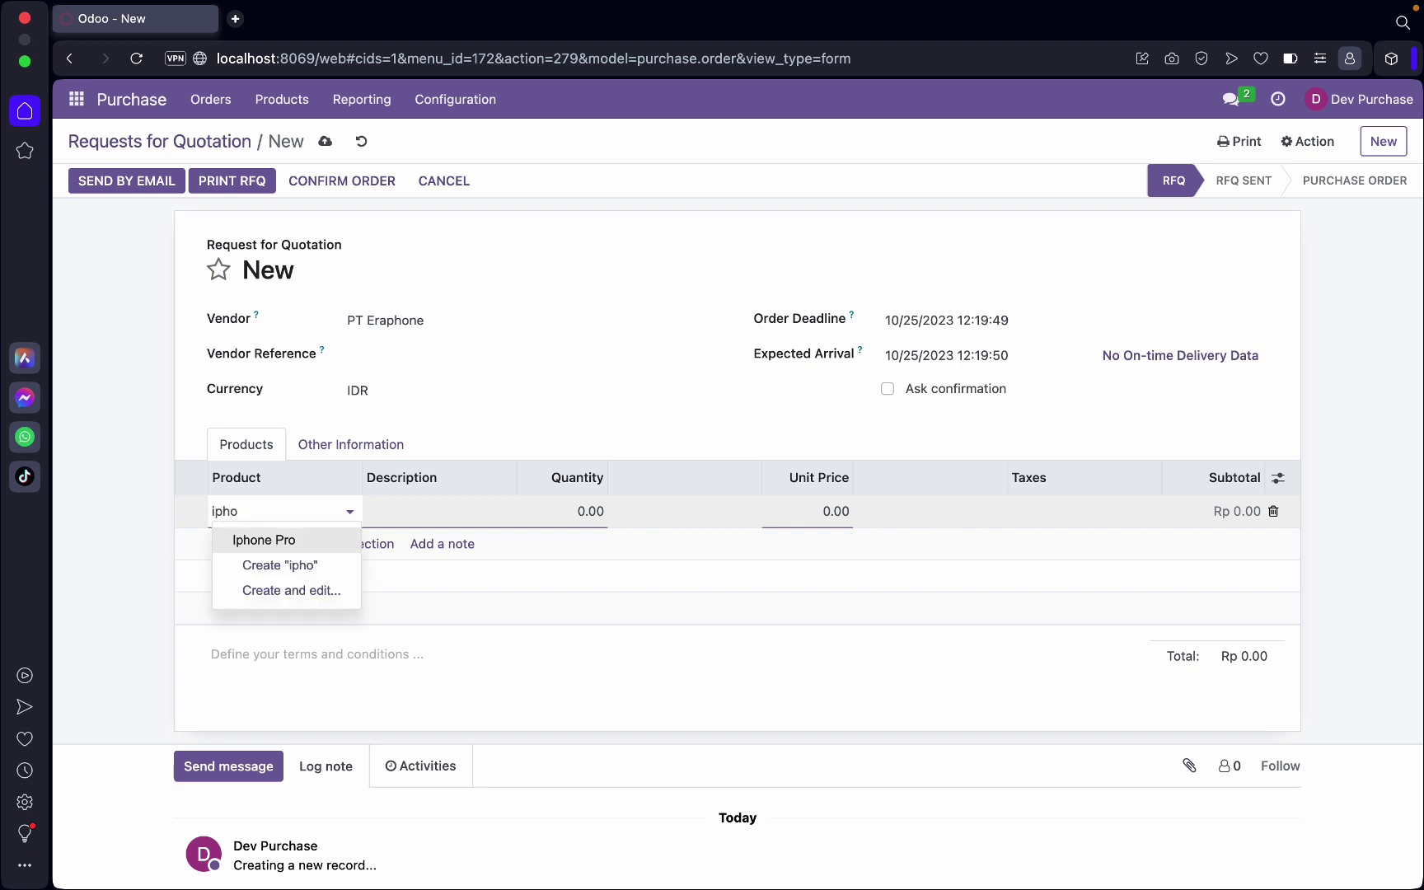
left_click(262, 541)
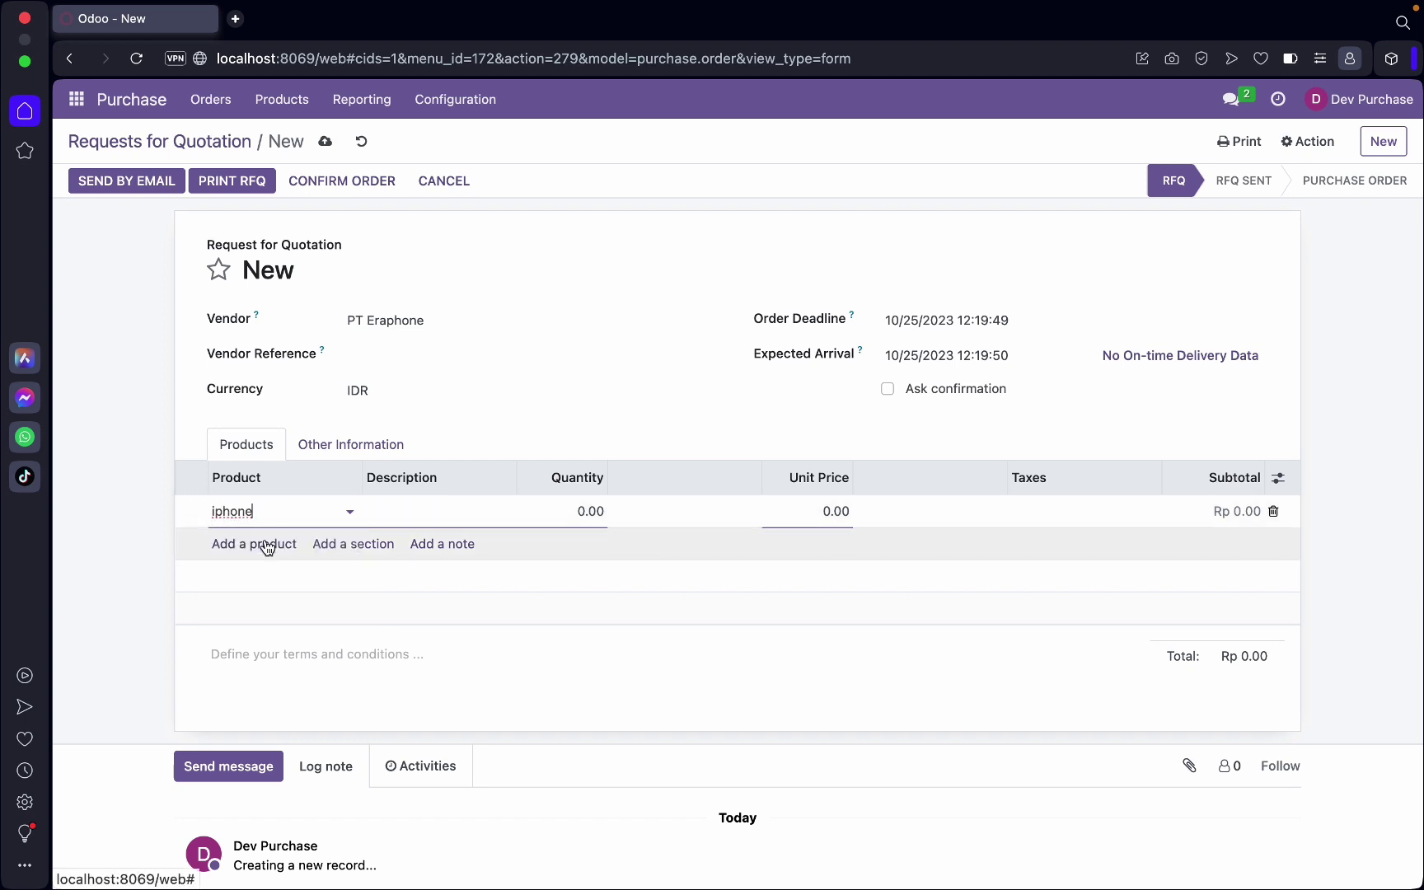
left_click(585, 511)
type("0")
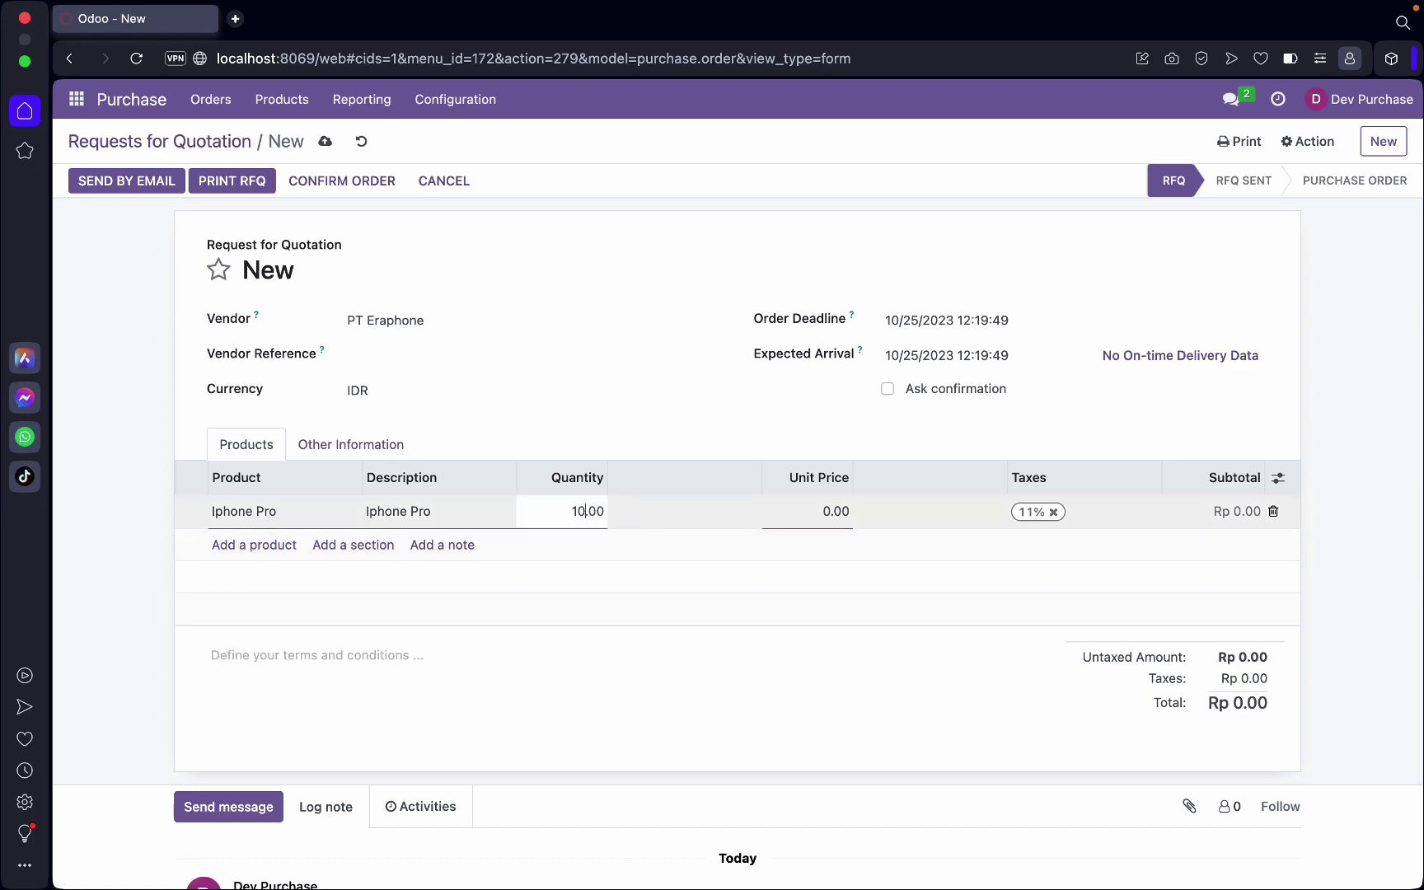
Step: Check the List Kebutuhan slide and add an Ipad product line with a quantity of 10
key("ctrl+Left")
key("ctrl+Left")
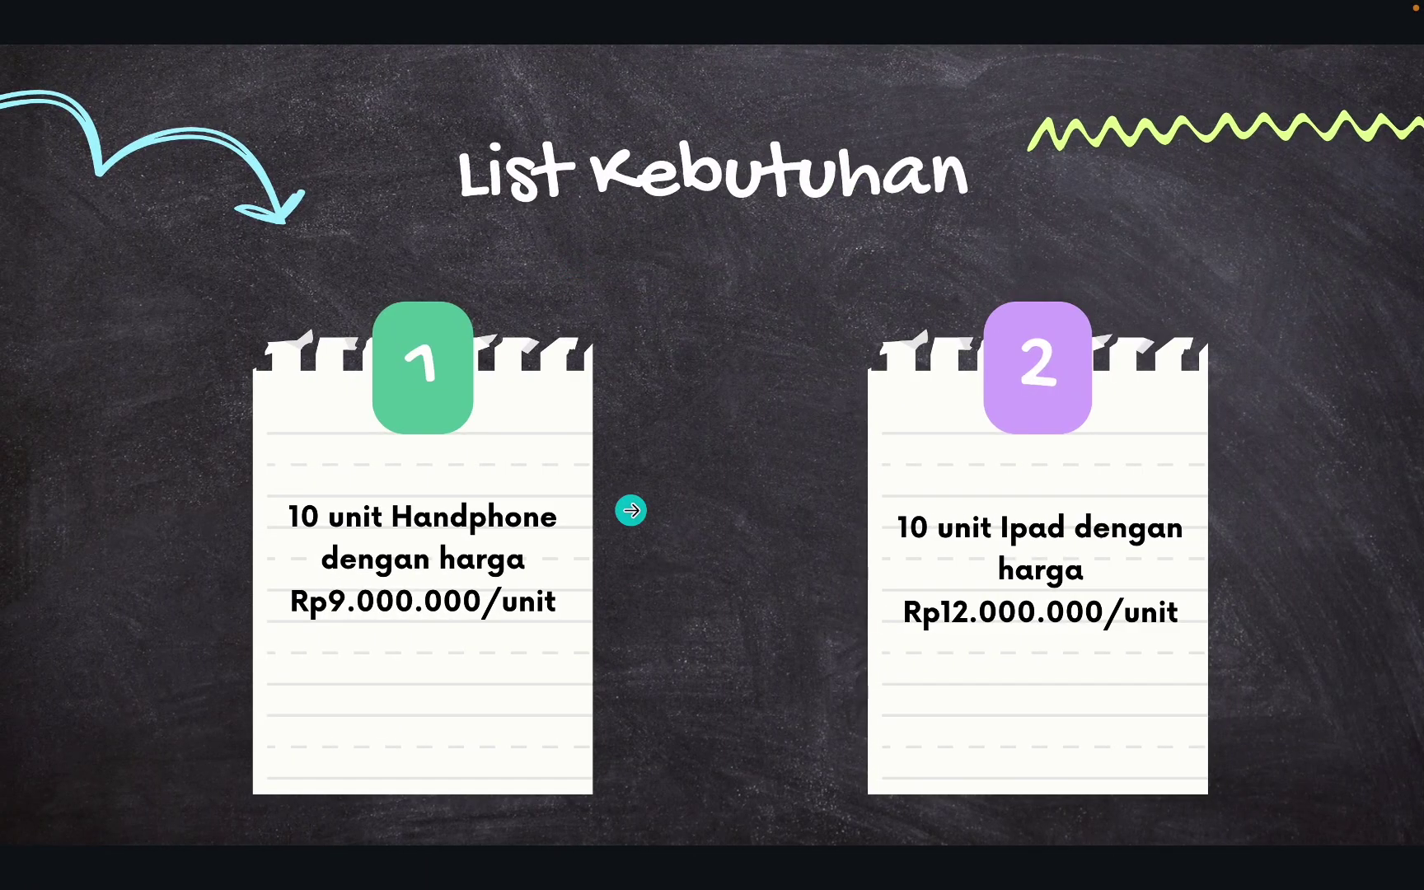
key("ctrl+Right")
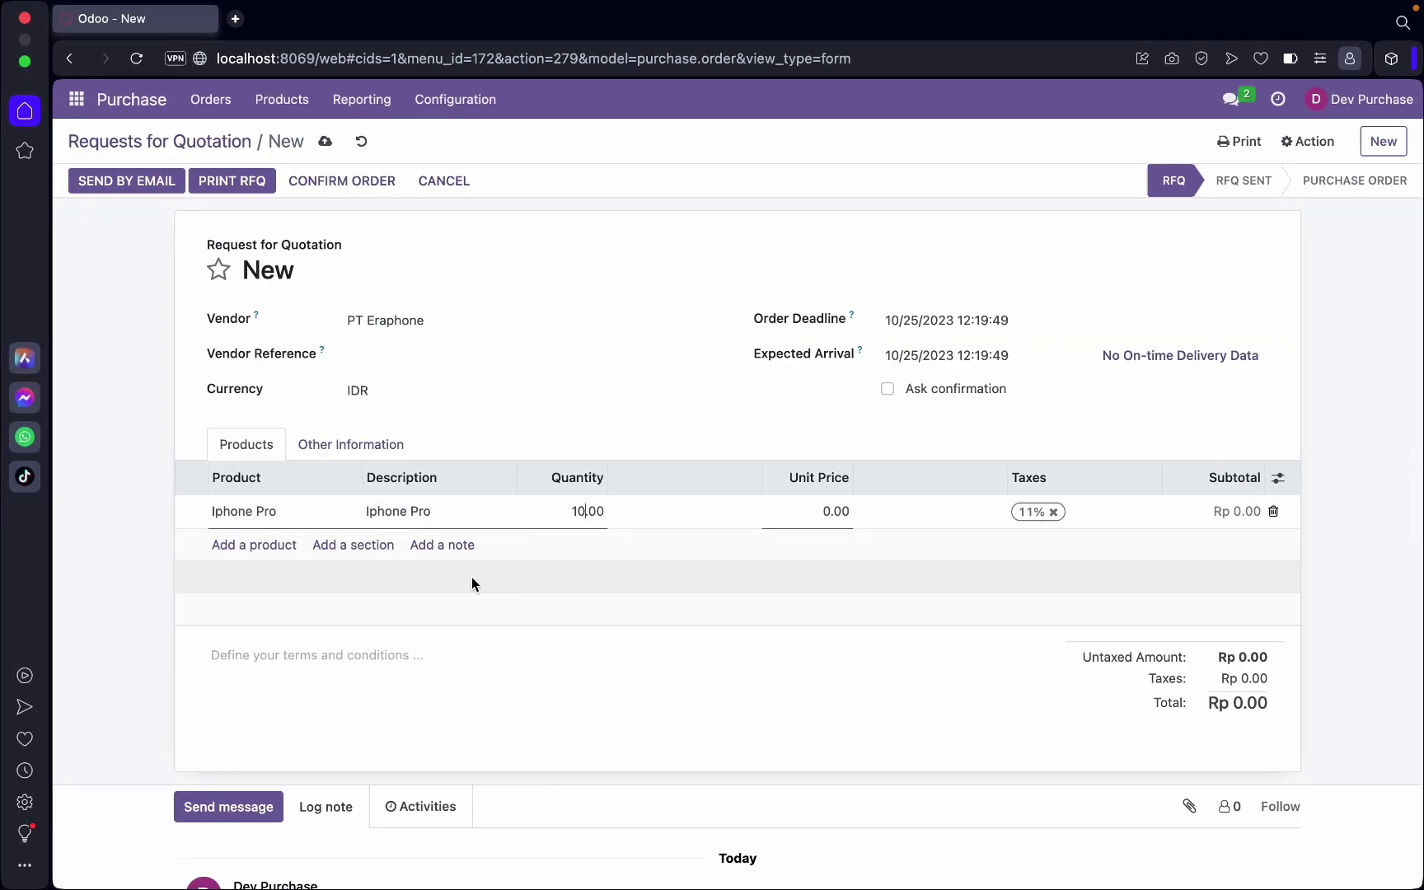
left_click(261, 546)
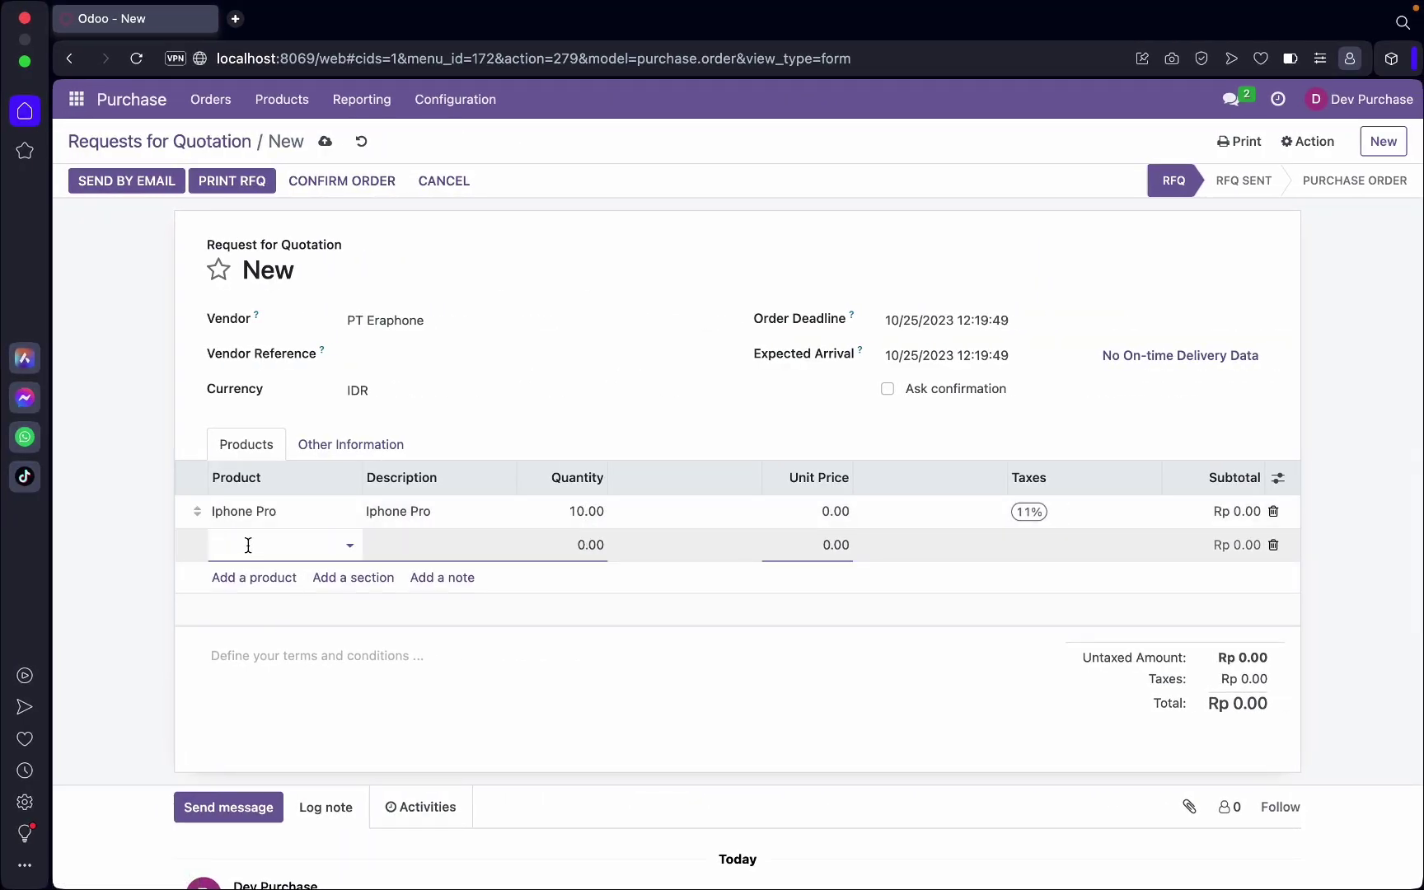
type("ipad")
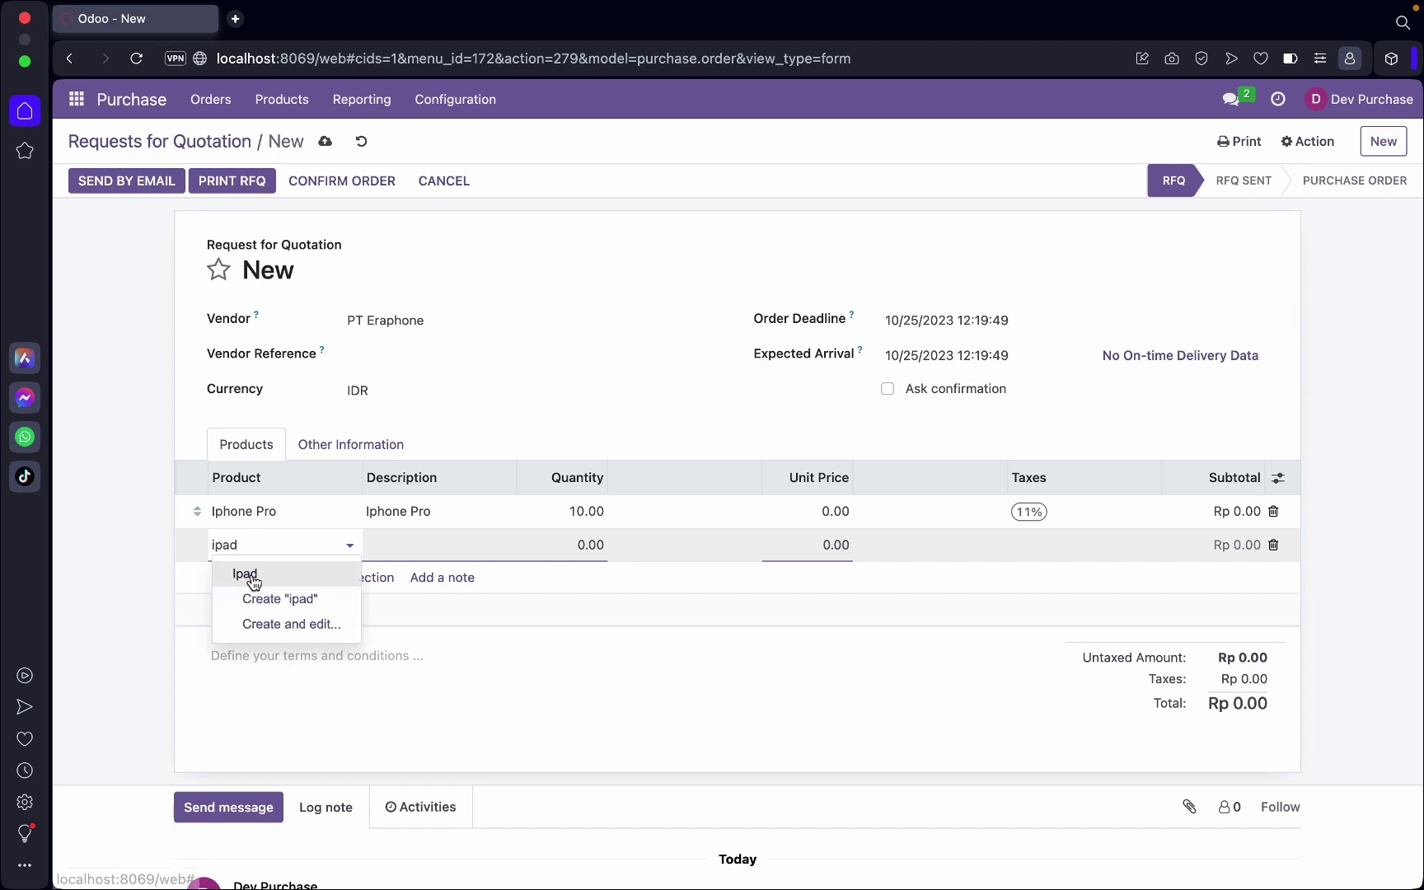
left_click(251, 581)
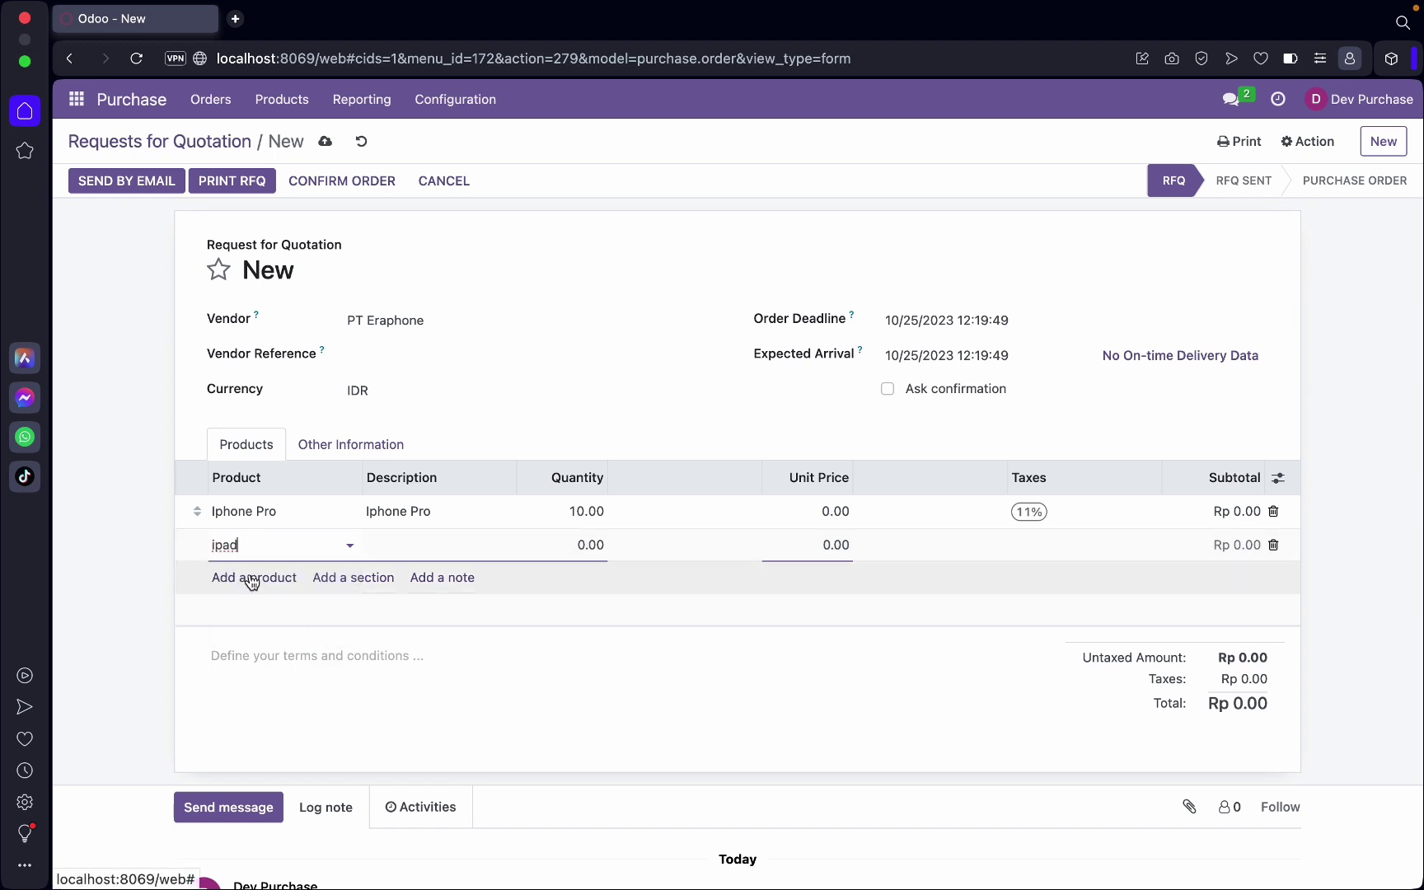
left_click(585, 545)
key("BackSpace")
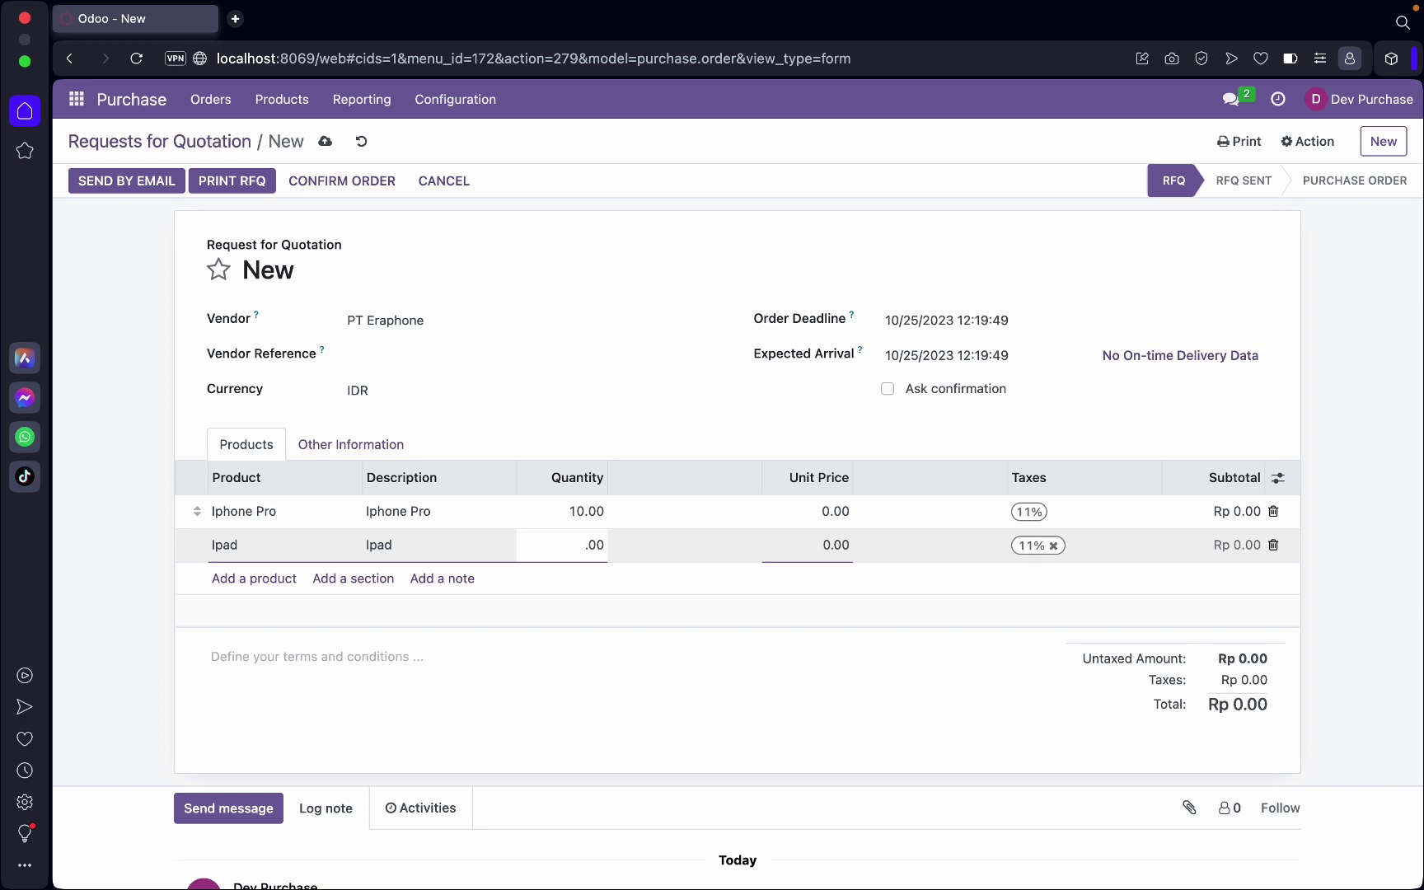
type("10")
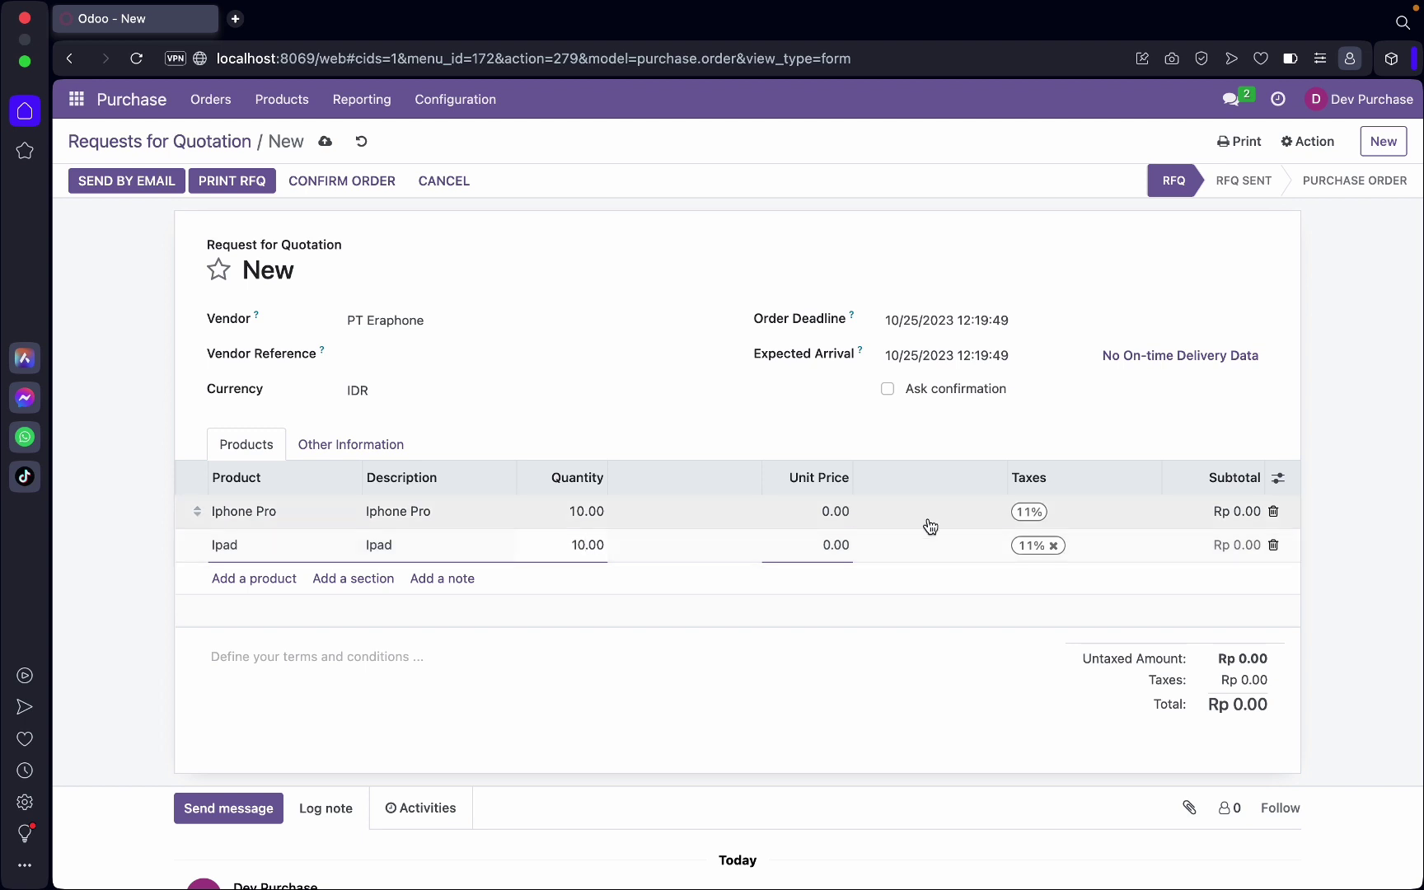
Step: Set the unit price to 9,000,000 for Iphone Pro and 12,000,000 for Ipad
left_click(832, 512)
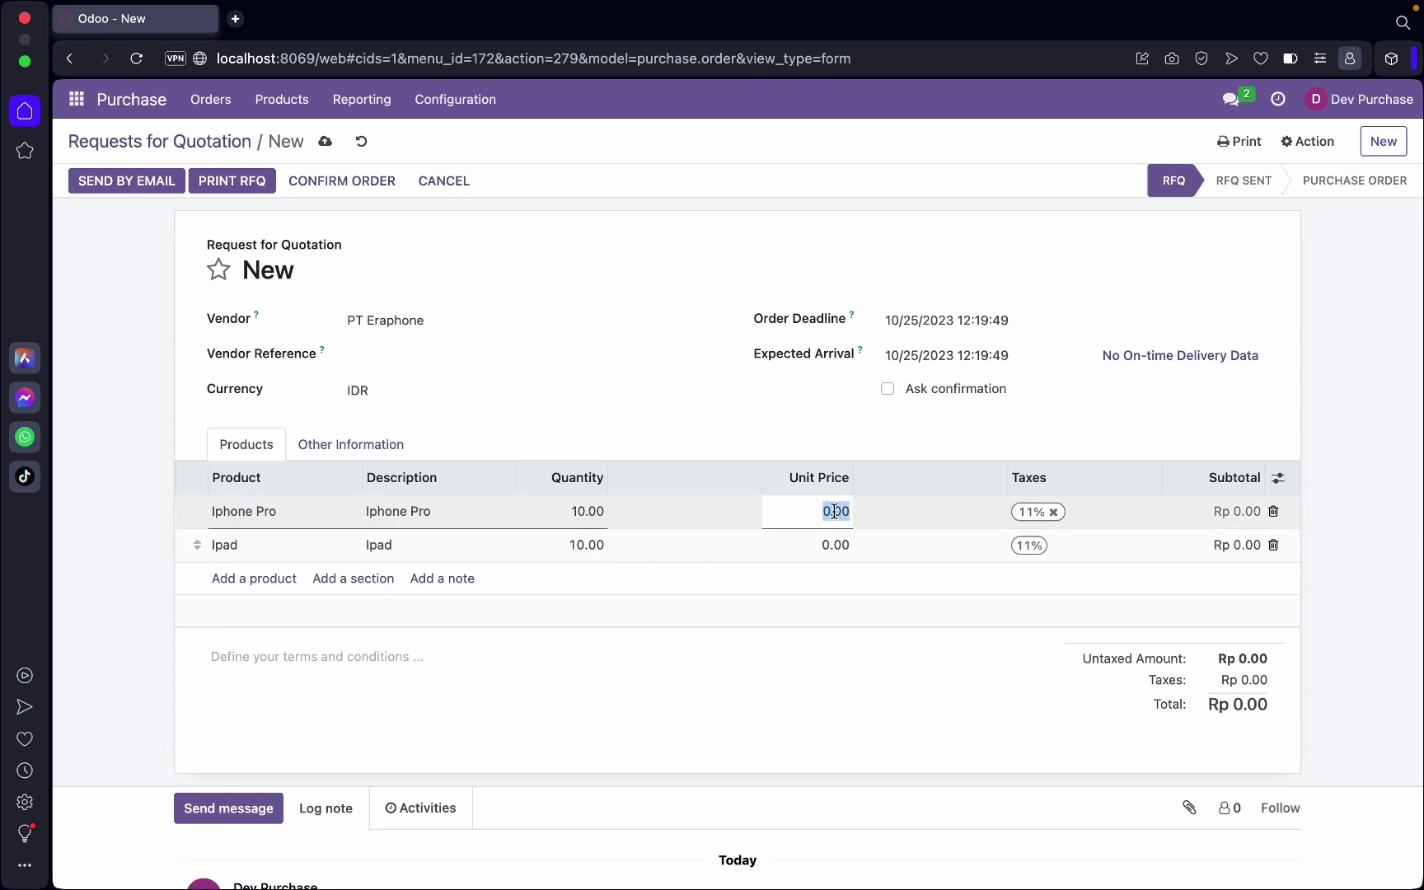
type("9,0")
type("00,000")
left_click(837, 545)
type("12000000")
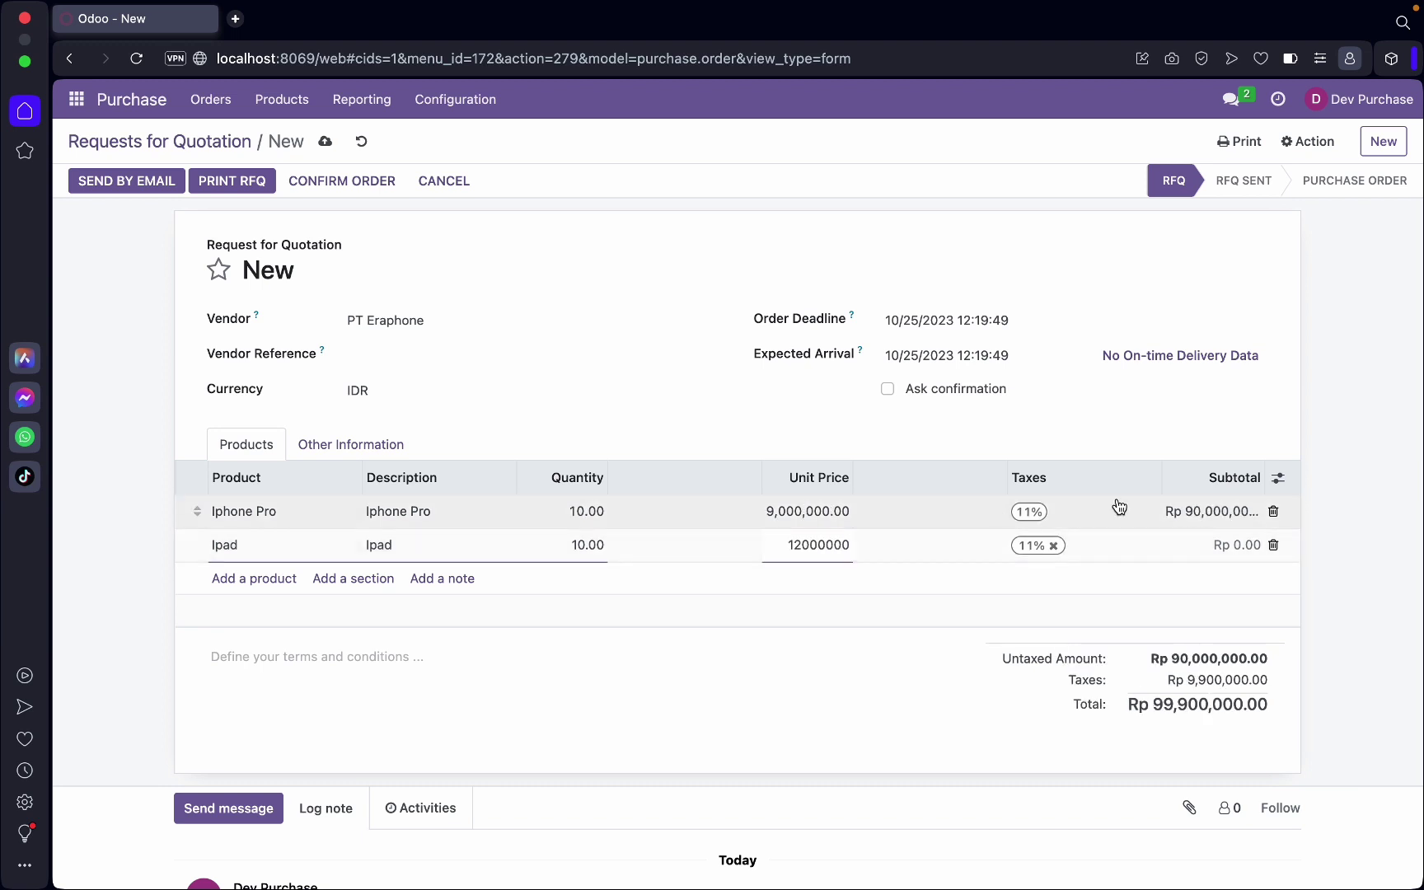
key("Tab")
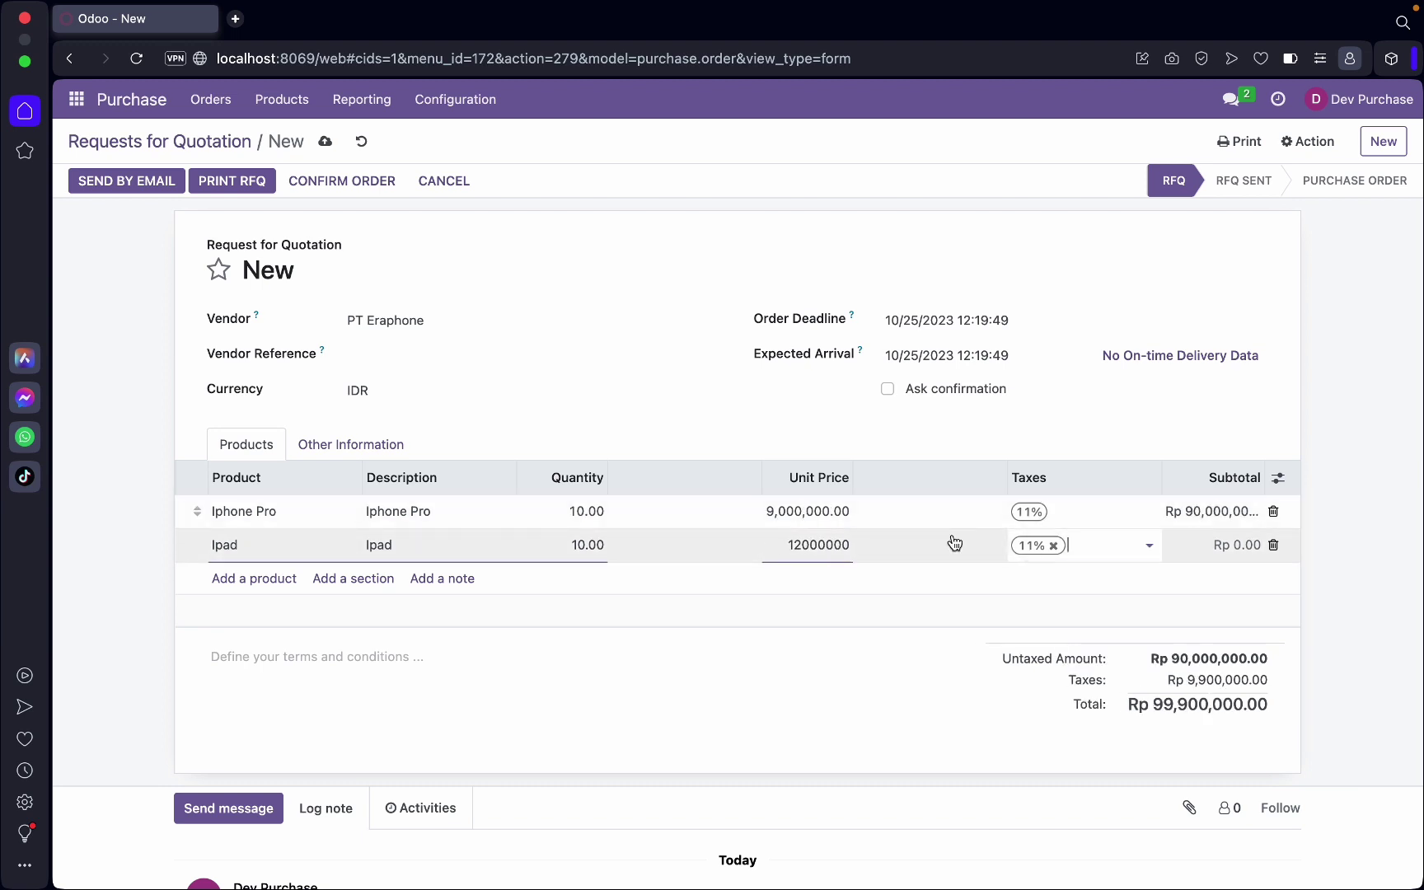
Step: Remove the 11% tax from both the Ipad and Iphone Pro lines
left_click(1053, 546)
left_click(1045, 516)
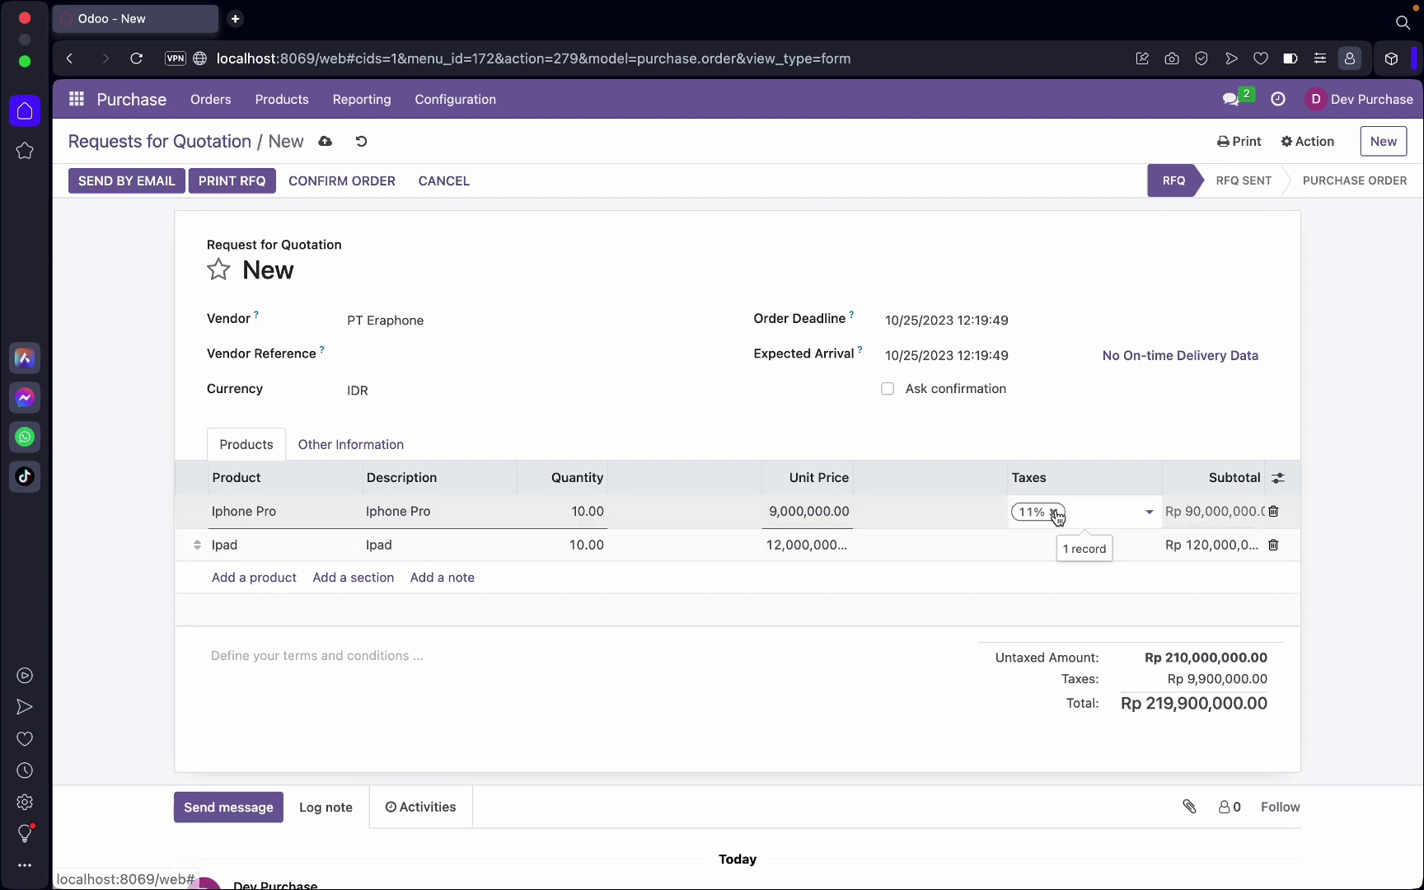
left_click(1050, 512)
left_click(1056, 511)
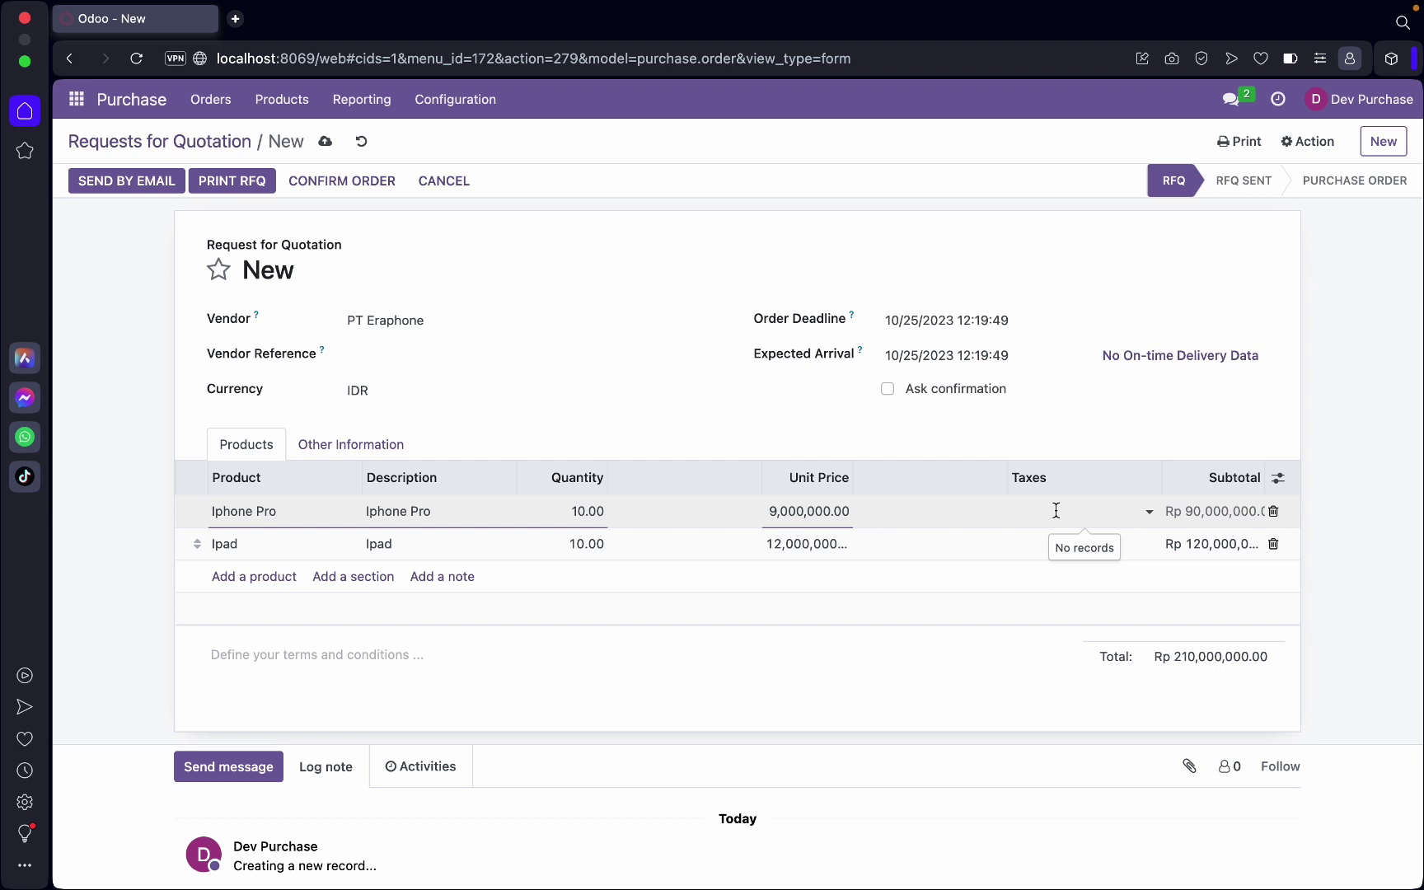
Step: Send the request for quotation by email to PT Eraphone and confirm the order
left_click(109, 187)
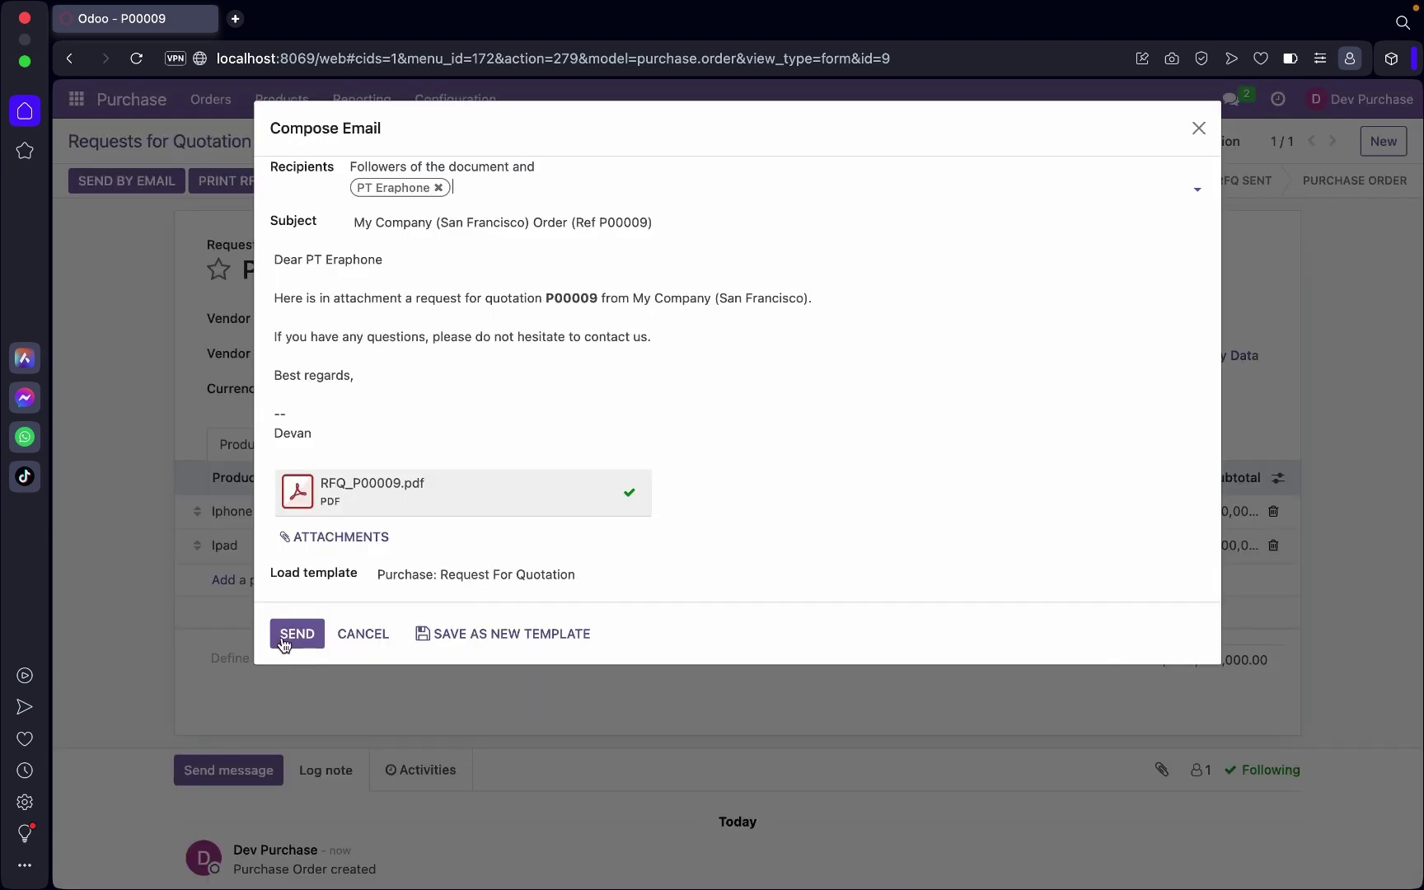
left_click(285, 644)
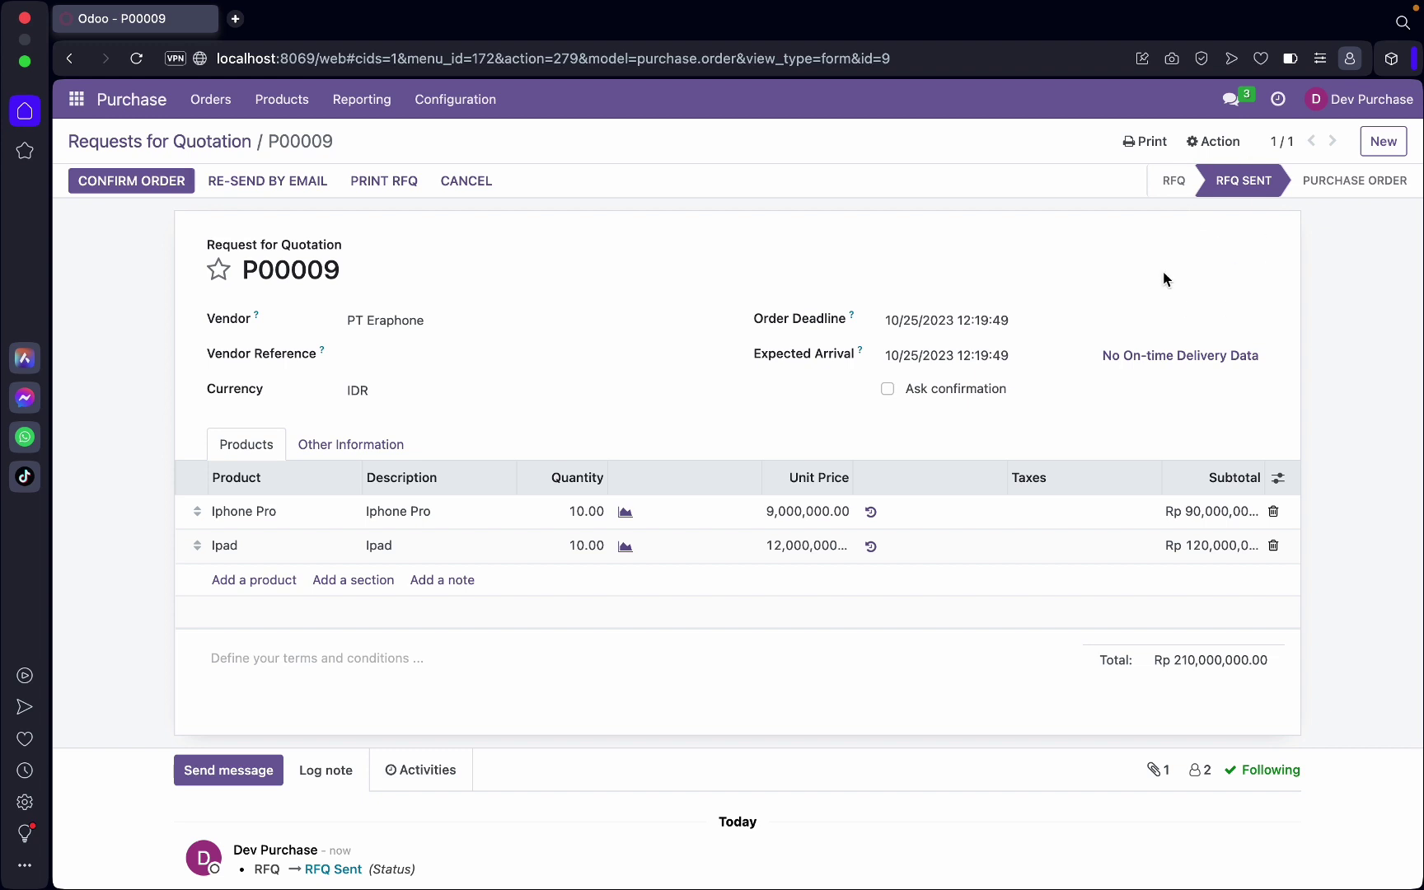
left_click(105, 183)
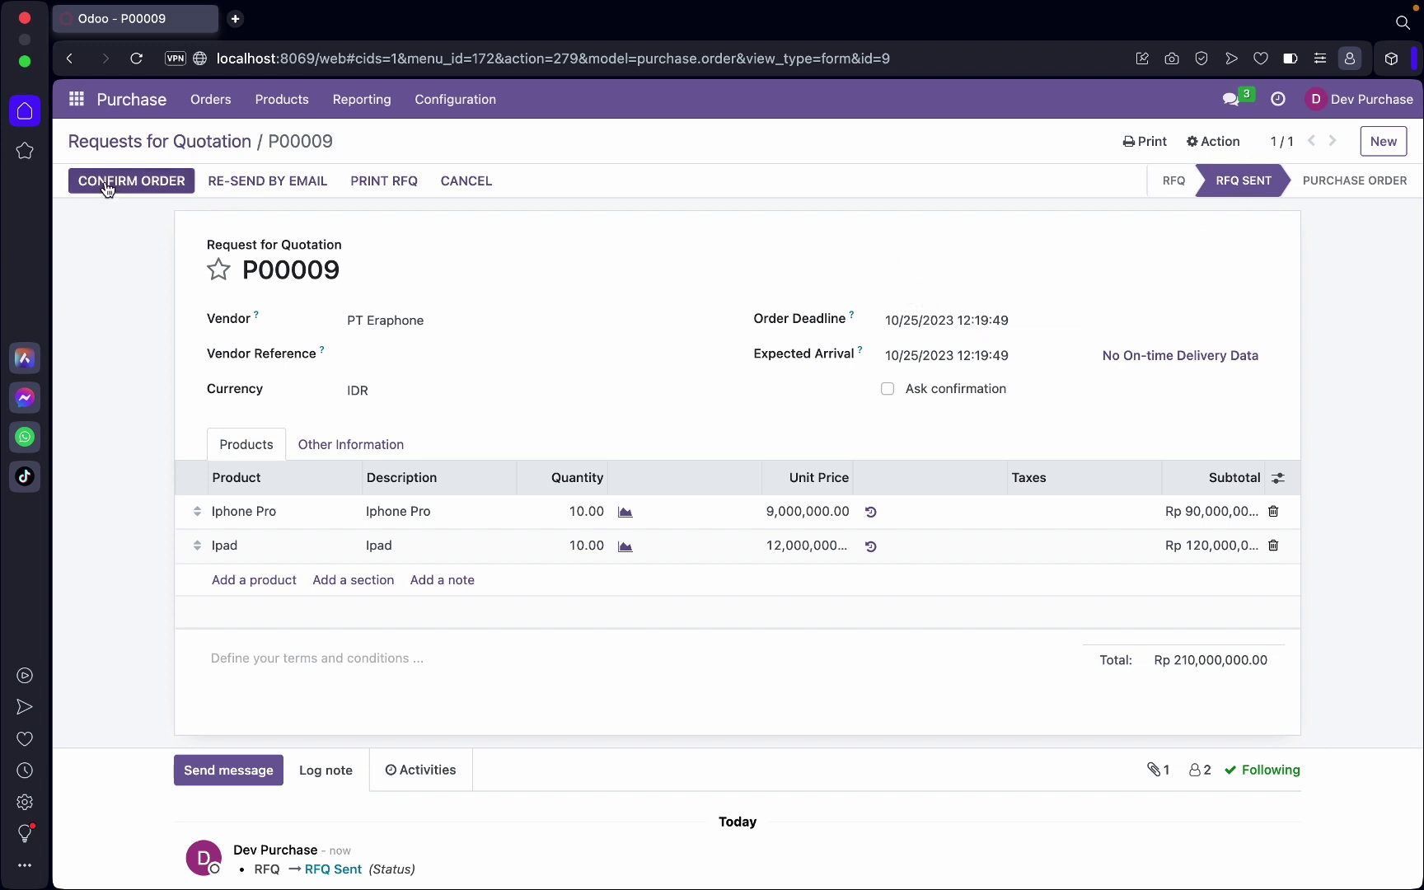
Step: Switch to the Chrome window signed in as the warehouse user, reload it, and open PT Eraphone's pending receipt in Inventory
scroll(566, 616, "down", 3)
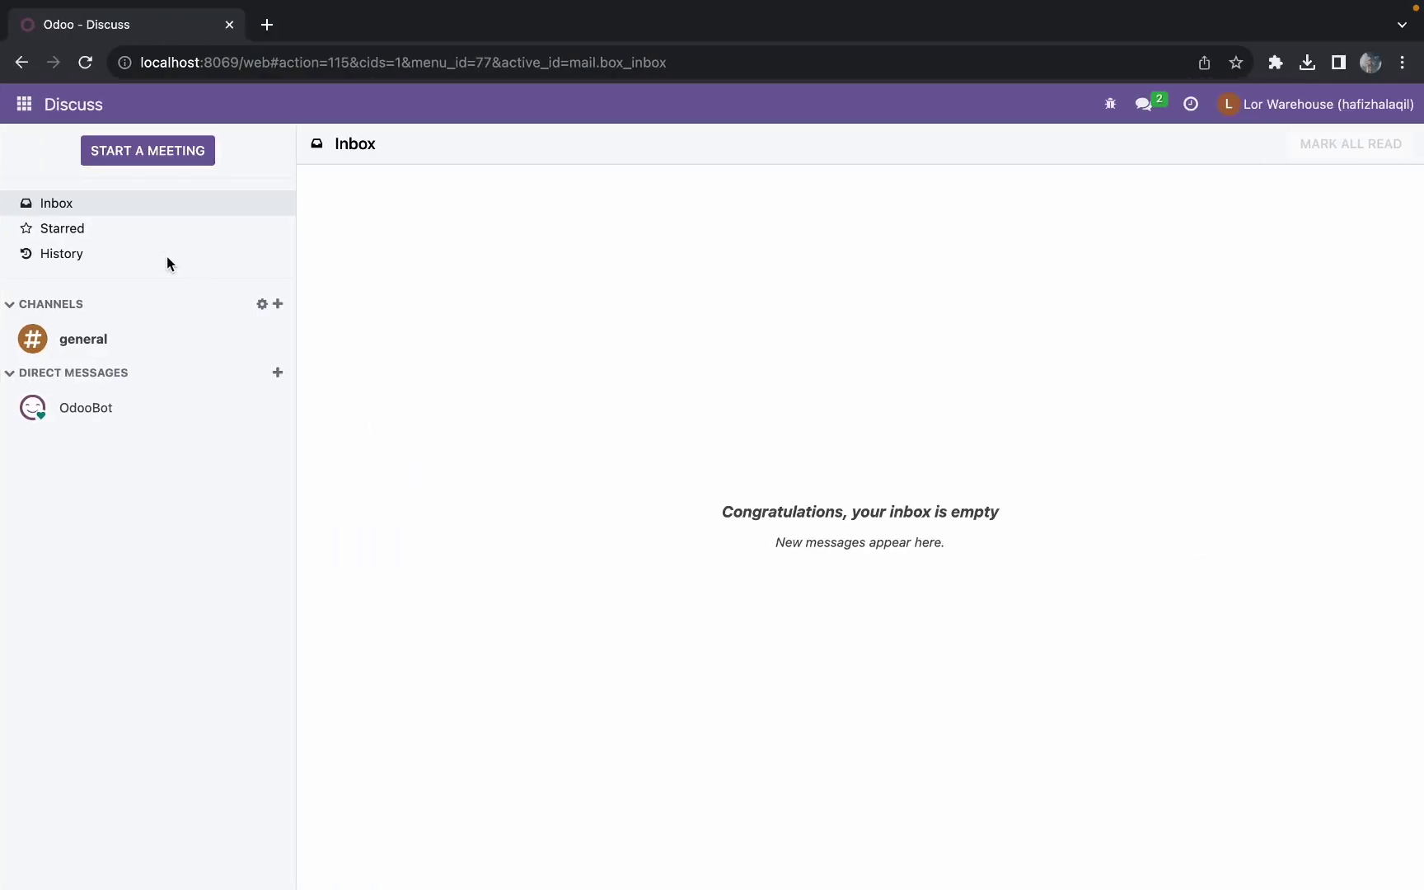
left_click(85, 62)
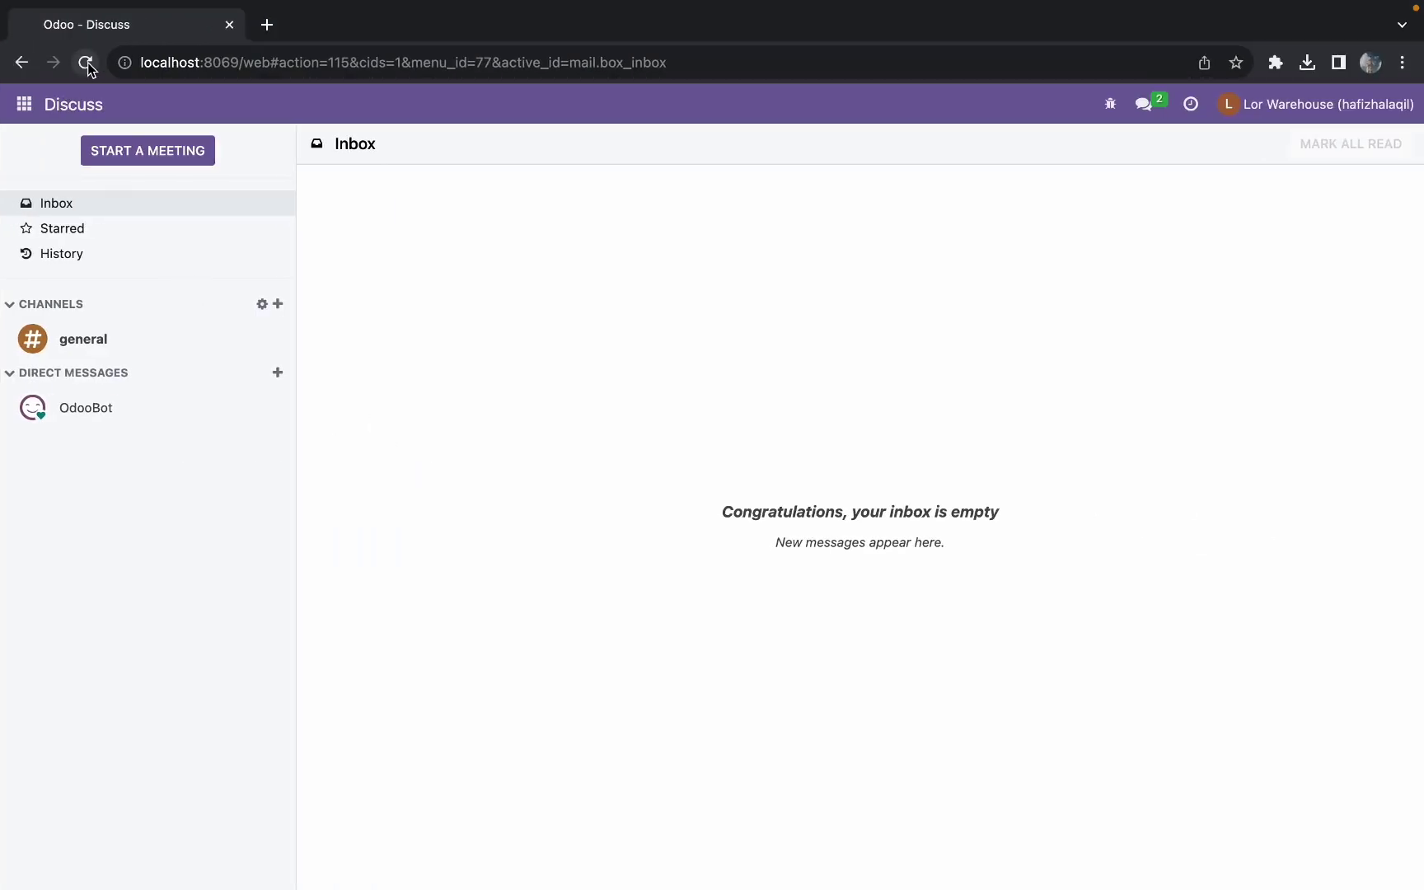
left_click(24, 103)
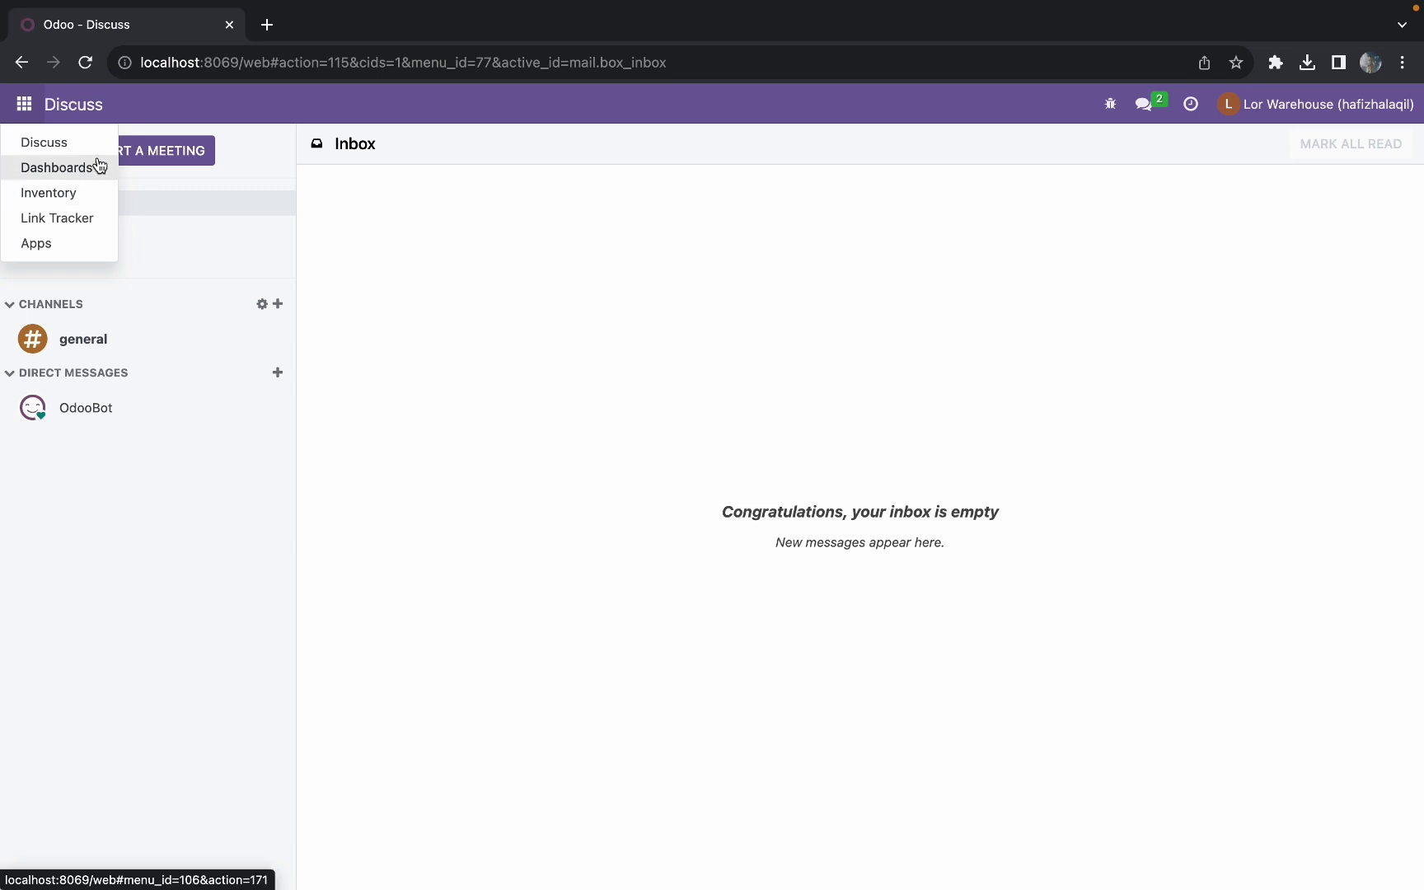
left_click(55, 203)
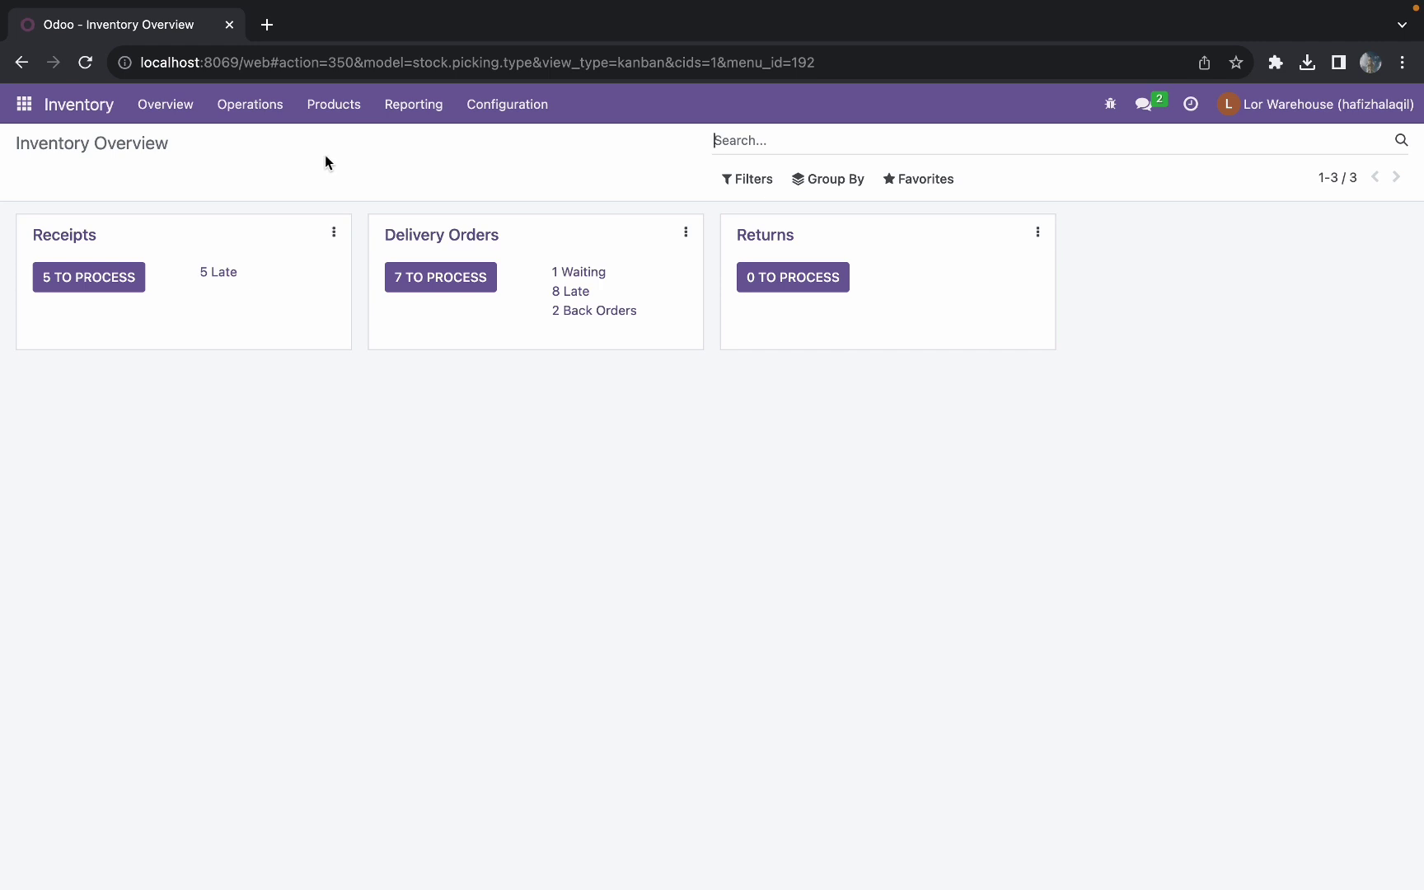
left_click(67, 279)
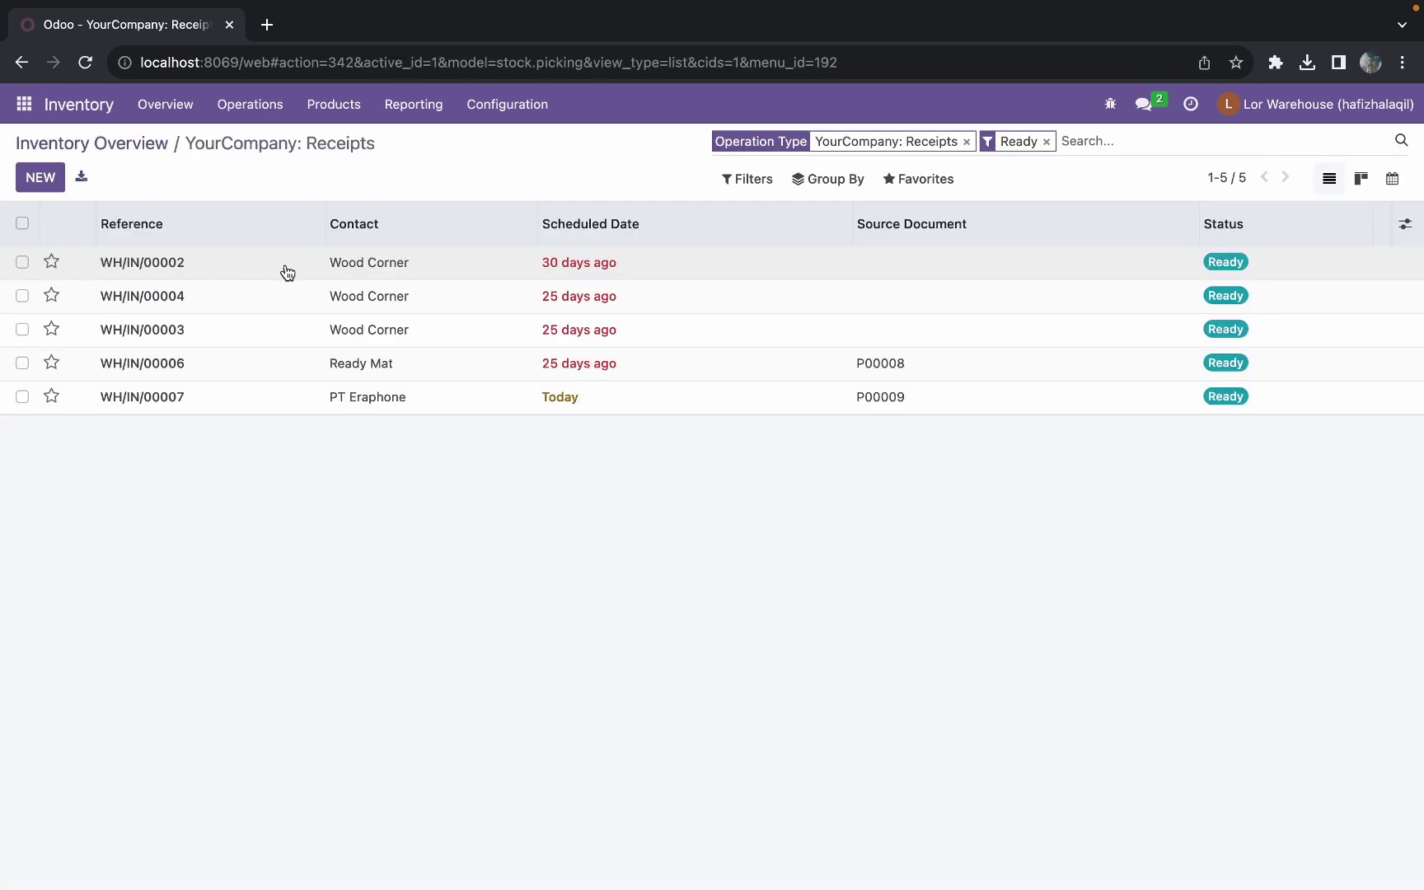
left_click(383, 401)
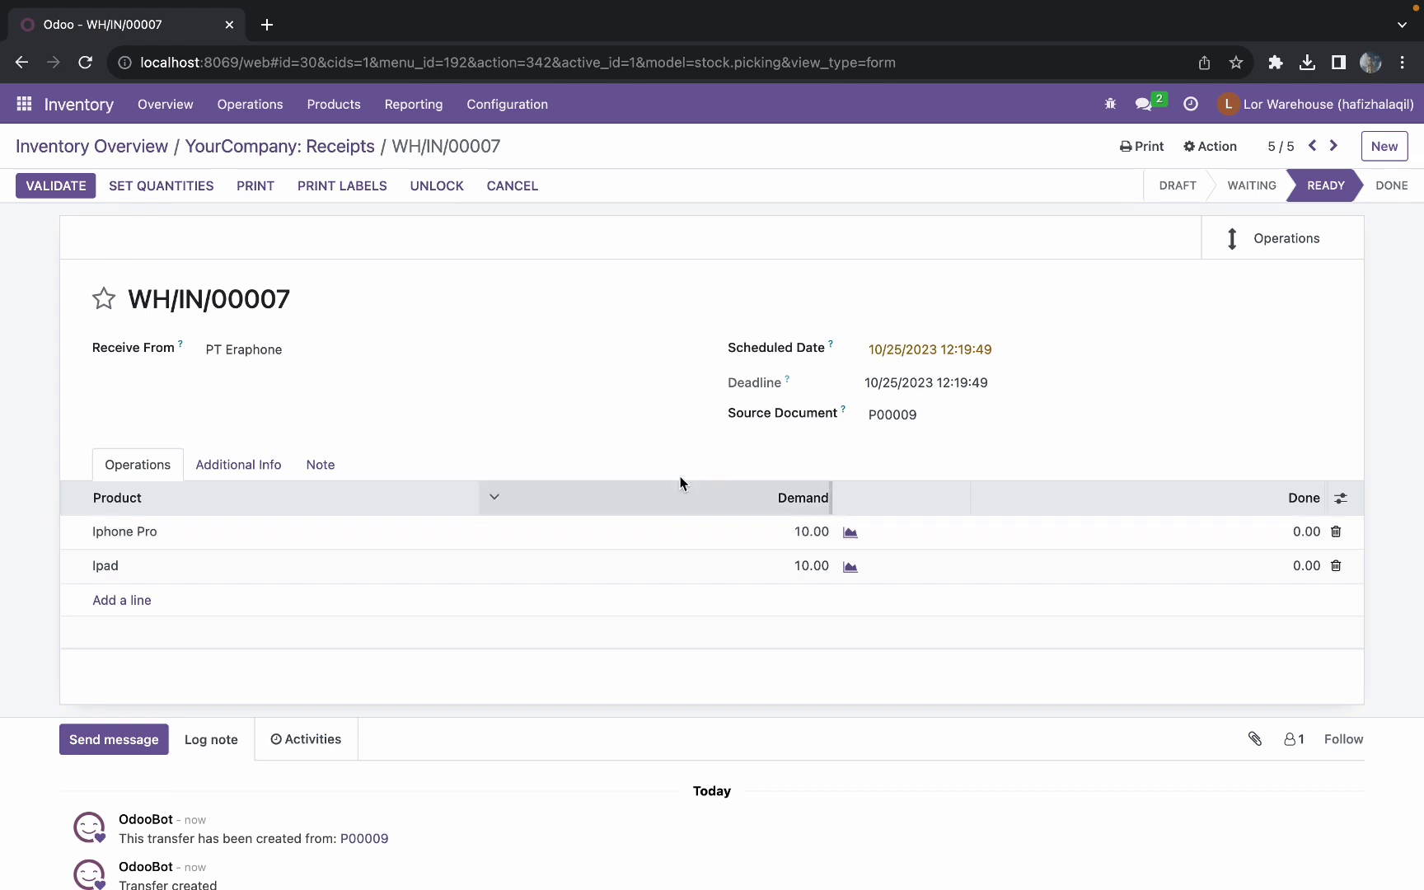
Step: Set the done quantity to 10 for both Iphone Pro and Ipad and validate the receipt
mouse_move(80, 5)
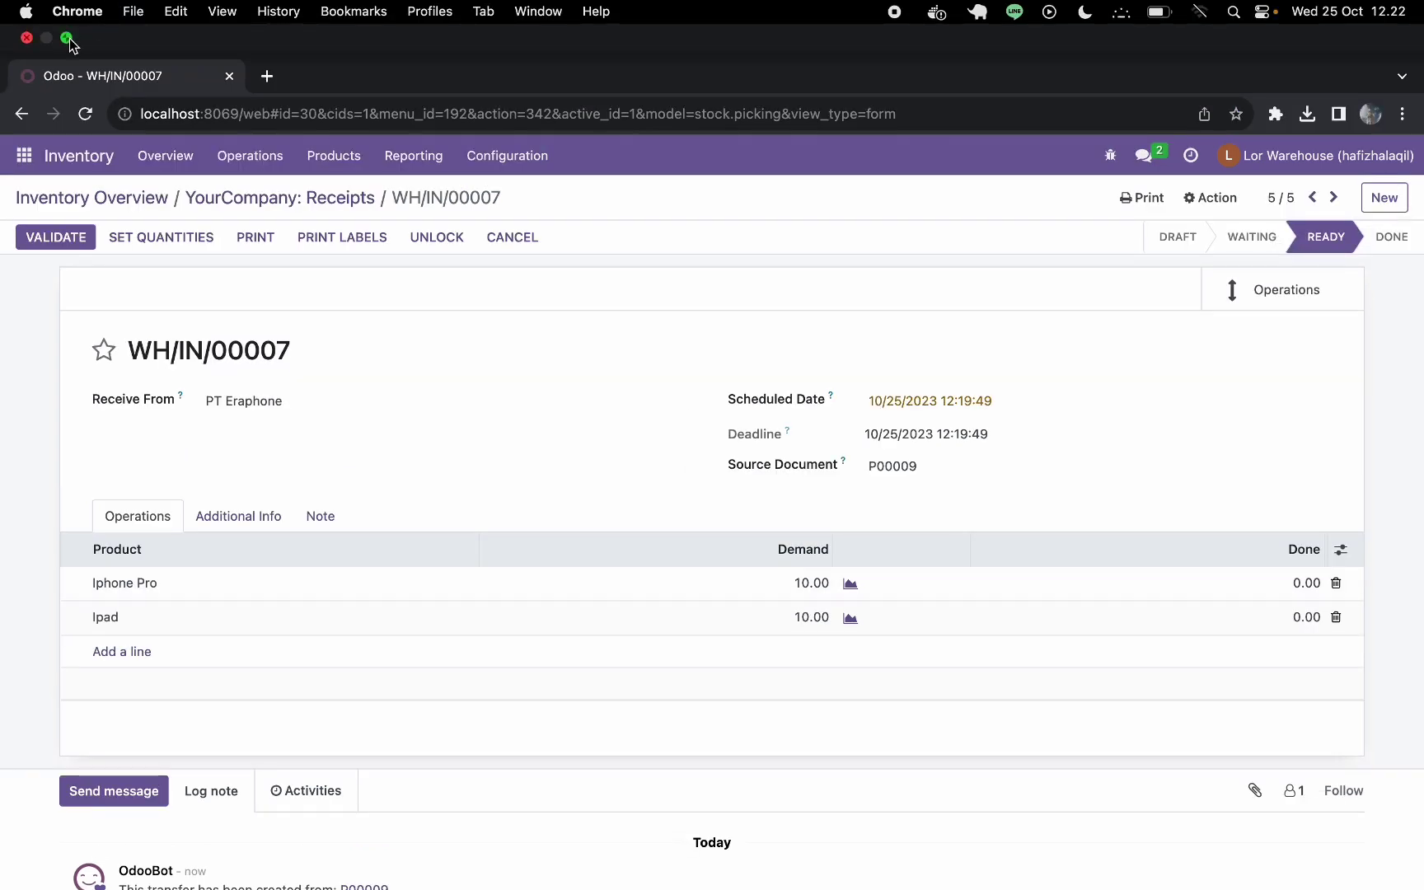
left_click(67, 38)
left_click_drag(1097, 106, 712, 40)
left_click(881, 613)
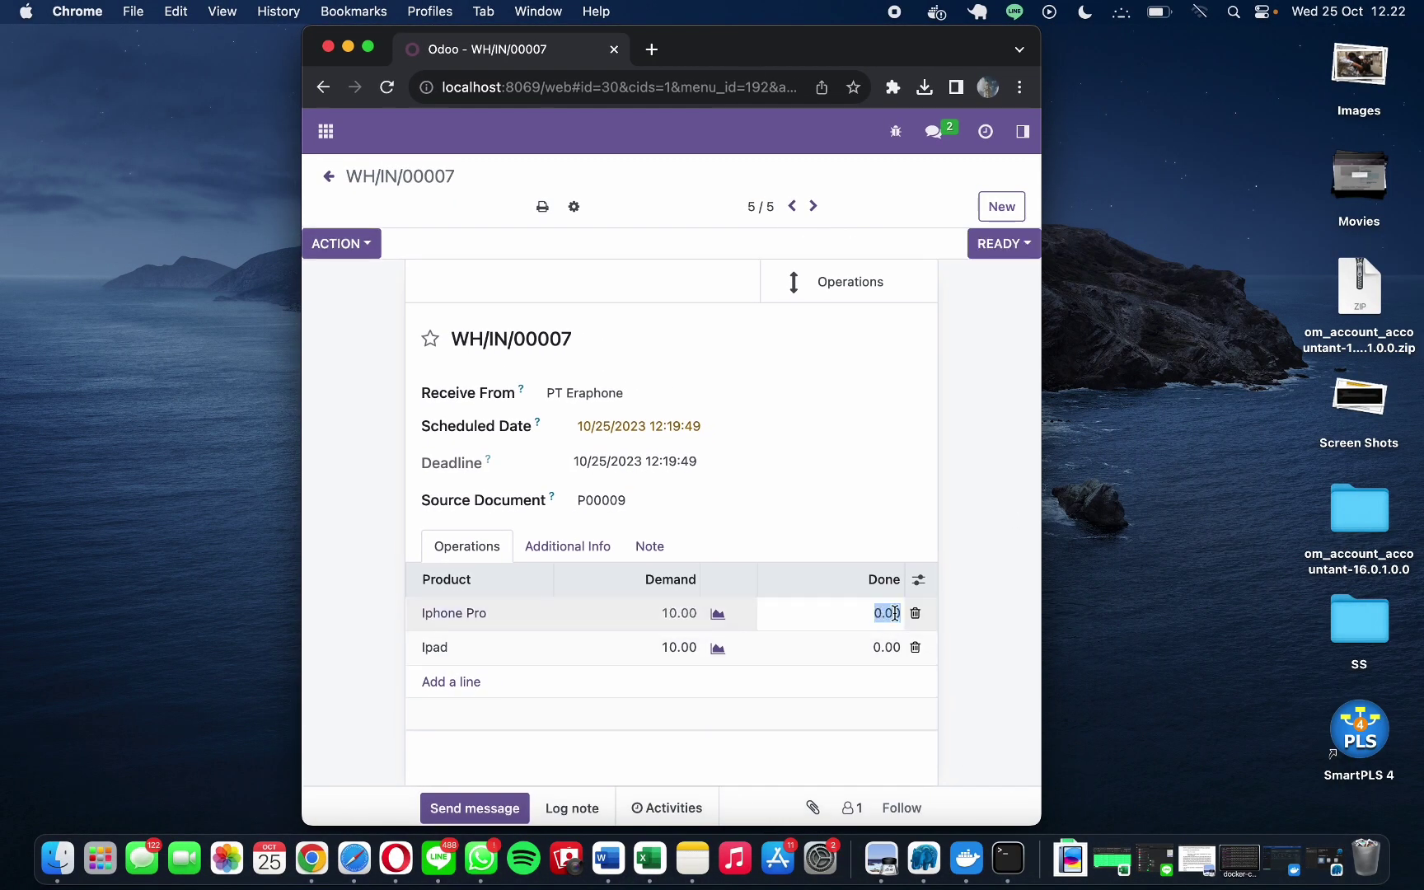
type("10")
left_click(891, 651)
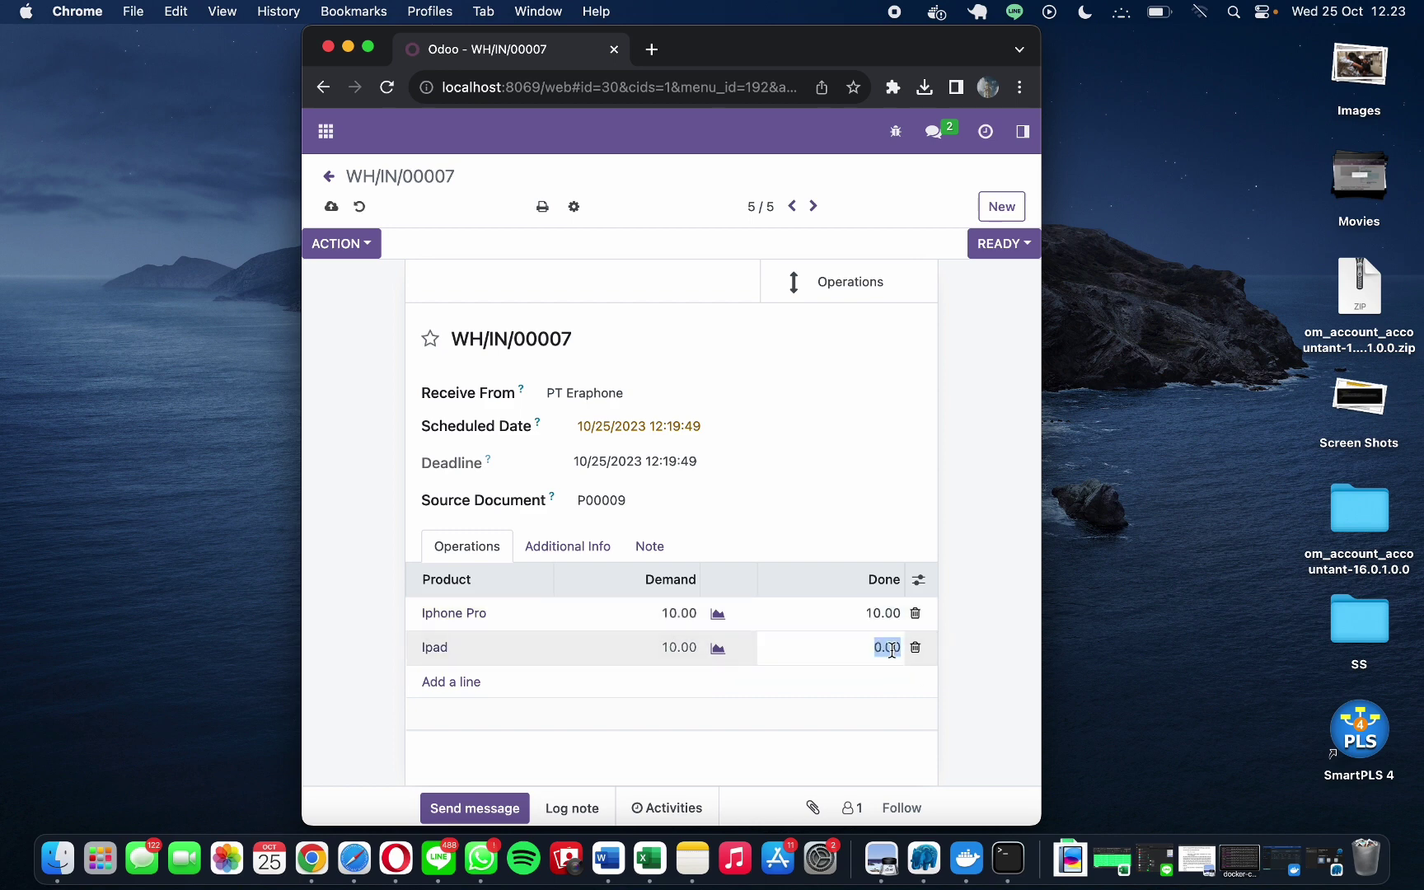
type("10")
left_click(368, 47)
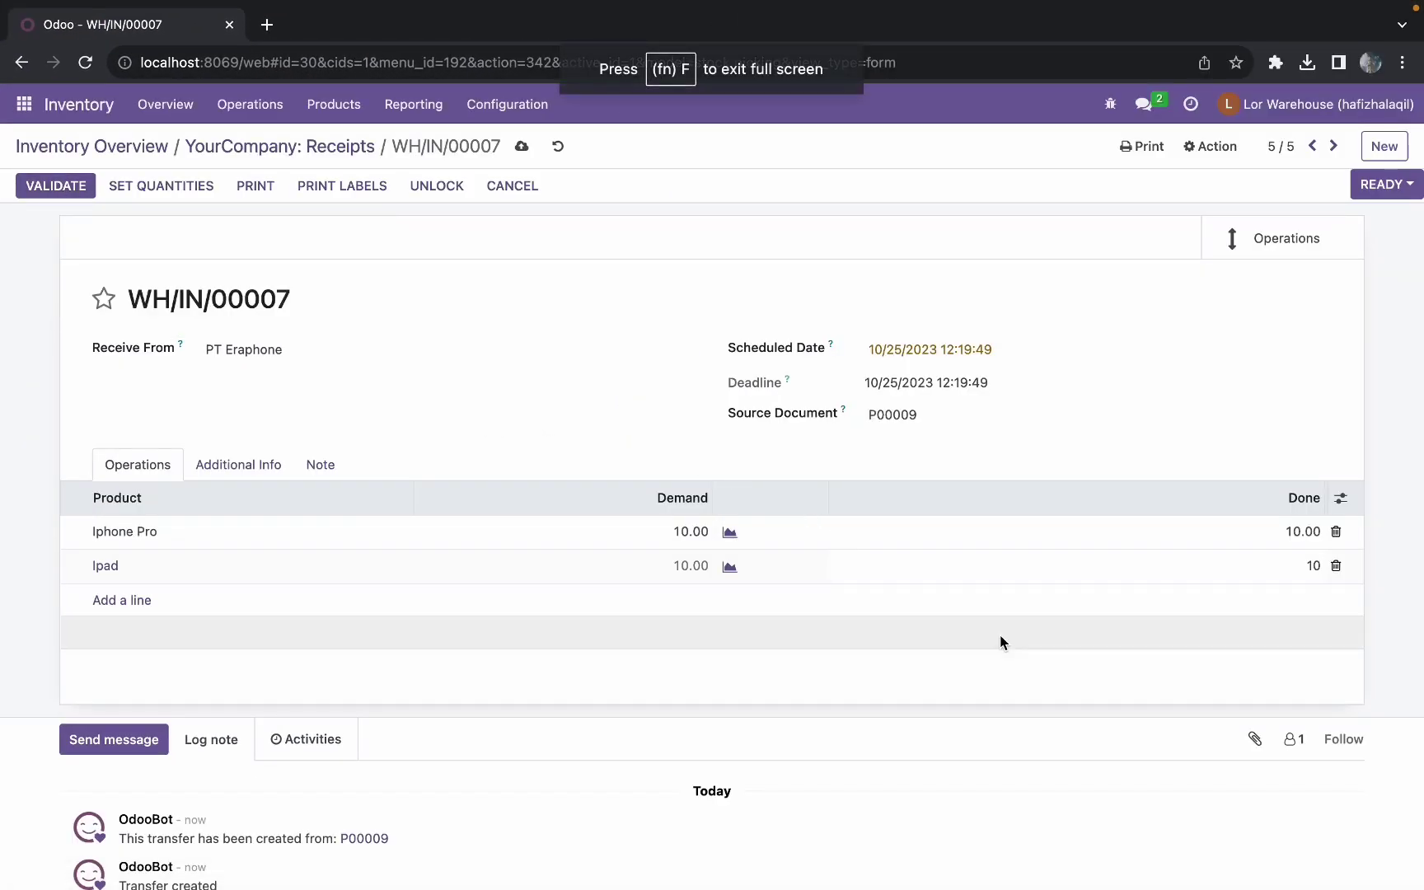
left_click(1060, 717)
left_click(41, 177)
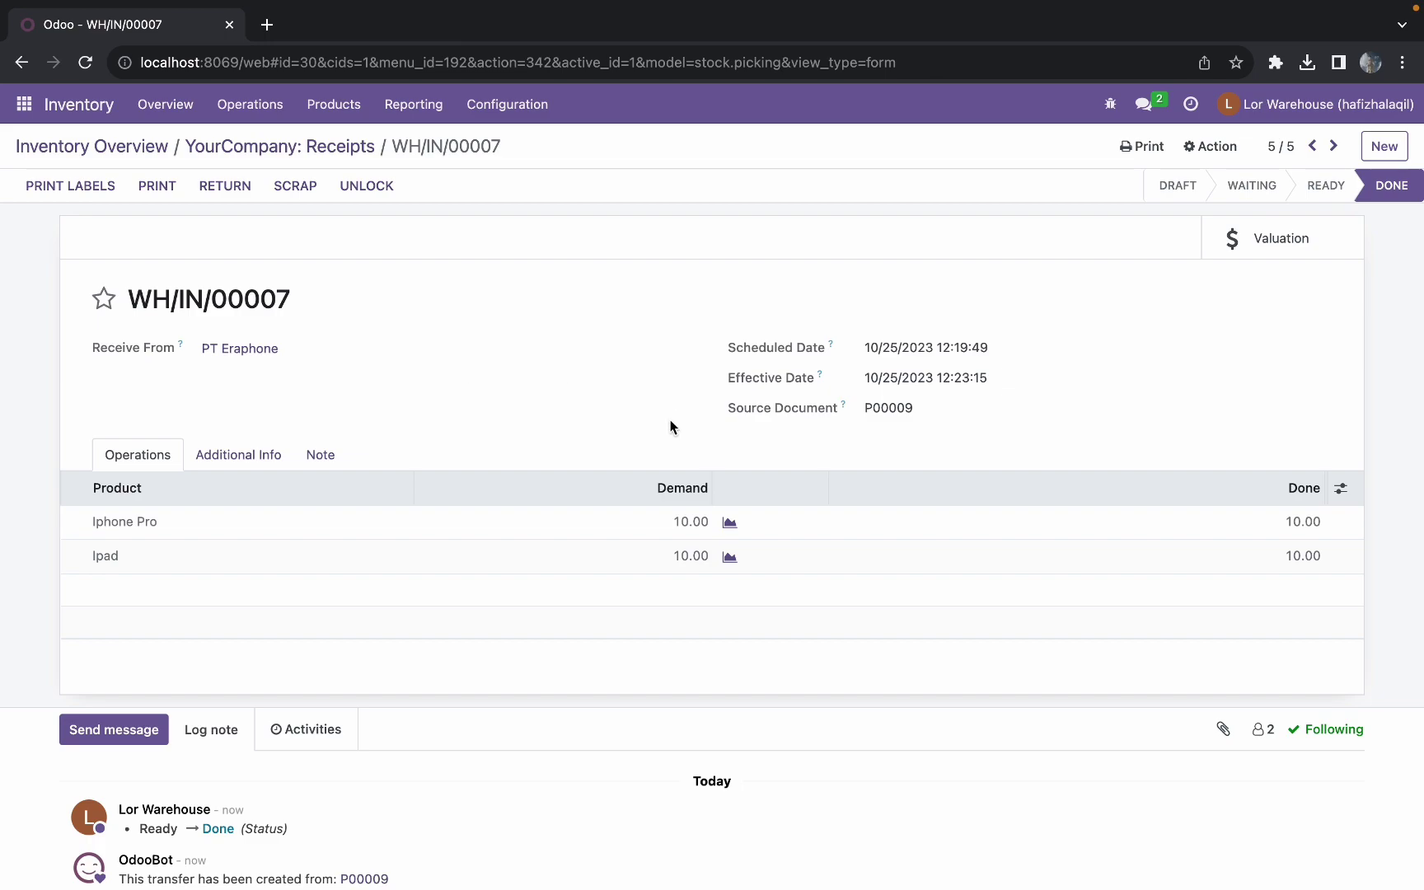
Step: Switch to the Opera window showing PT Eraphone's purchase order and reload it
mouse_move(183, 346)
key("ctrl+Left")
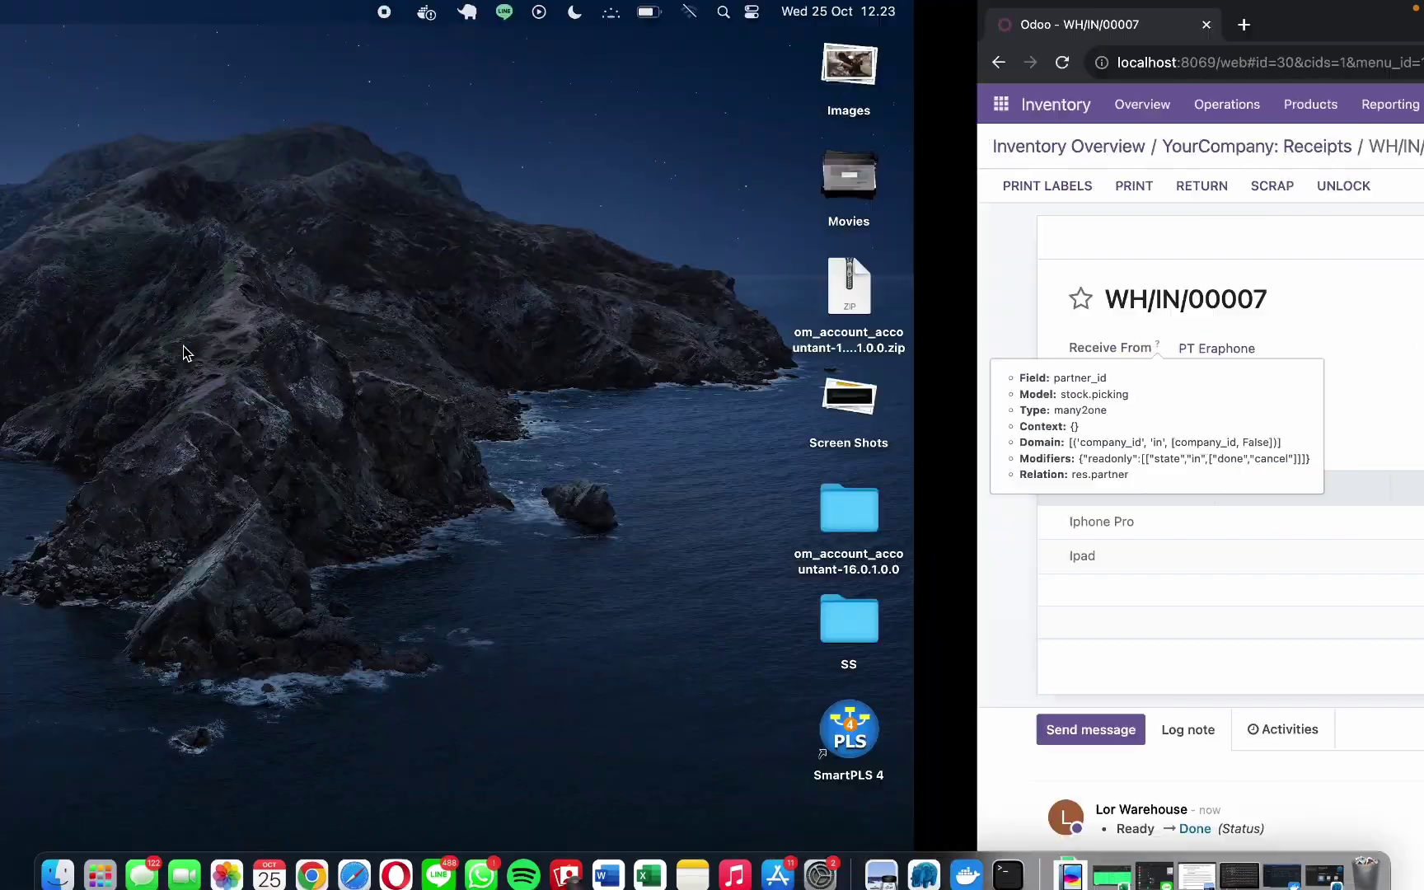
key("ctrl+Right")
key("ctrl+Right")
key("ctrl+Right")
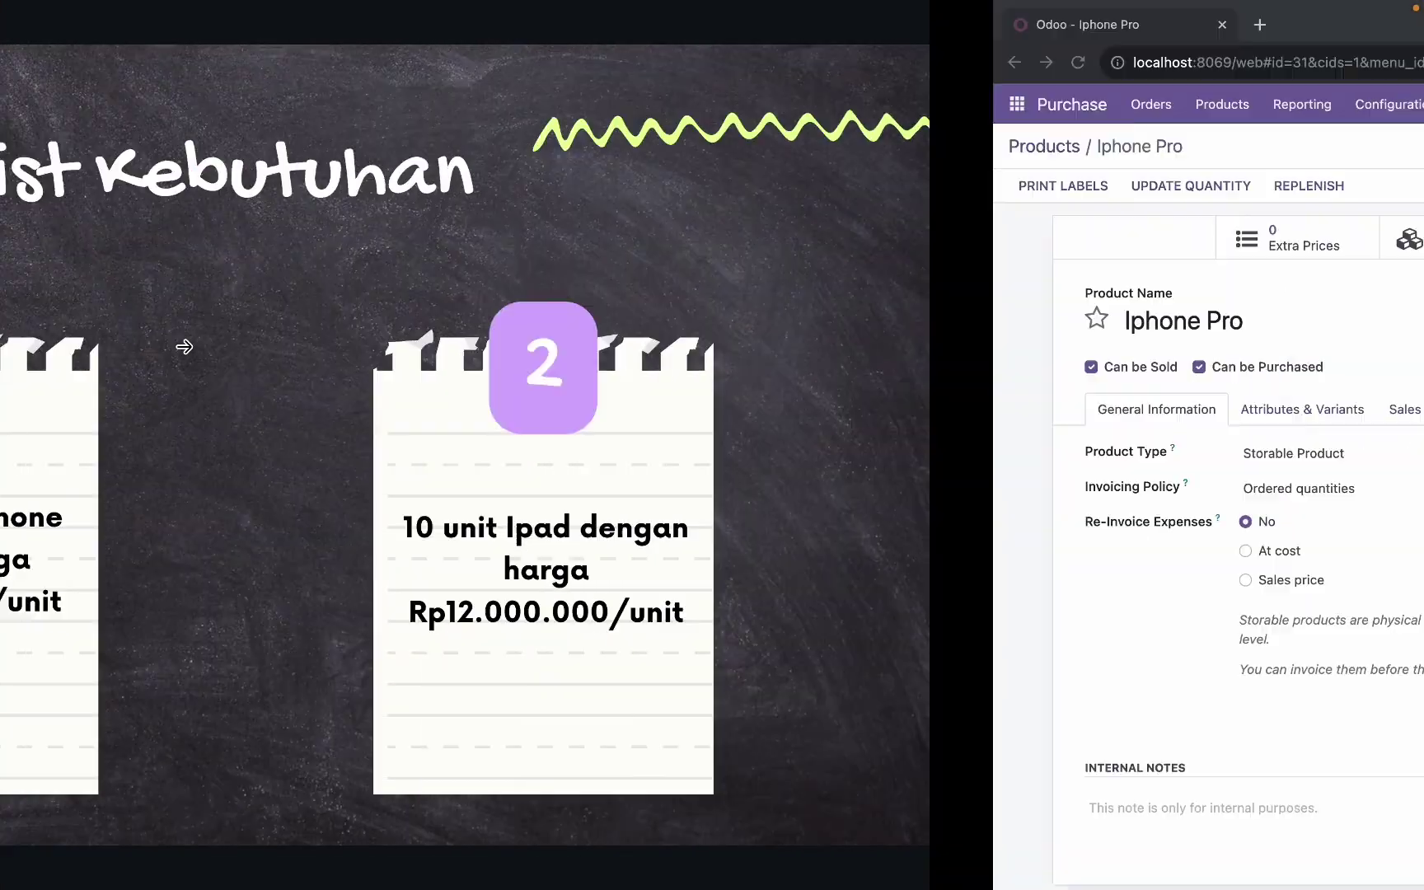
key("ctrl+Right")
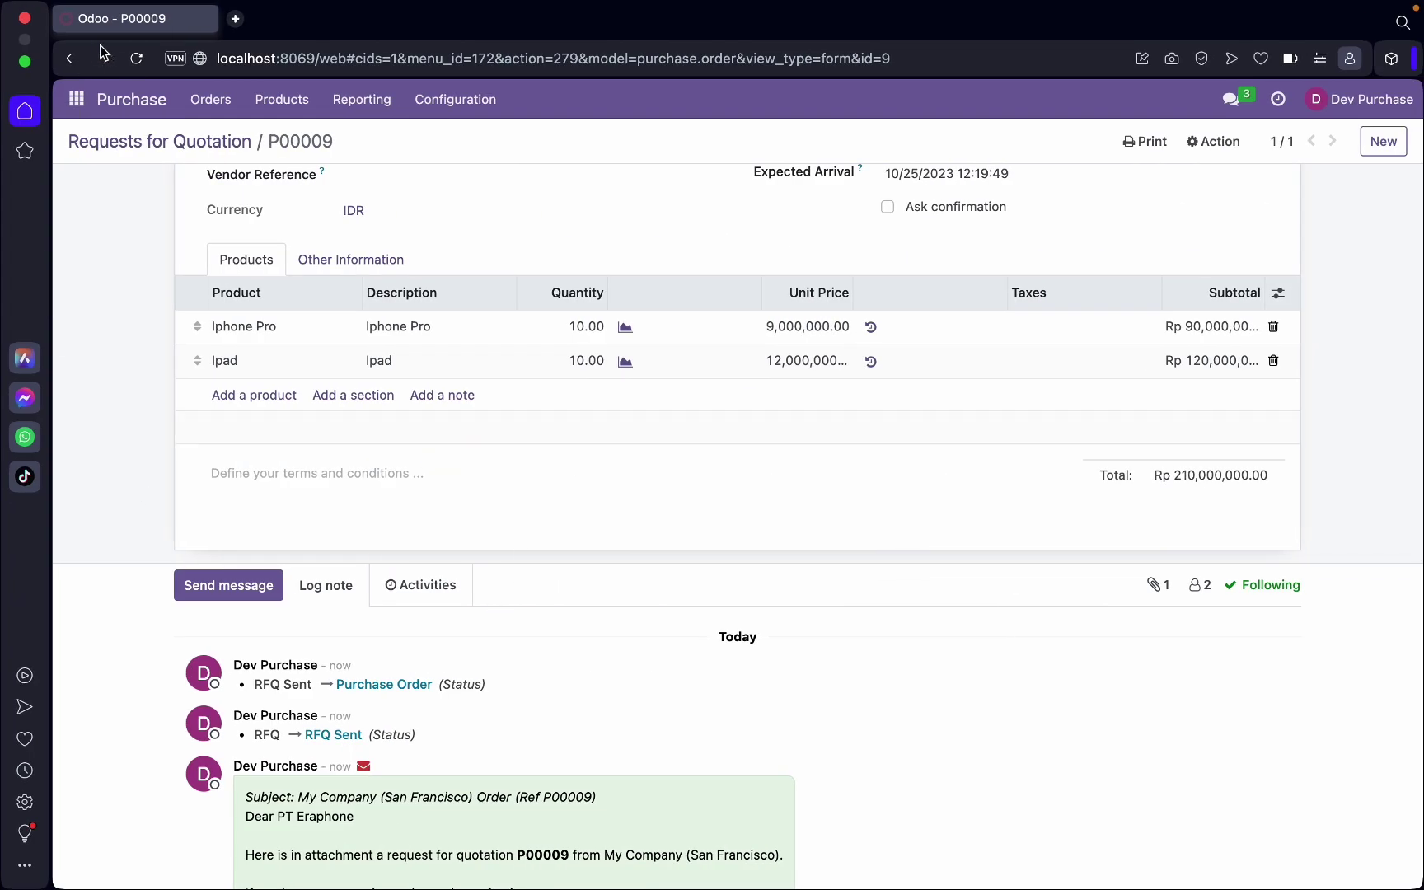
left_click(139, 60)
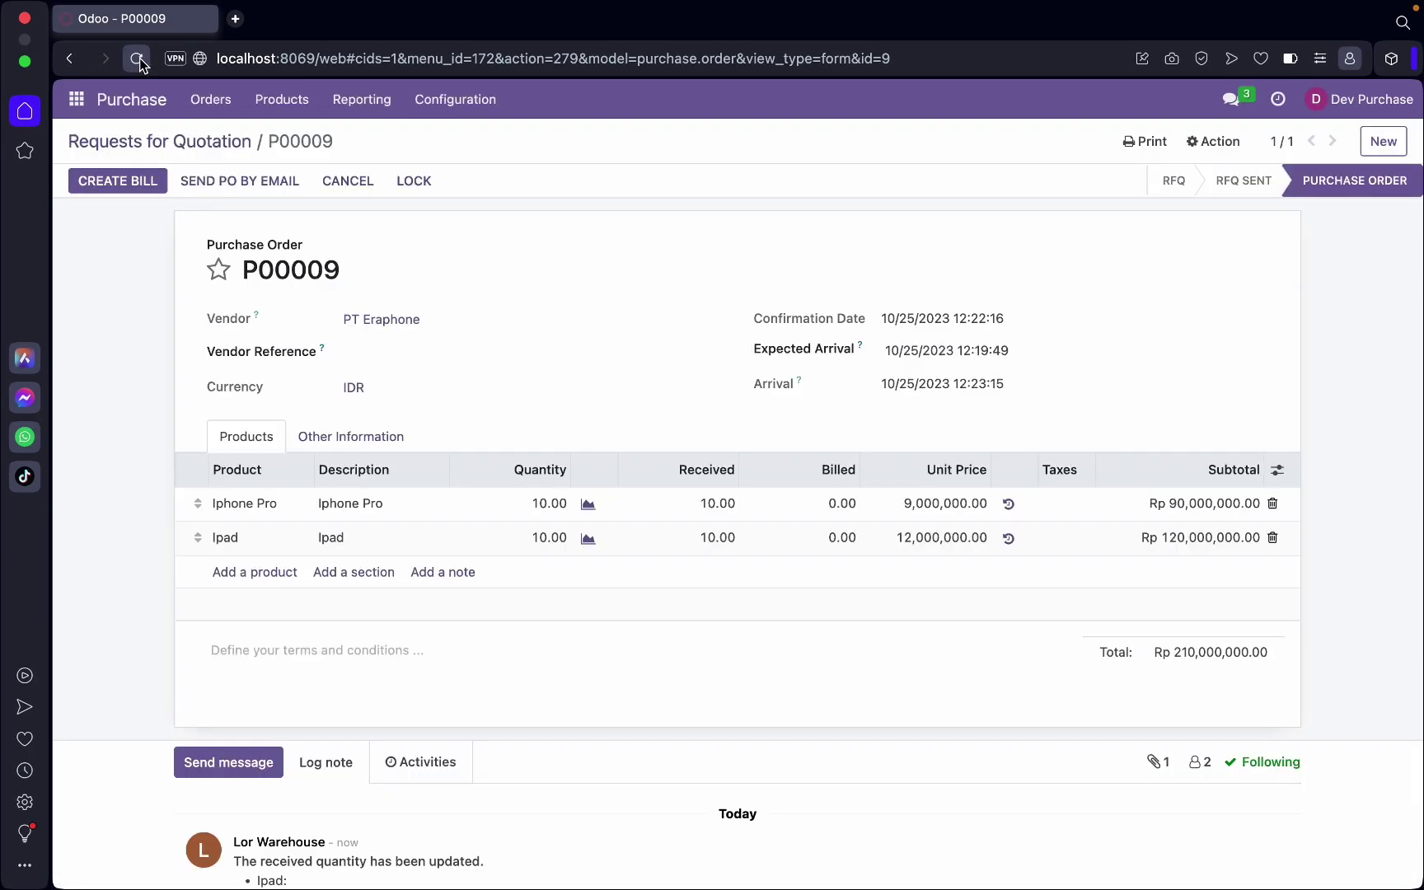
Step: Create the vendor bill from the purchase order and save it with bill date 10/25/2023
left_click(137, 186)
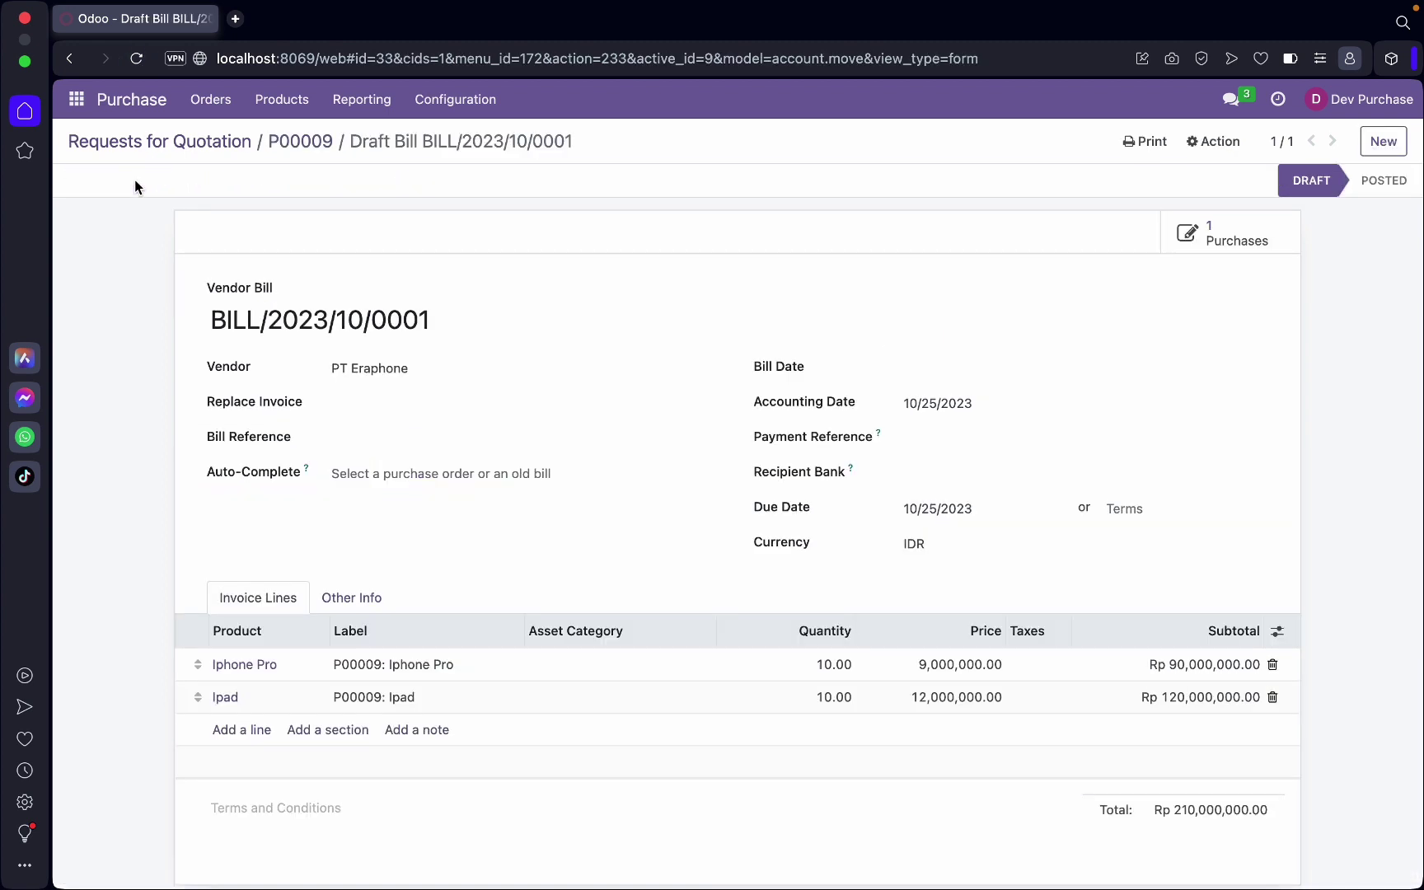
left_click(1027, 368)
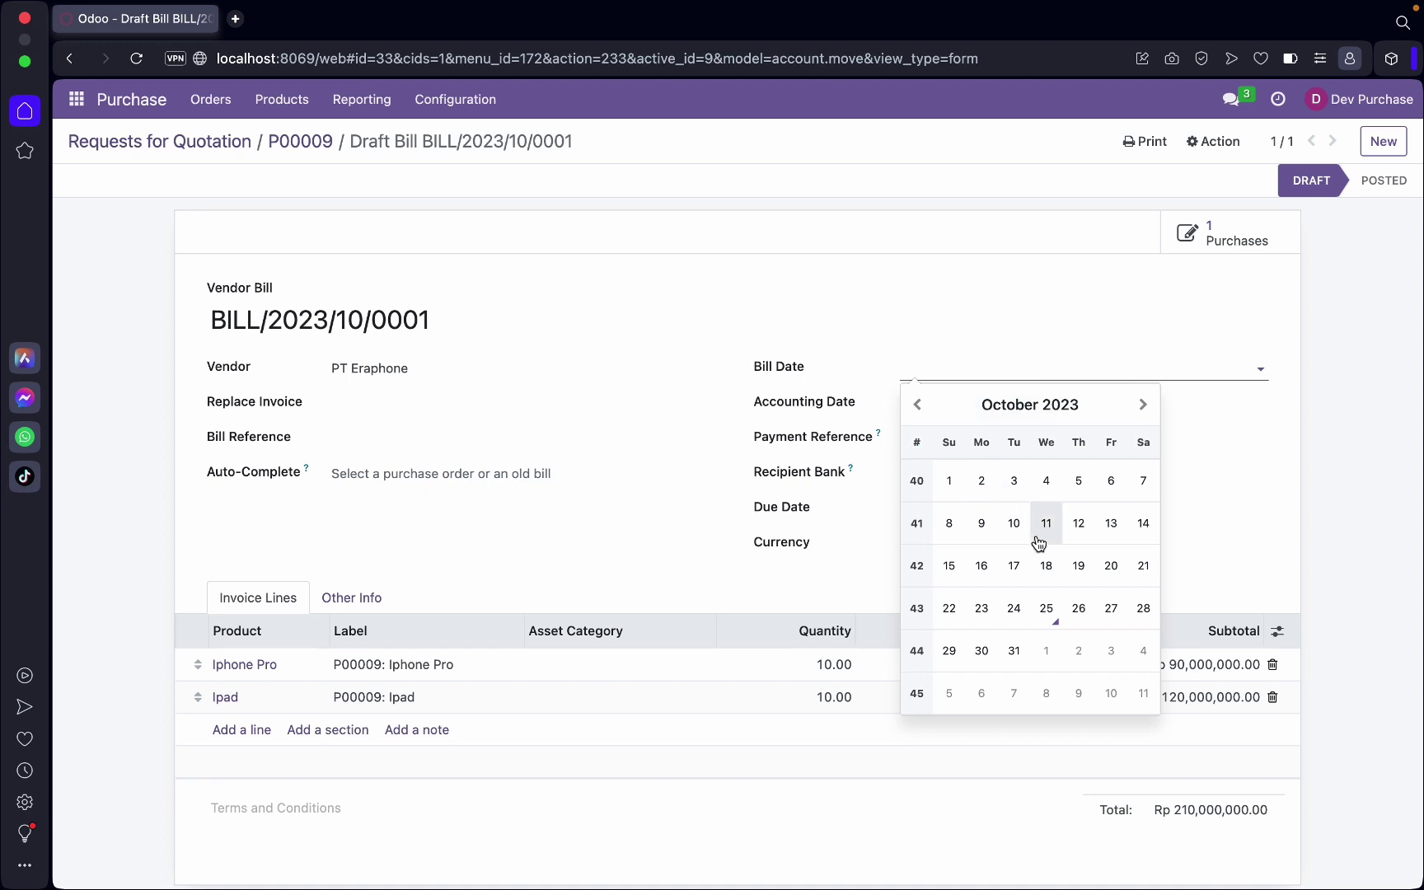
left_click(1046, 601)
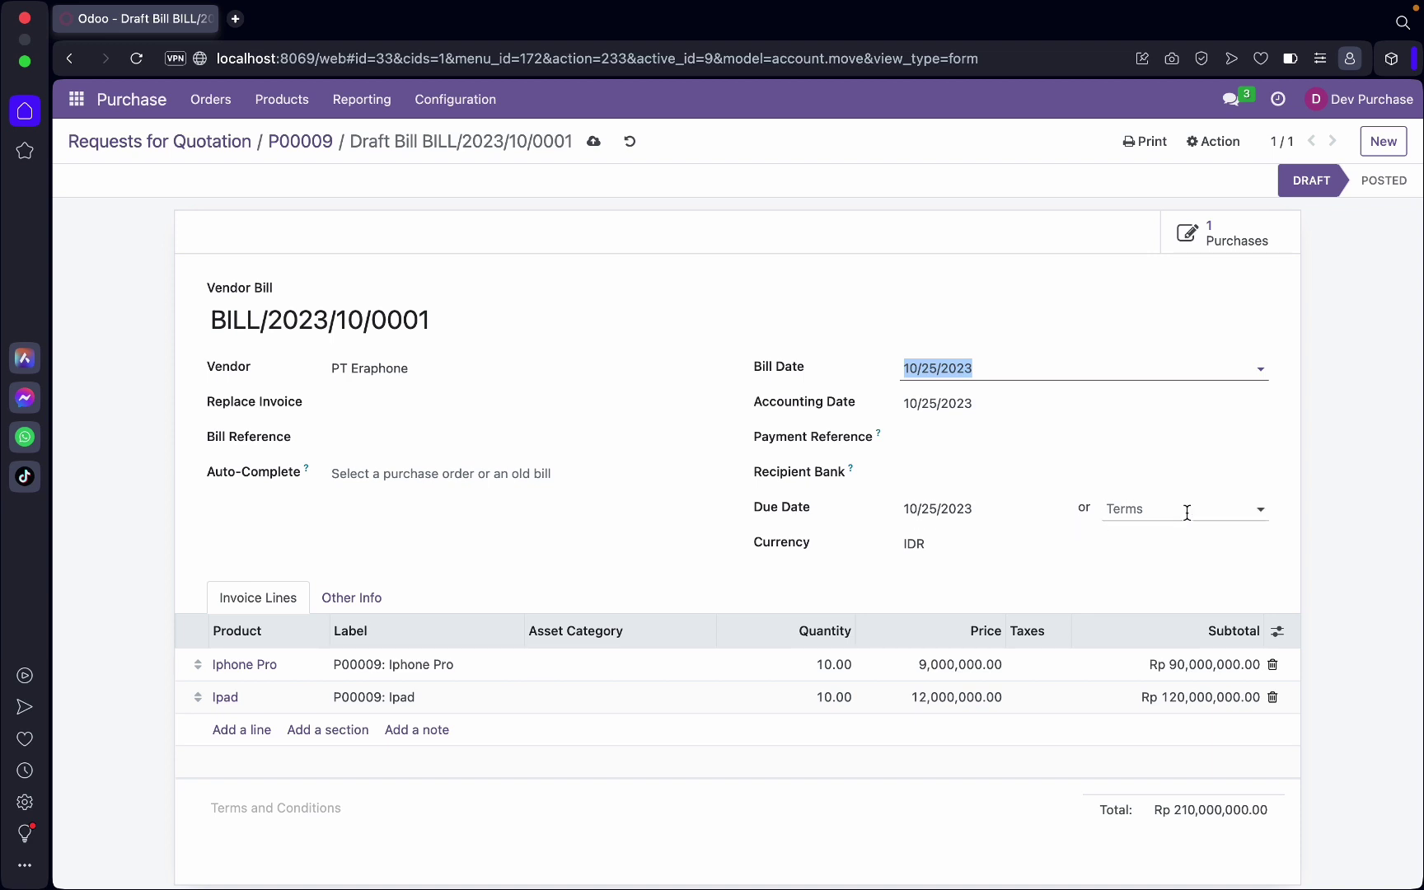
scroll(1005, 590, "down", 2)
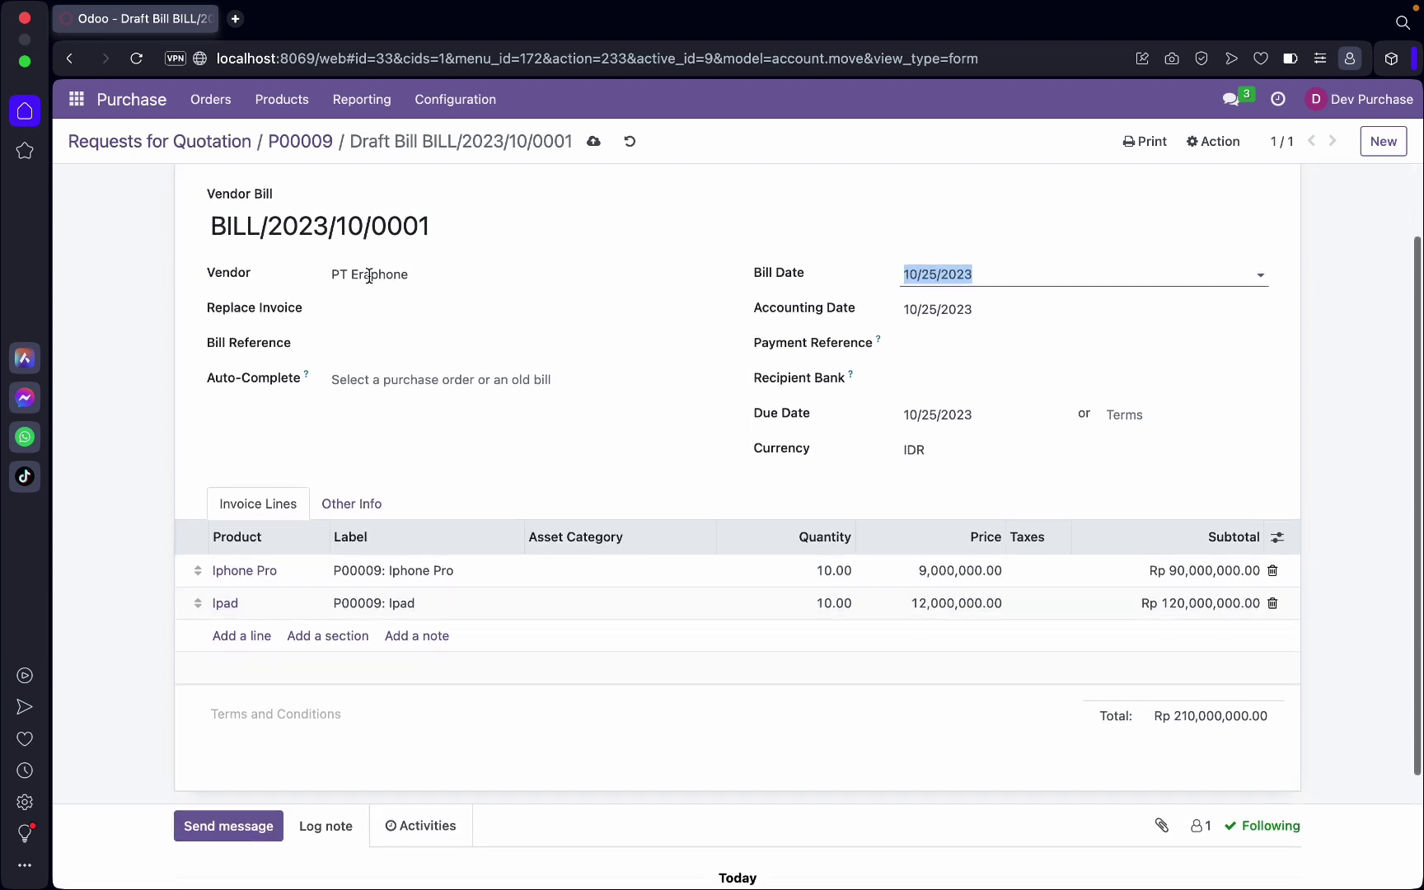
scroll(363, 270, "up", 2)
left_click(594, 143)
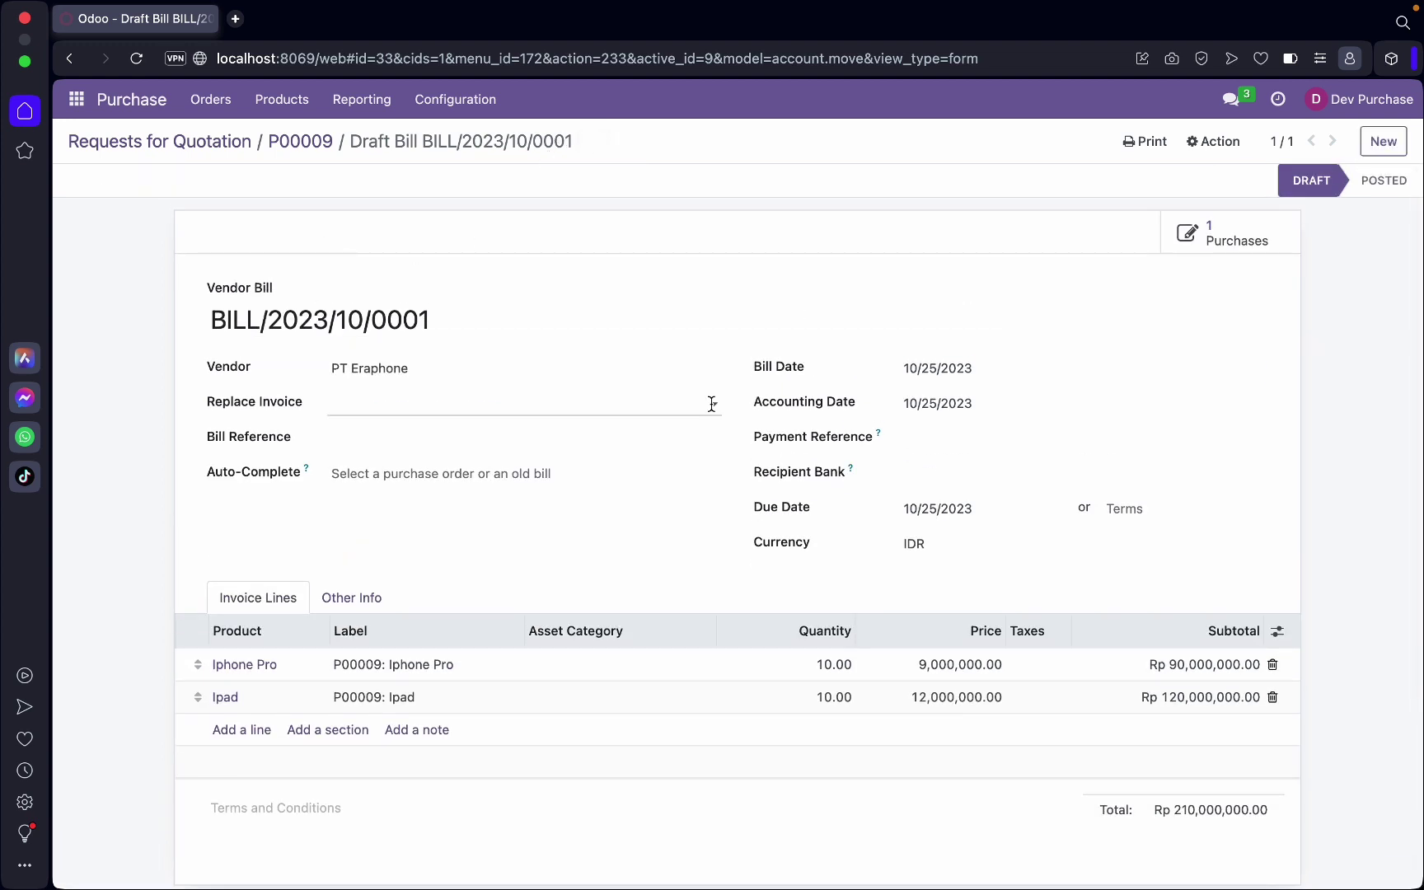
scroll(909, 529, "down", 5)
scroll(908, 529, "up", 5)
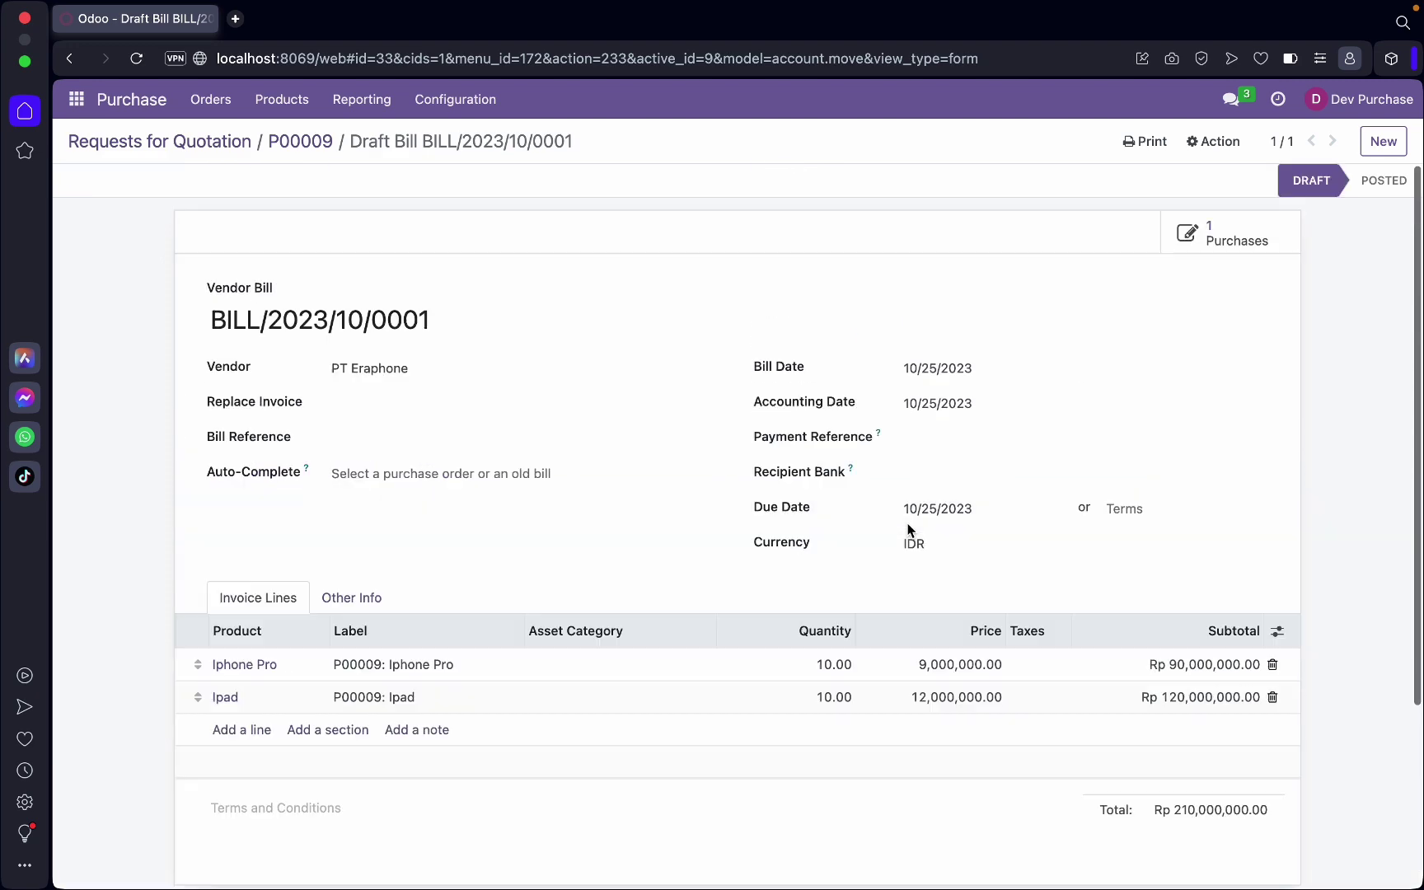
Step: Switch to the Safari window signed in as the finance user and open the Accounting app
key("ctrl+Up")
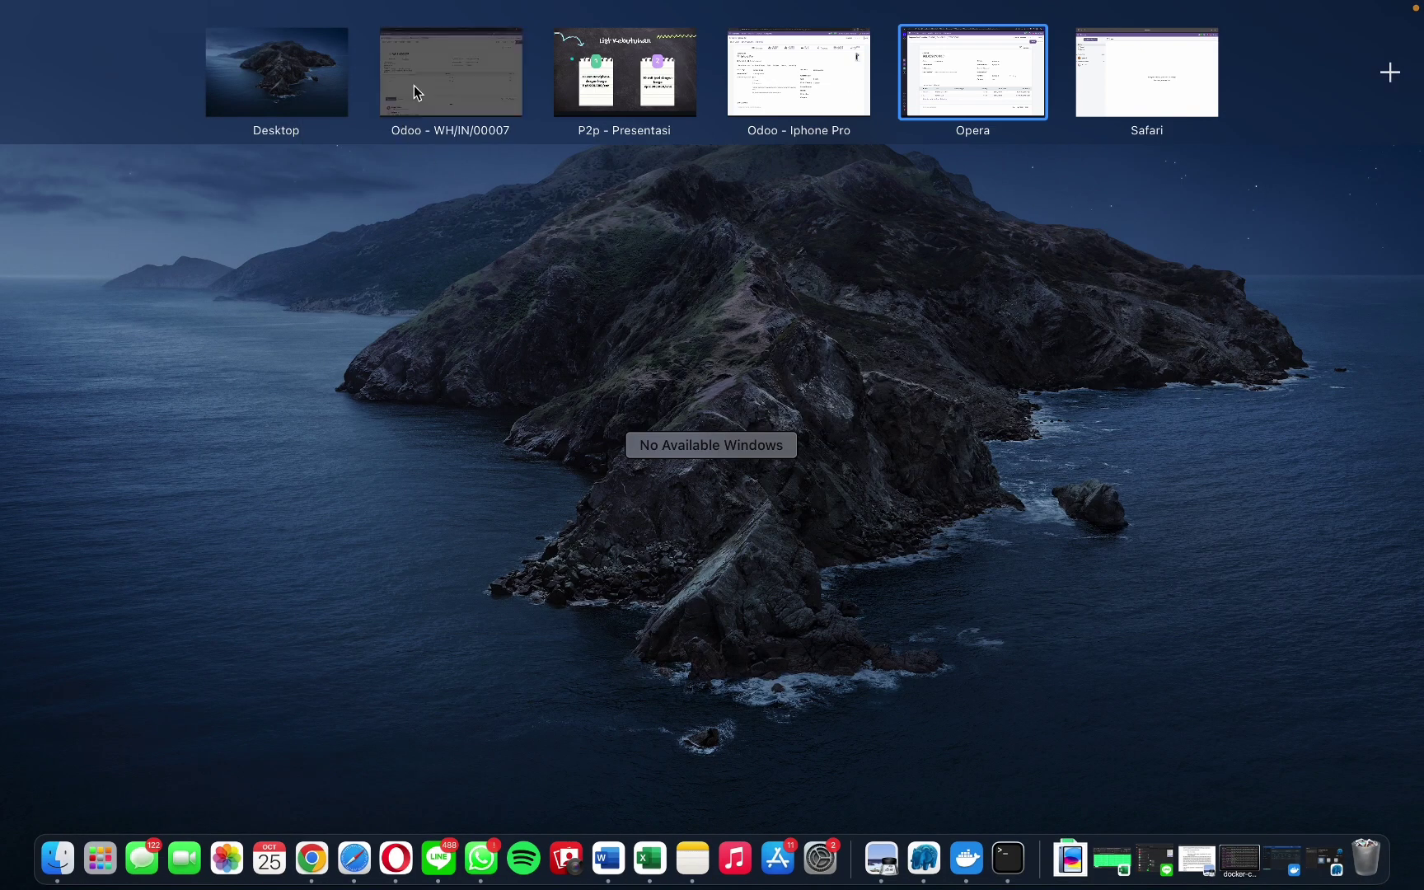
left_click_drag(414, 85, 577, 74)
left_click(1146, 84)
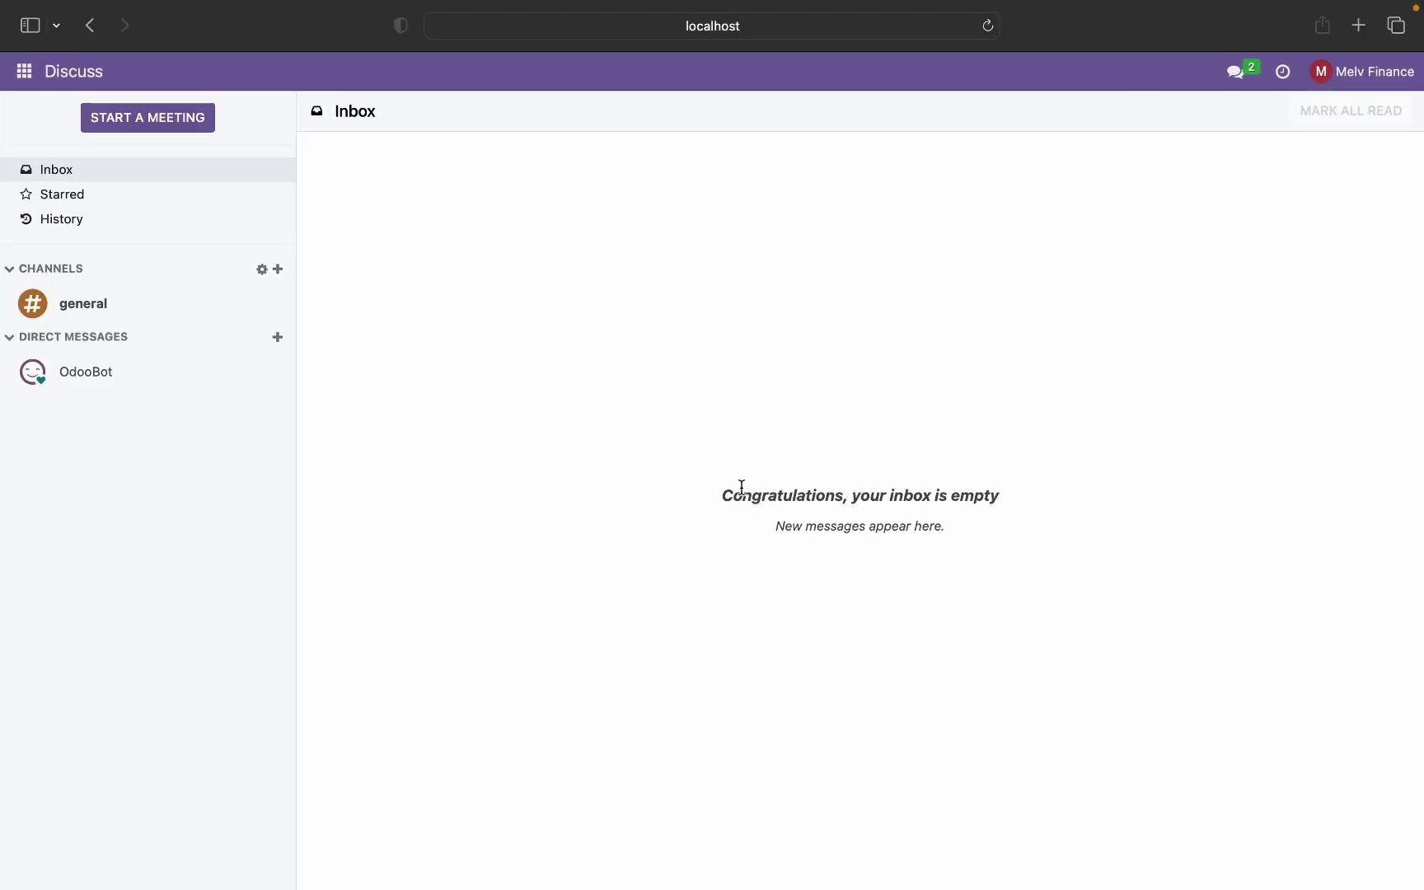
left_click(24, 70)
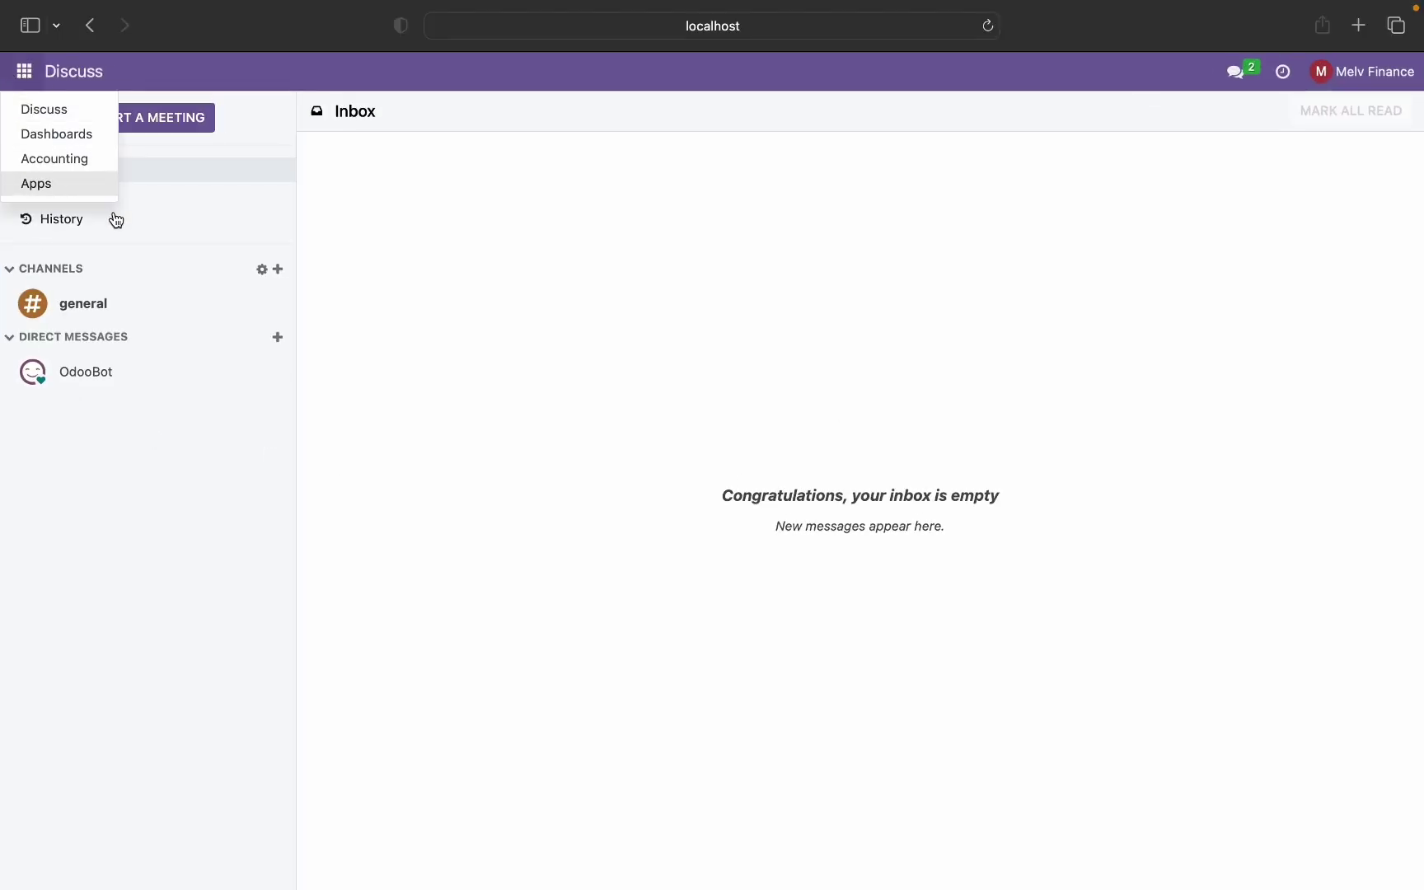
left_click(71, 164)
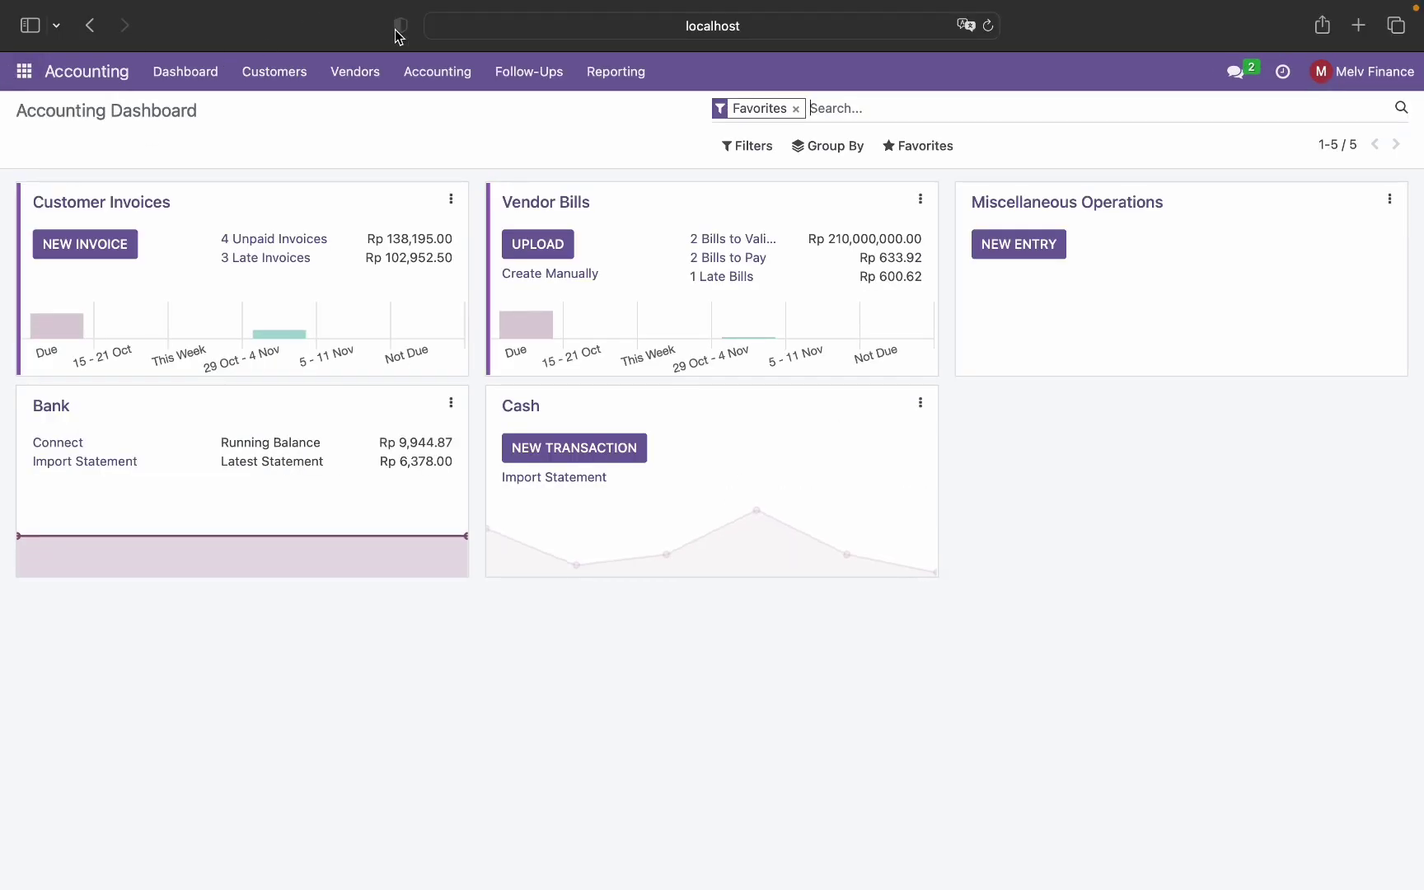
Step: Open PT Eraphone's draft bill from the vendor bills and confirm it
left_click(358, 82)
left_click(372, 111)
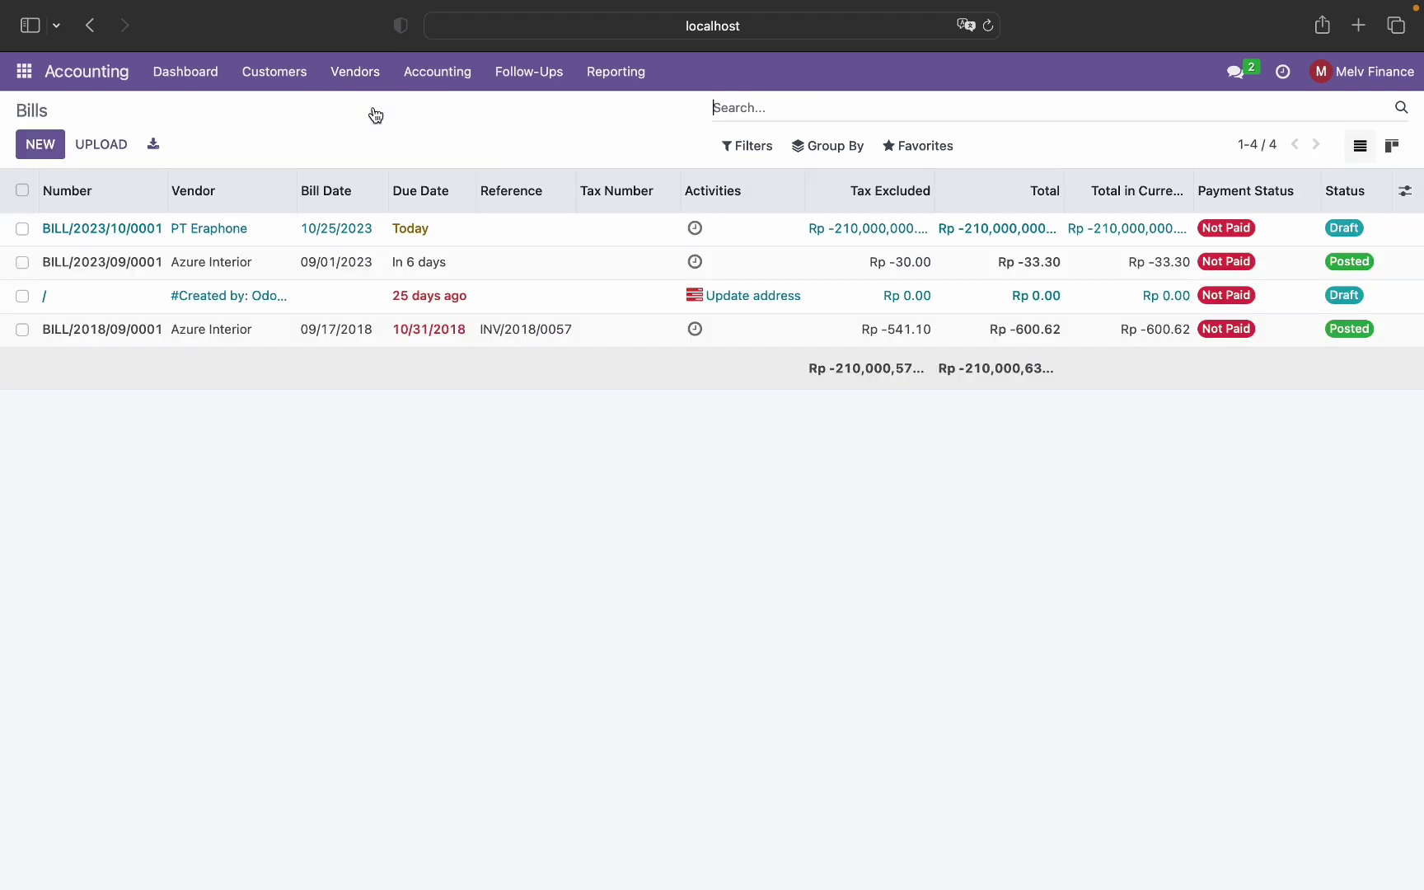
left_click(240, 242)
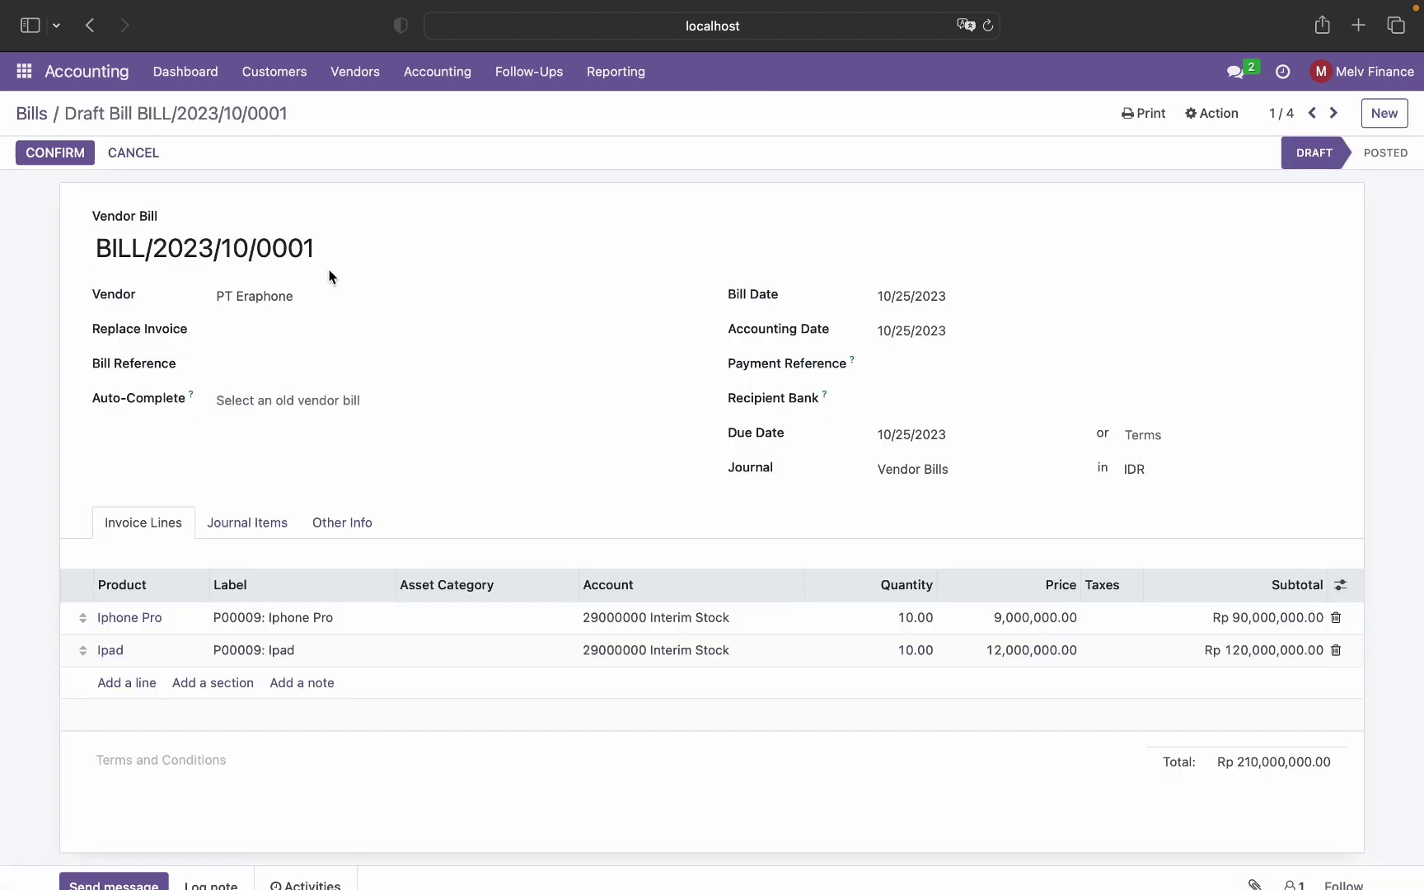
scroll(255, 299, "down", 2)
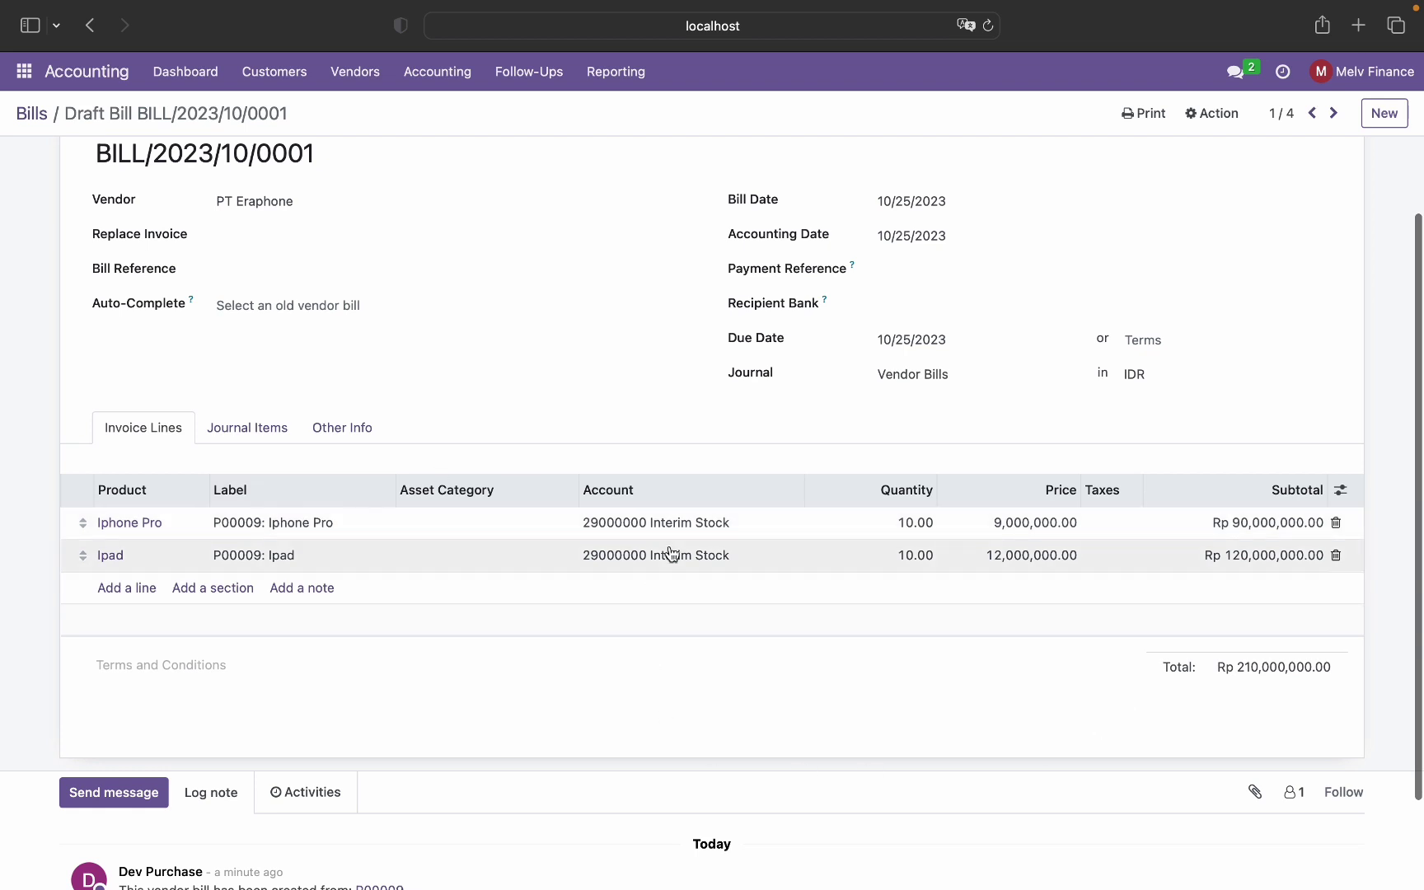
scroll(563, 712, "up", 2)
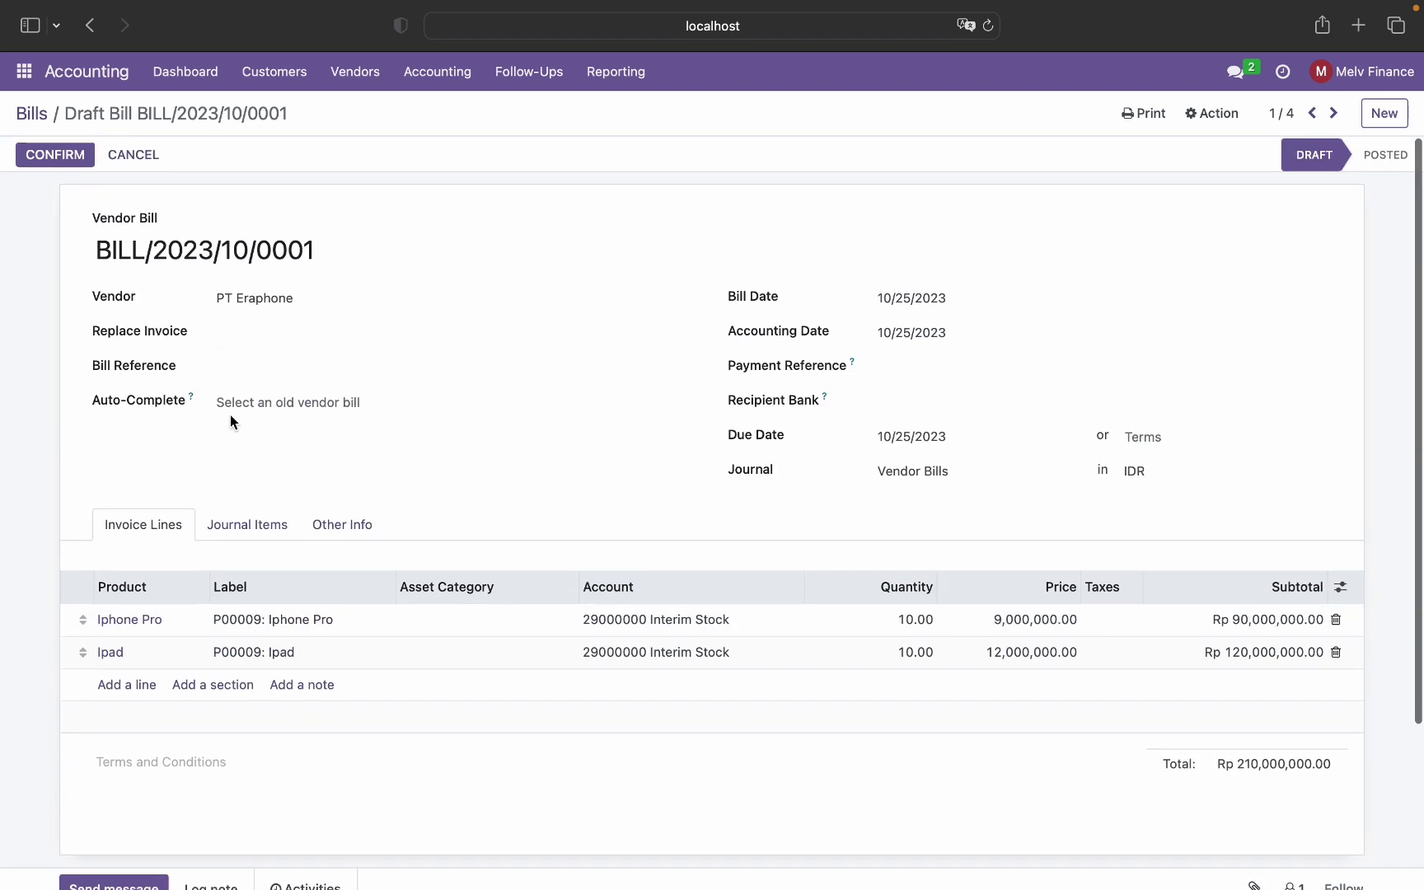
left_click(64, 151)
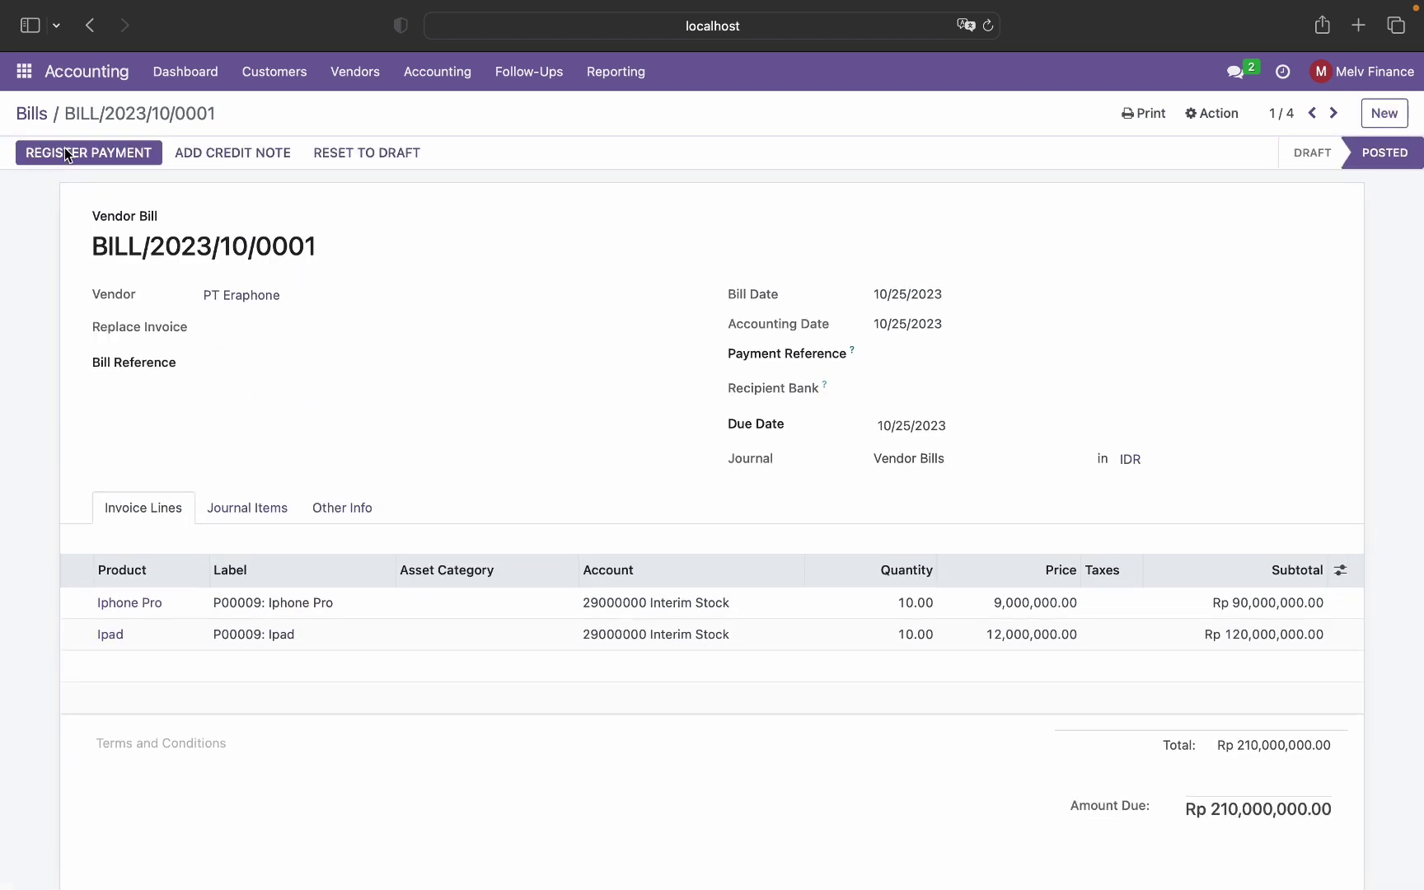
Step: Register the full payment of PT Eraphone's bill through the Bank journal with the Manual payment method
scroll(70, 159, "down", 3)
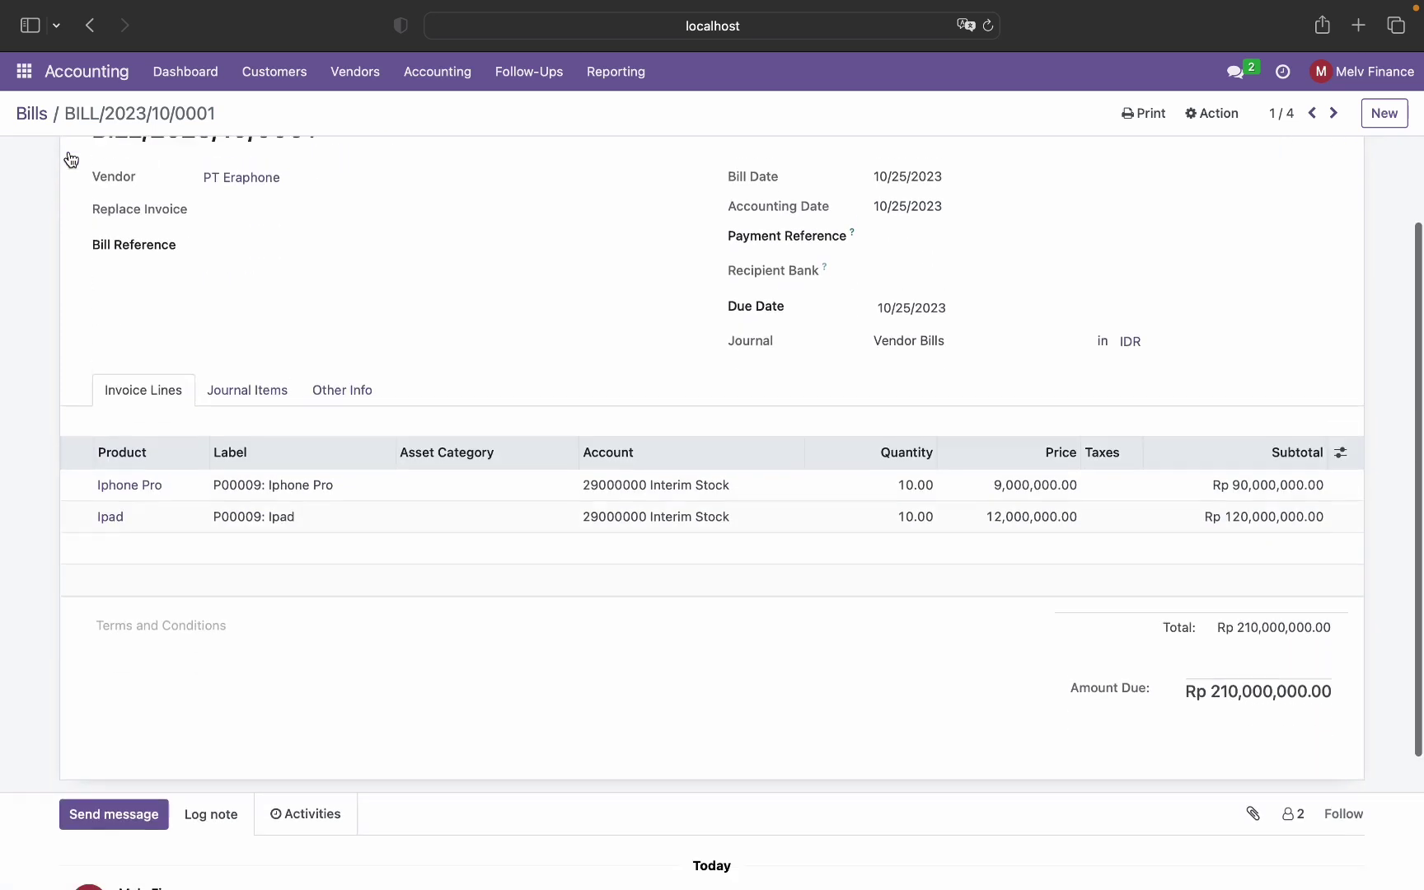
scroll(71, 159, "up", 3)
left_click(69, 157)
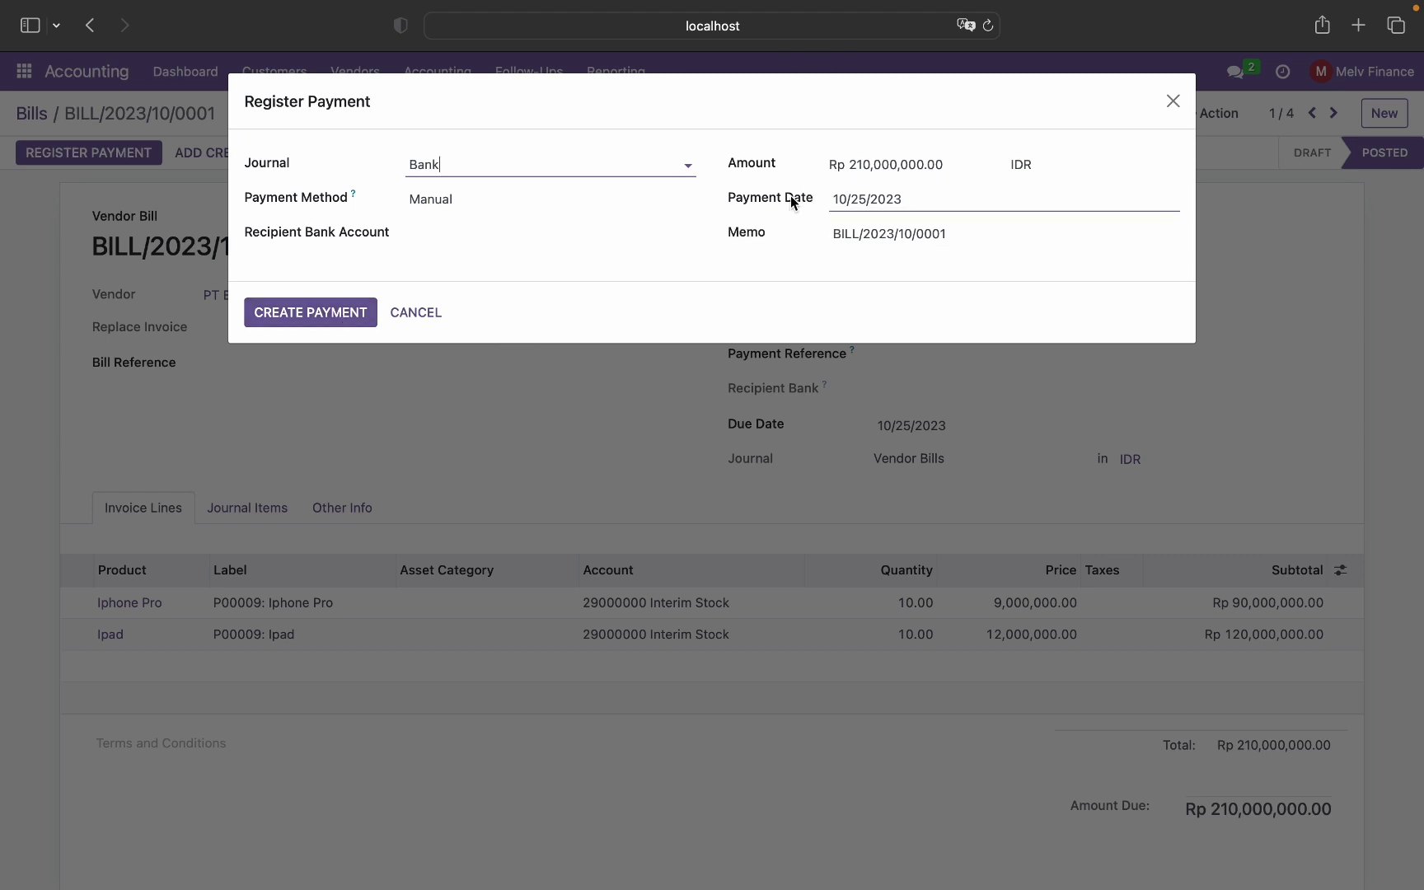
left_click(297, 313)
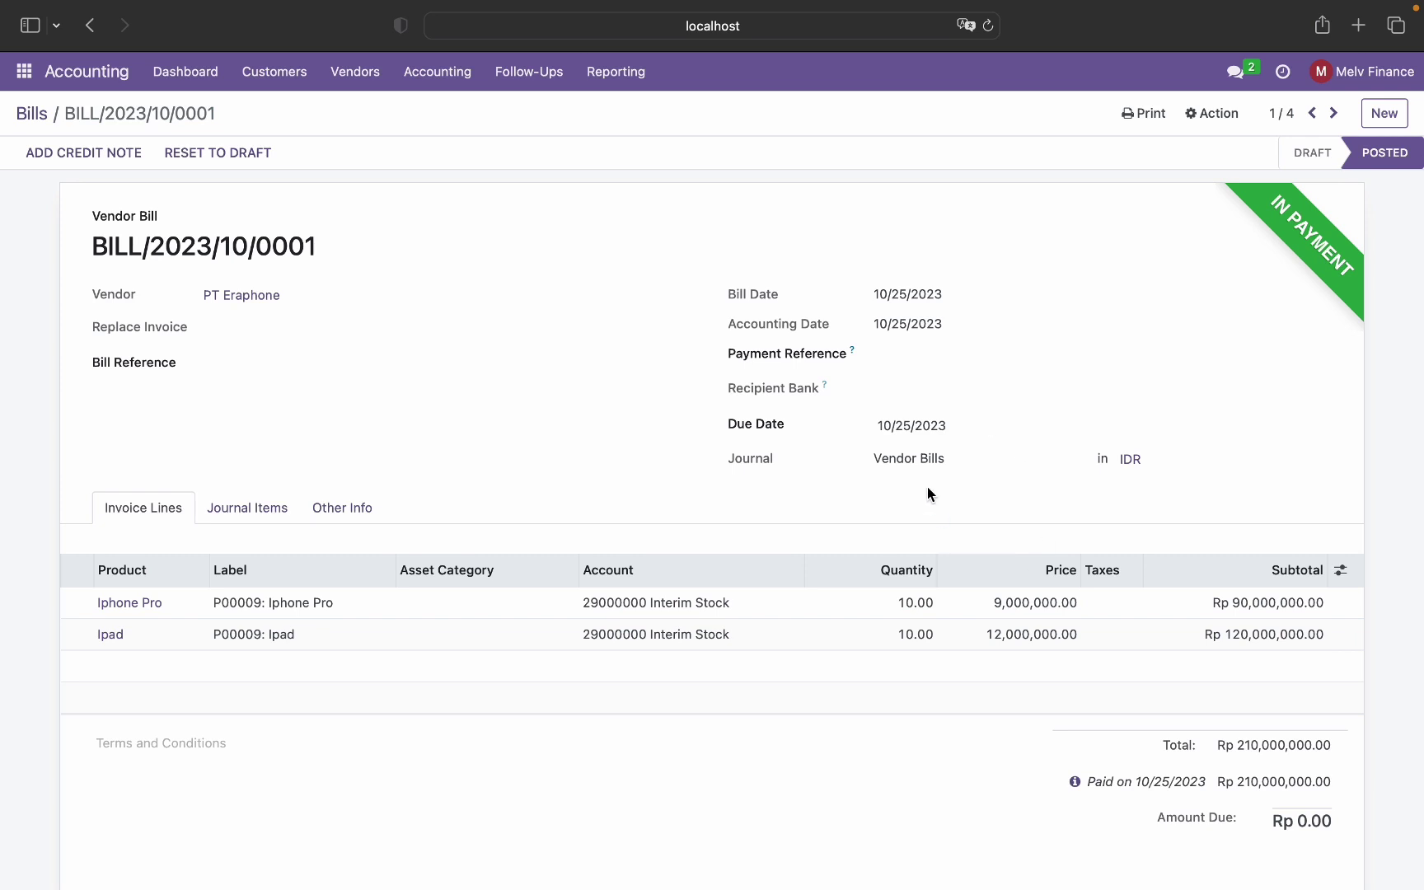
Step: Switch to the incognito Chrome window signed in as administrator and open Accounting's journal entries
key("ctrl+Left")
key("ctrl+Left")
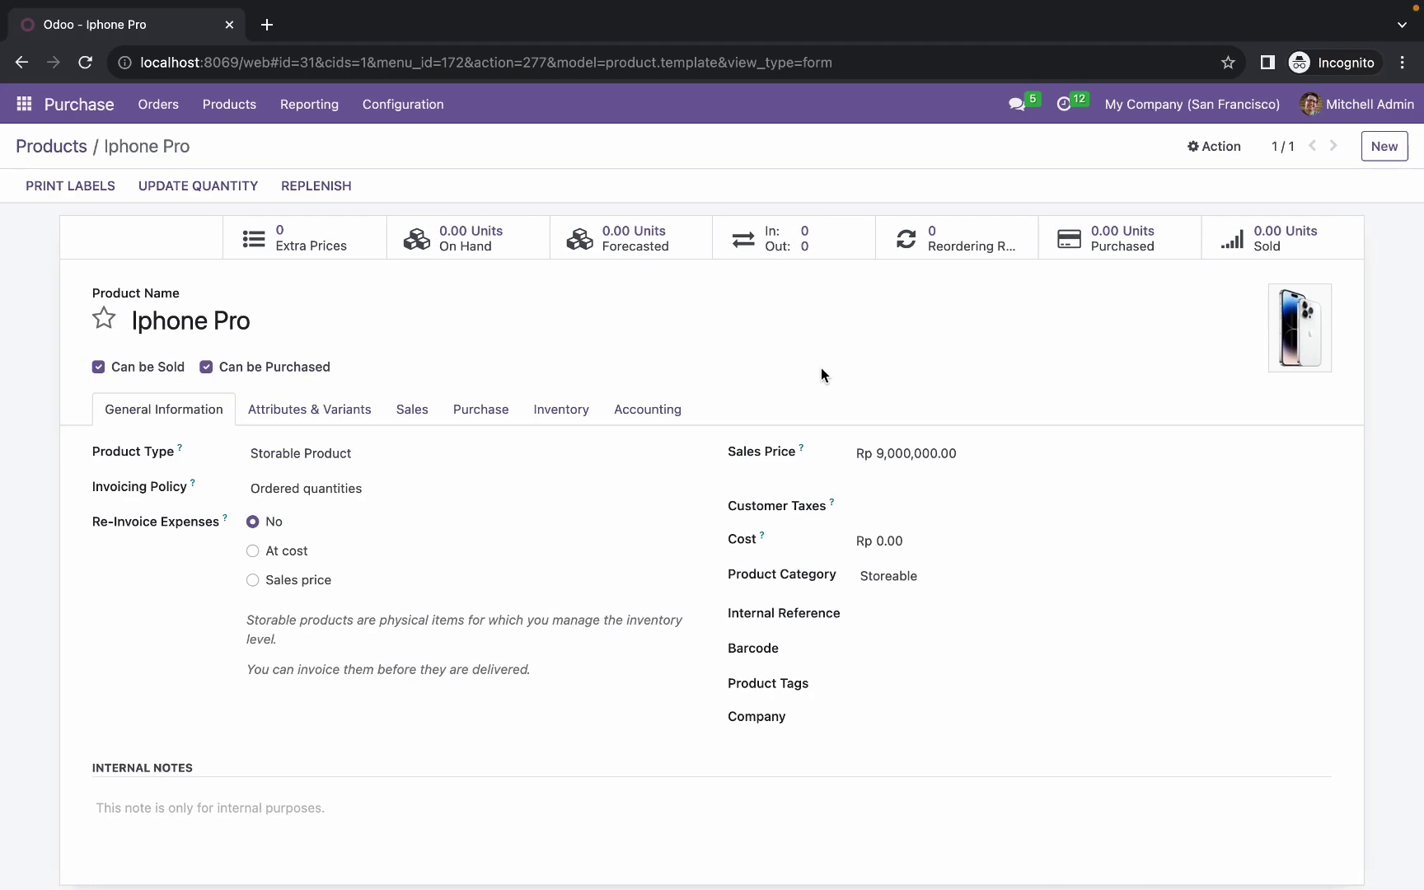
left_click(24, 104)
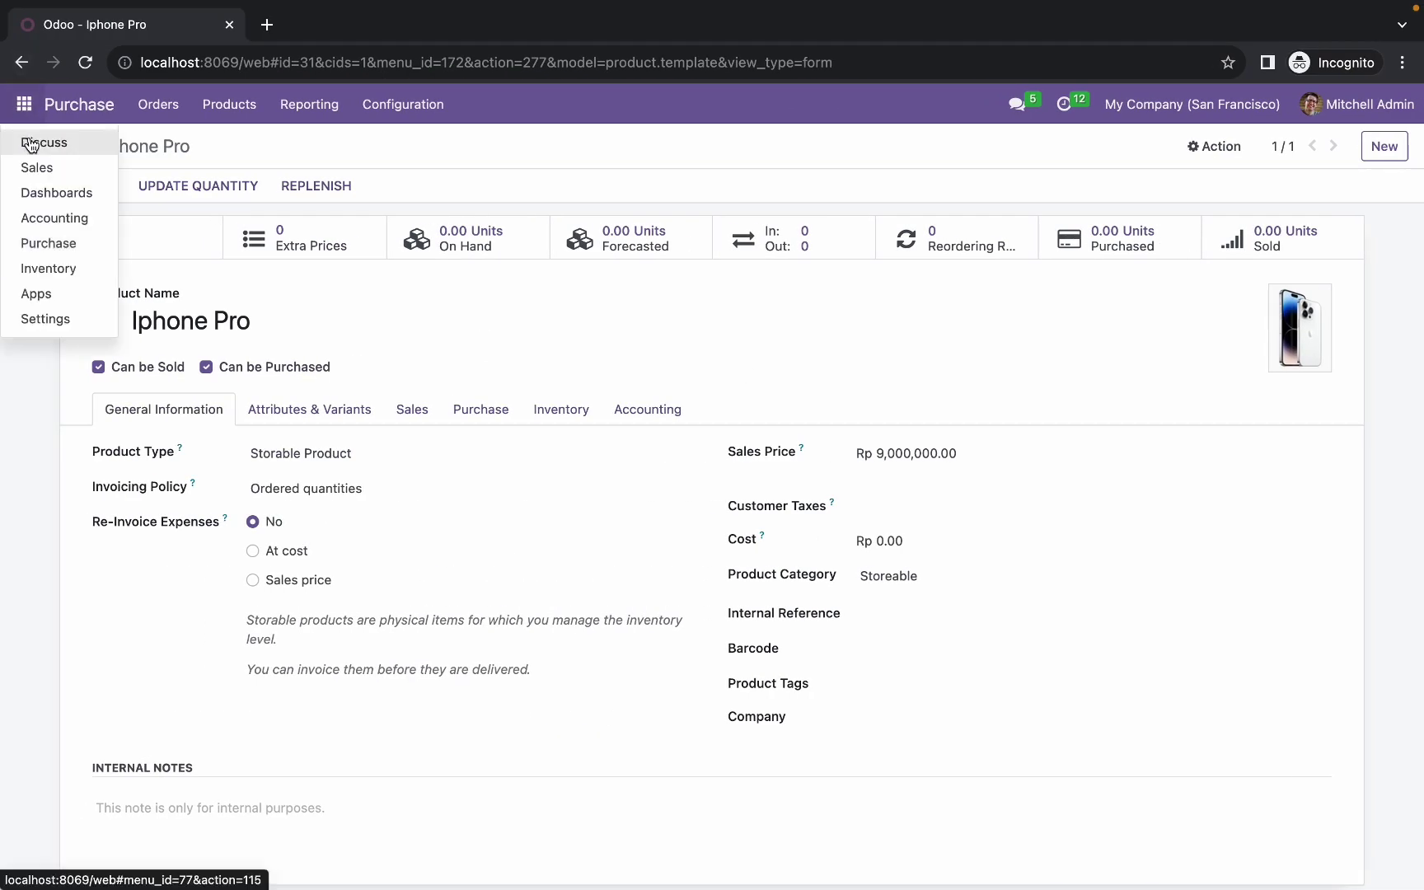
left_click(41, 222)
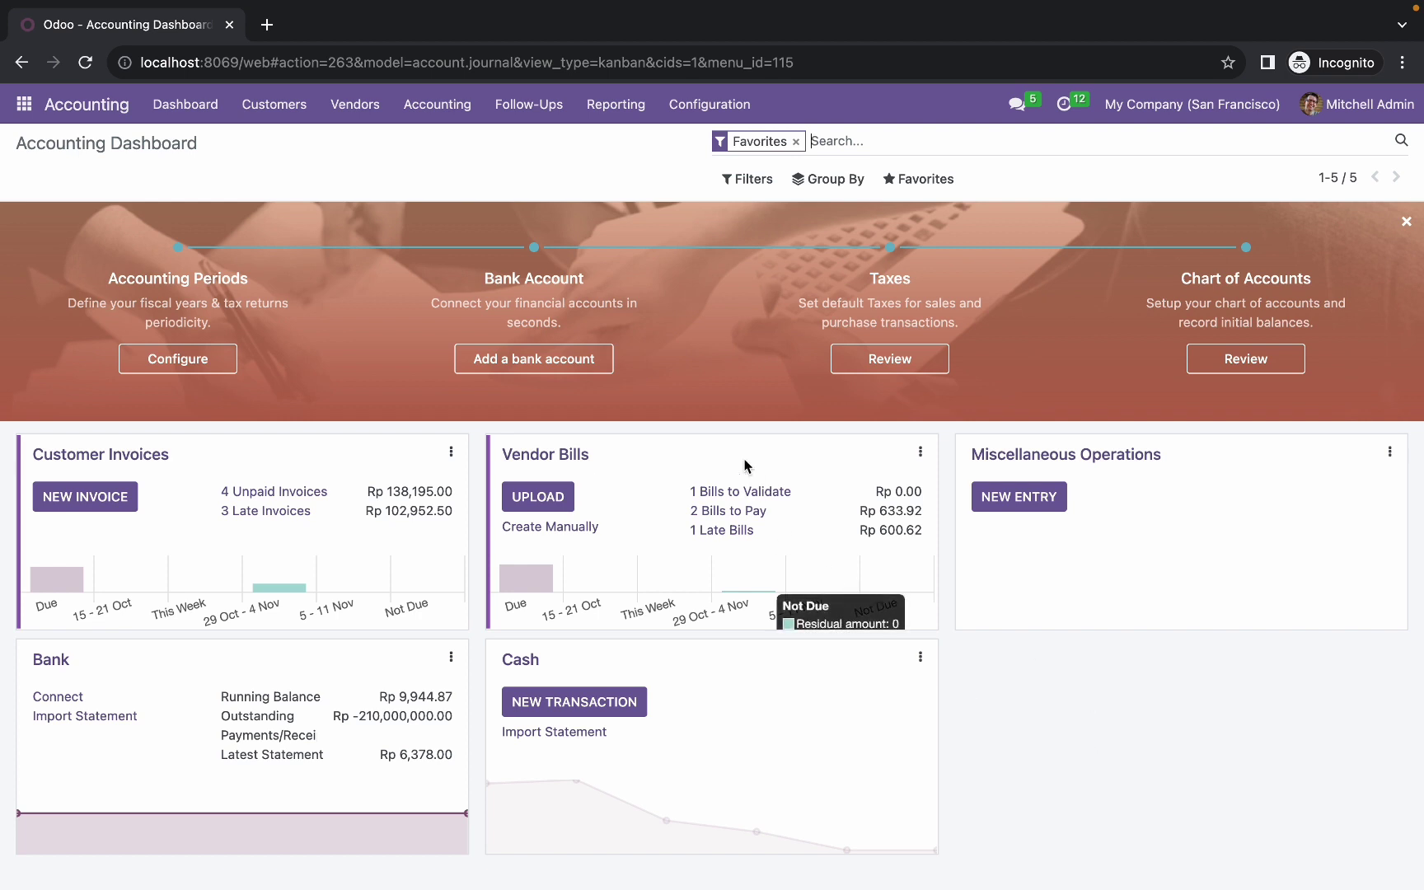
left_click(438, 107)
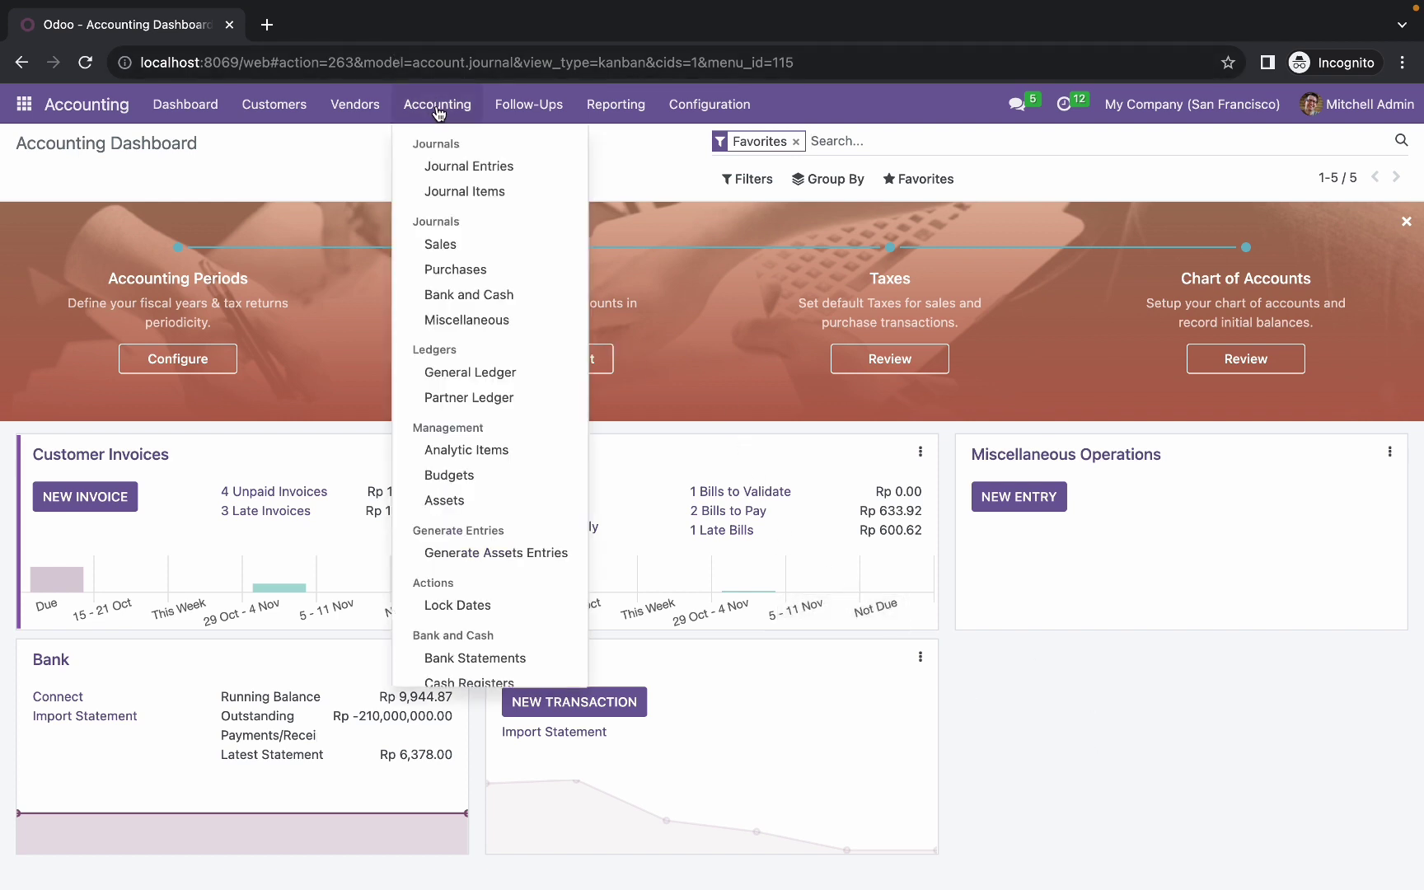
left_click(469, 172)
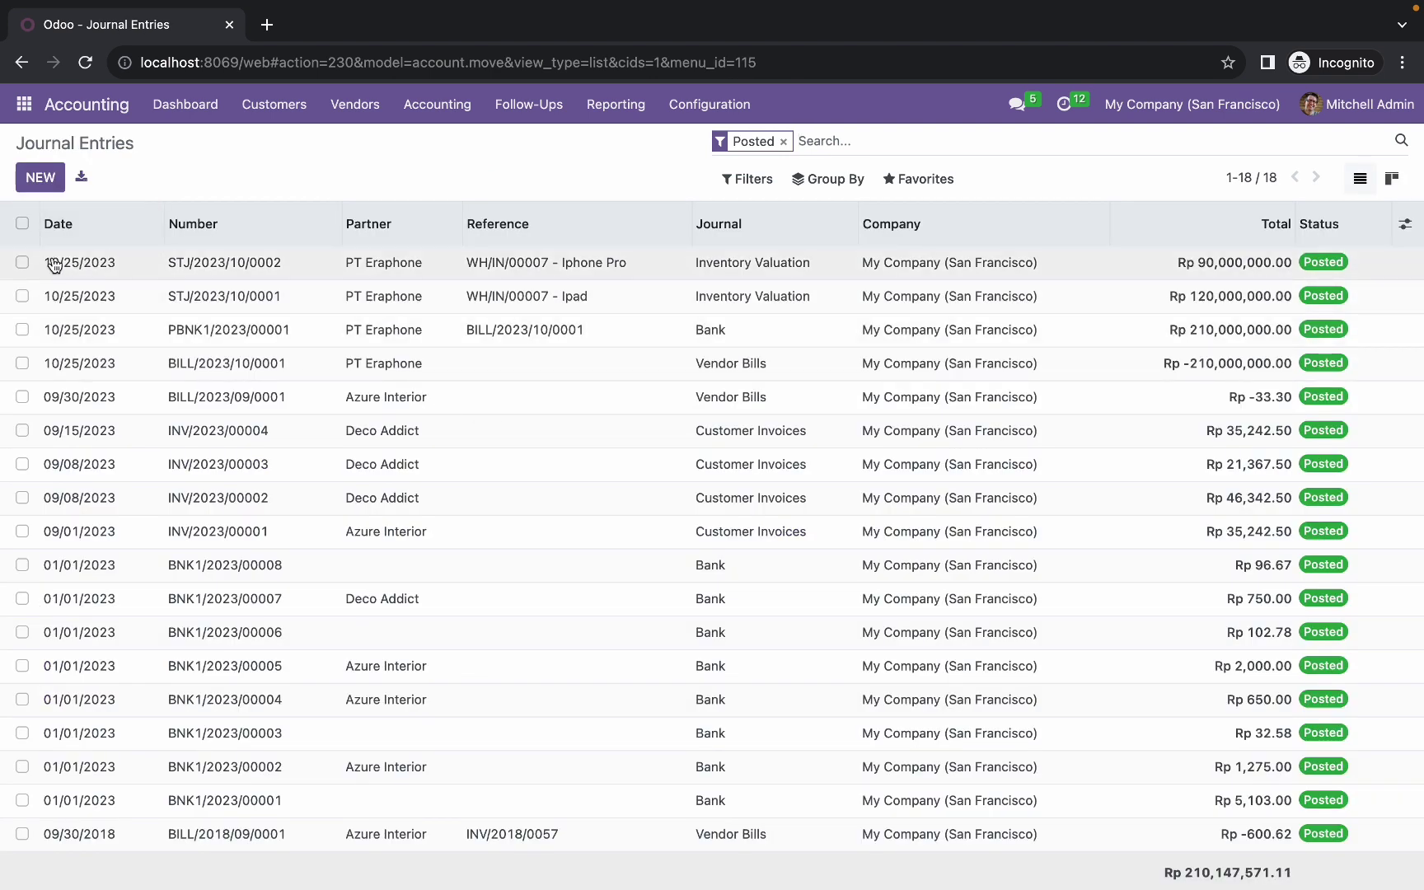
Step: Select the four PT Eraphone journal entries dated 10/25/2023 and open the inventory valuation entry for Iphone Pro
left_click(22, 262)
left_click(22, 296)
left_click(23, 330)
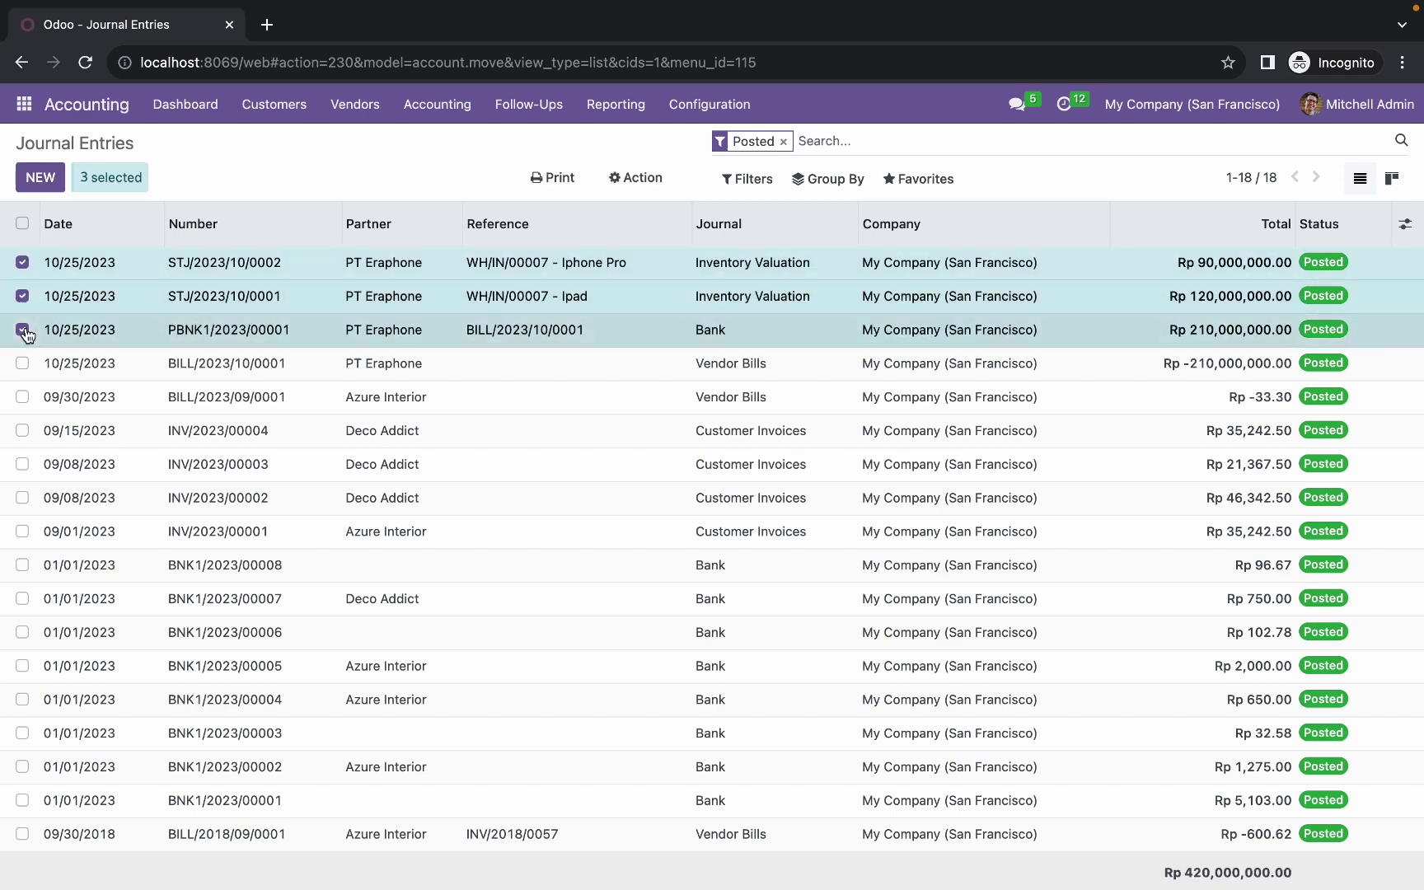
left_click(22, 362)
scroll(229, 525, "down", 1)
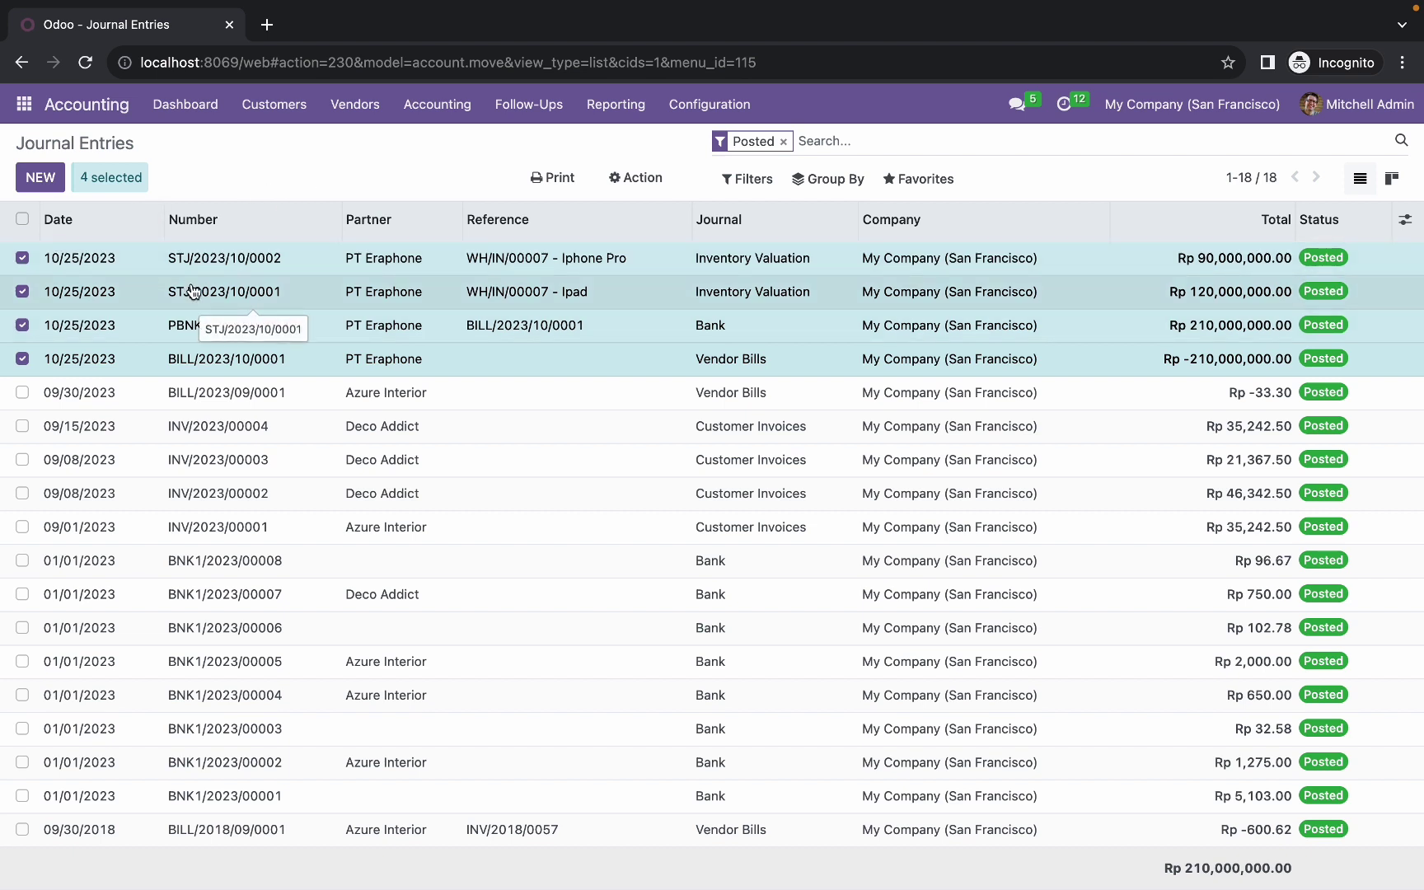
left_click(234, 260)
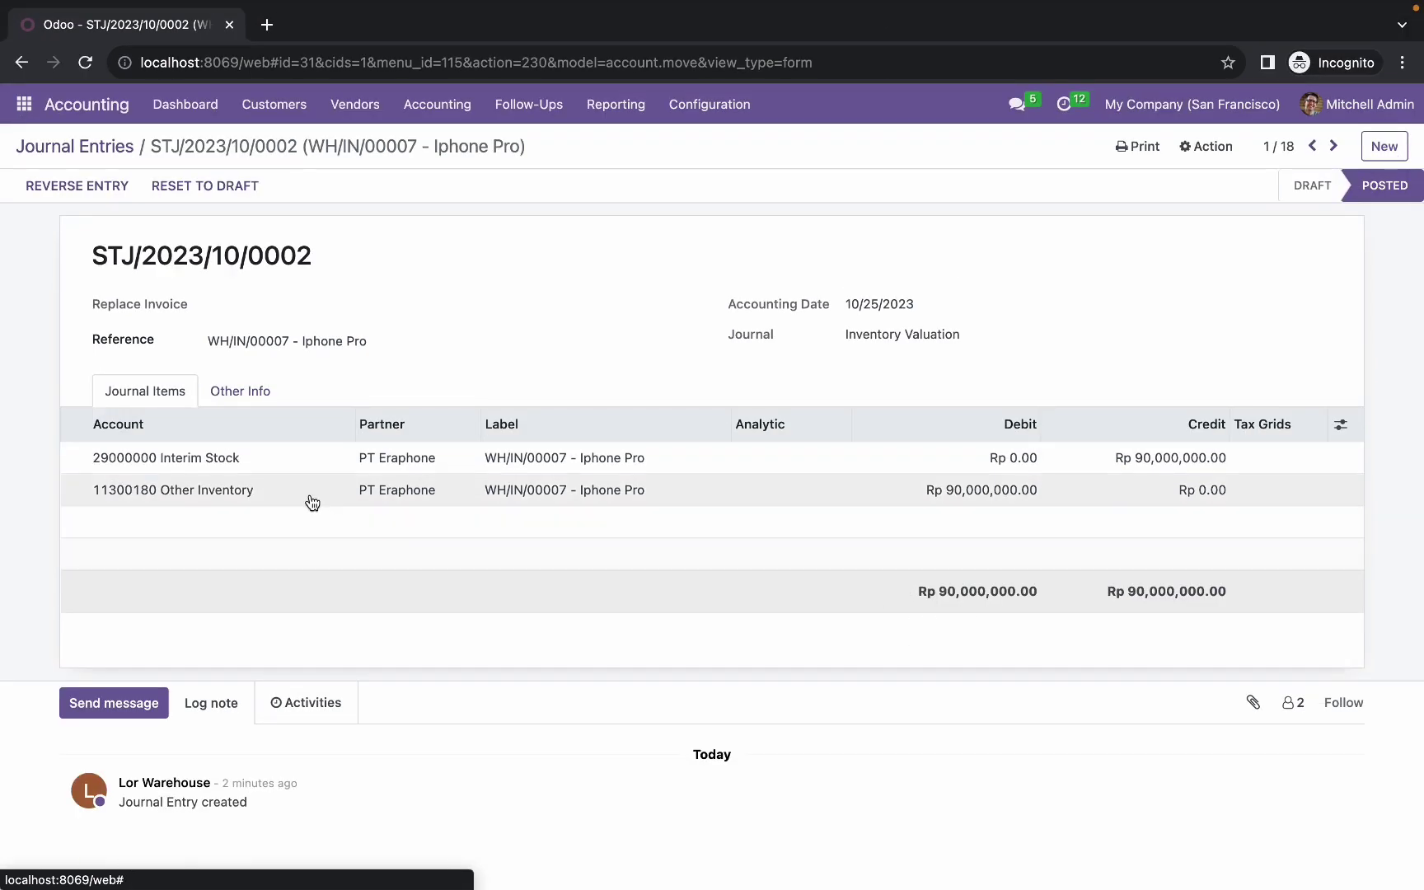
Step: Open PT Eraphone's other journal entries in turn: the Ipad inventory valuation, the bank payment and the vendor bill
key("super+bracketleft")
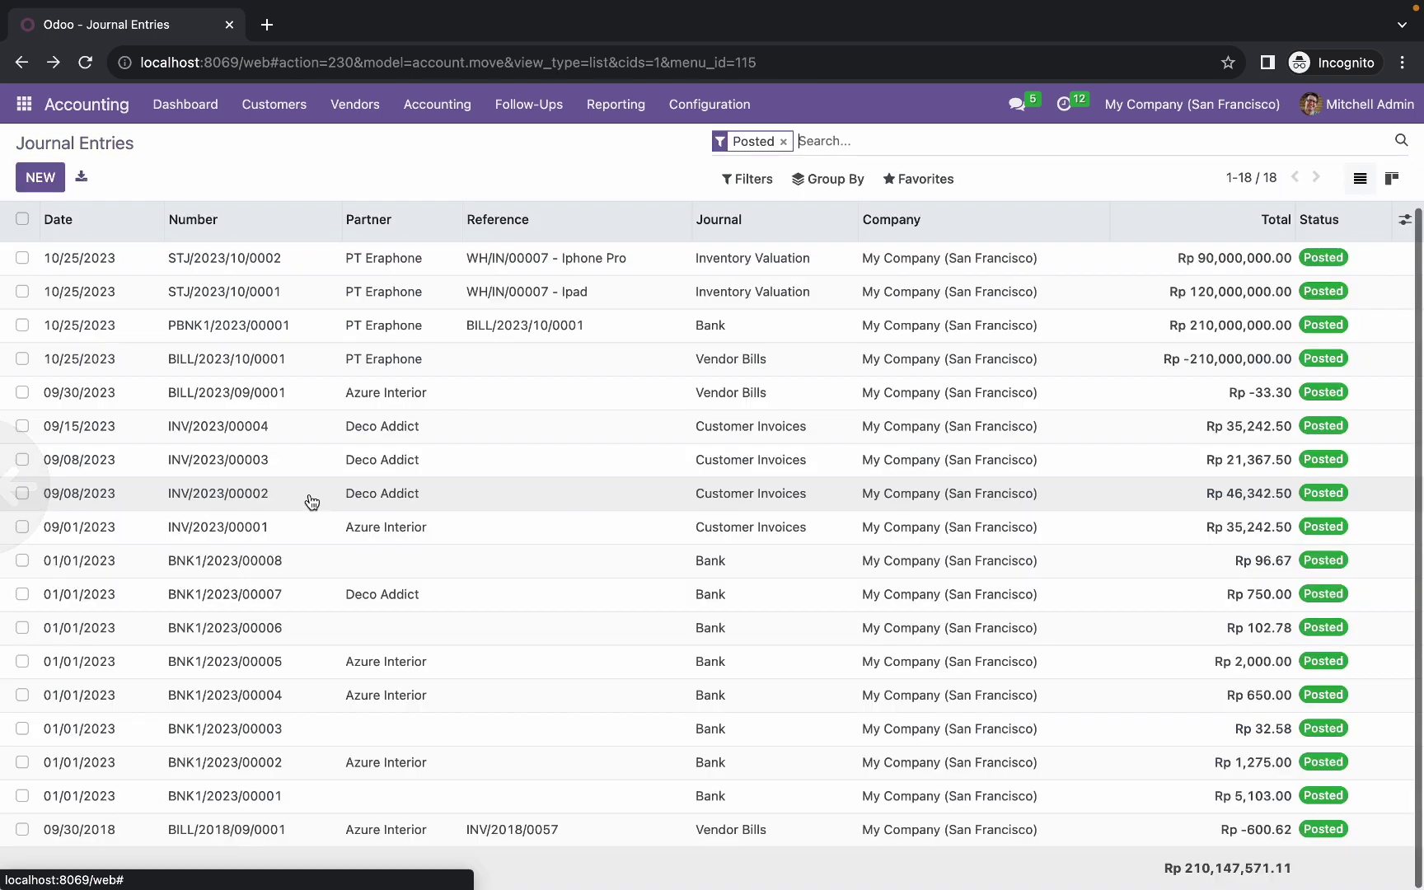
left_click(393, 294)
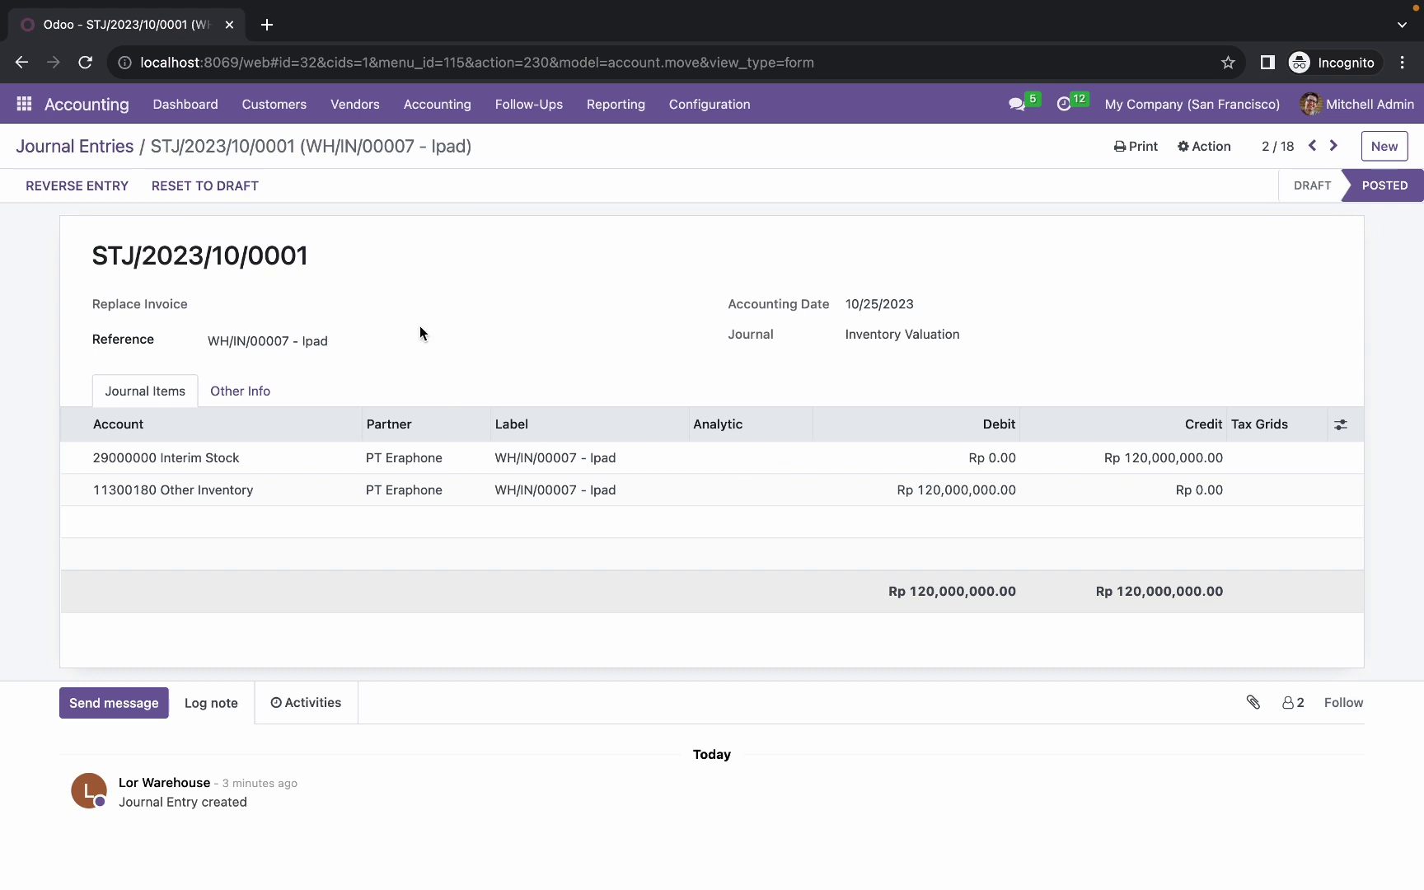
scroll(145, 466, "left", 5)
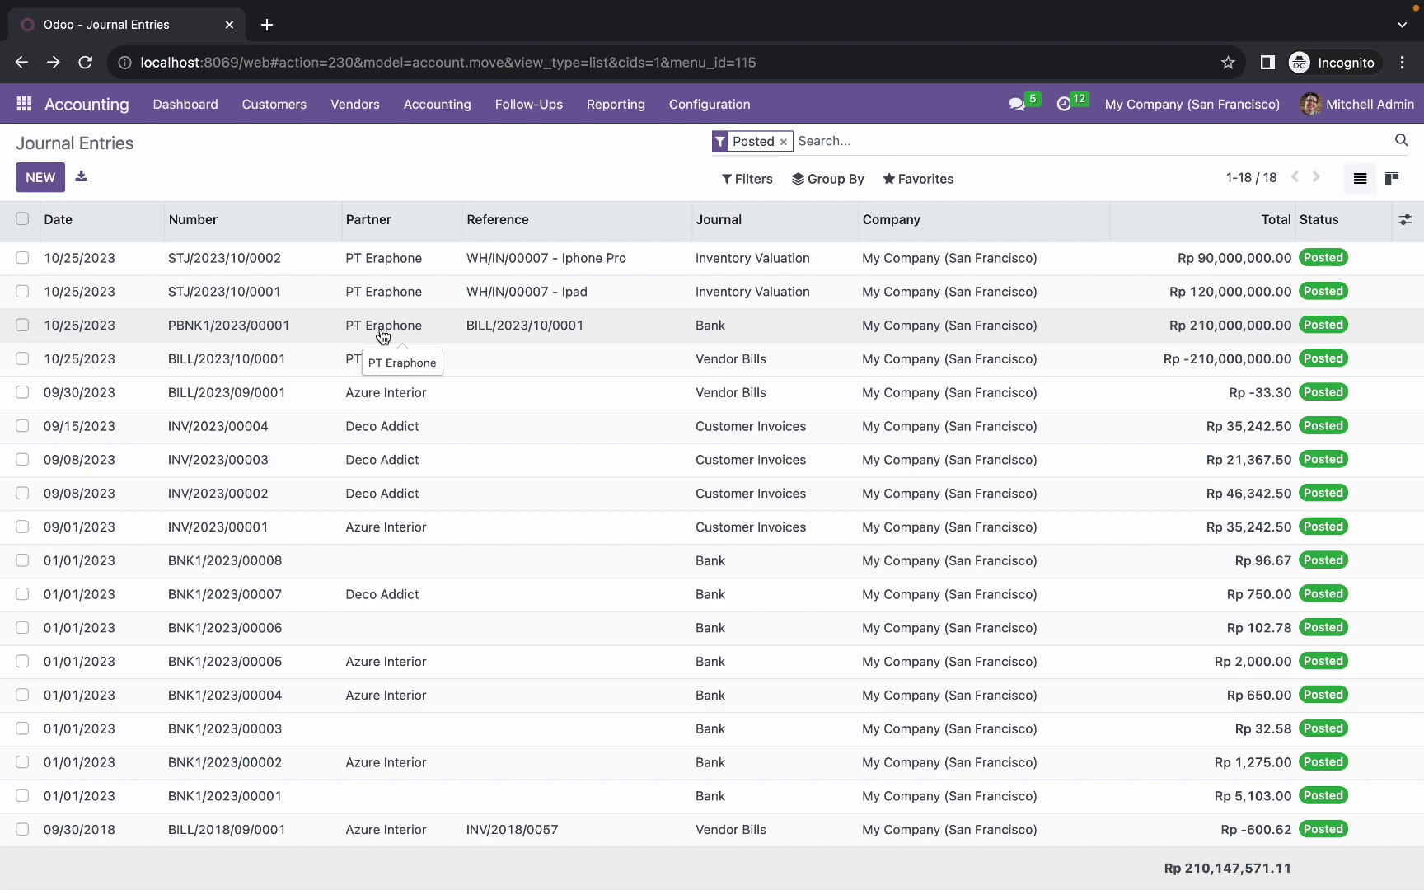
left_click(336, 326)
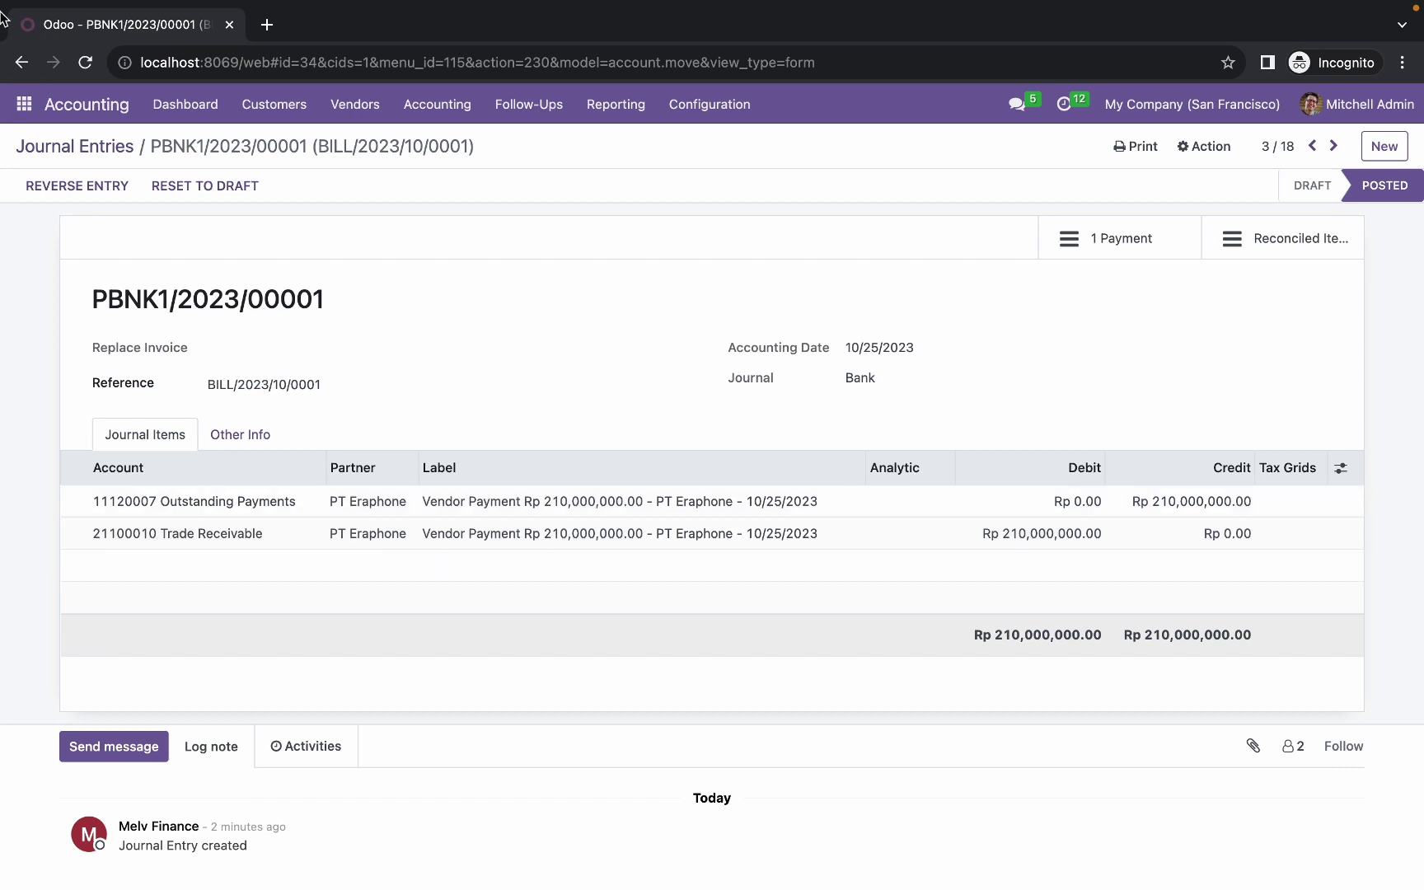
left_click(22, 61)
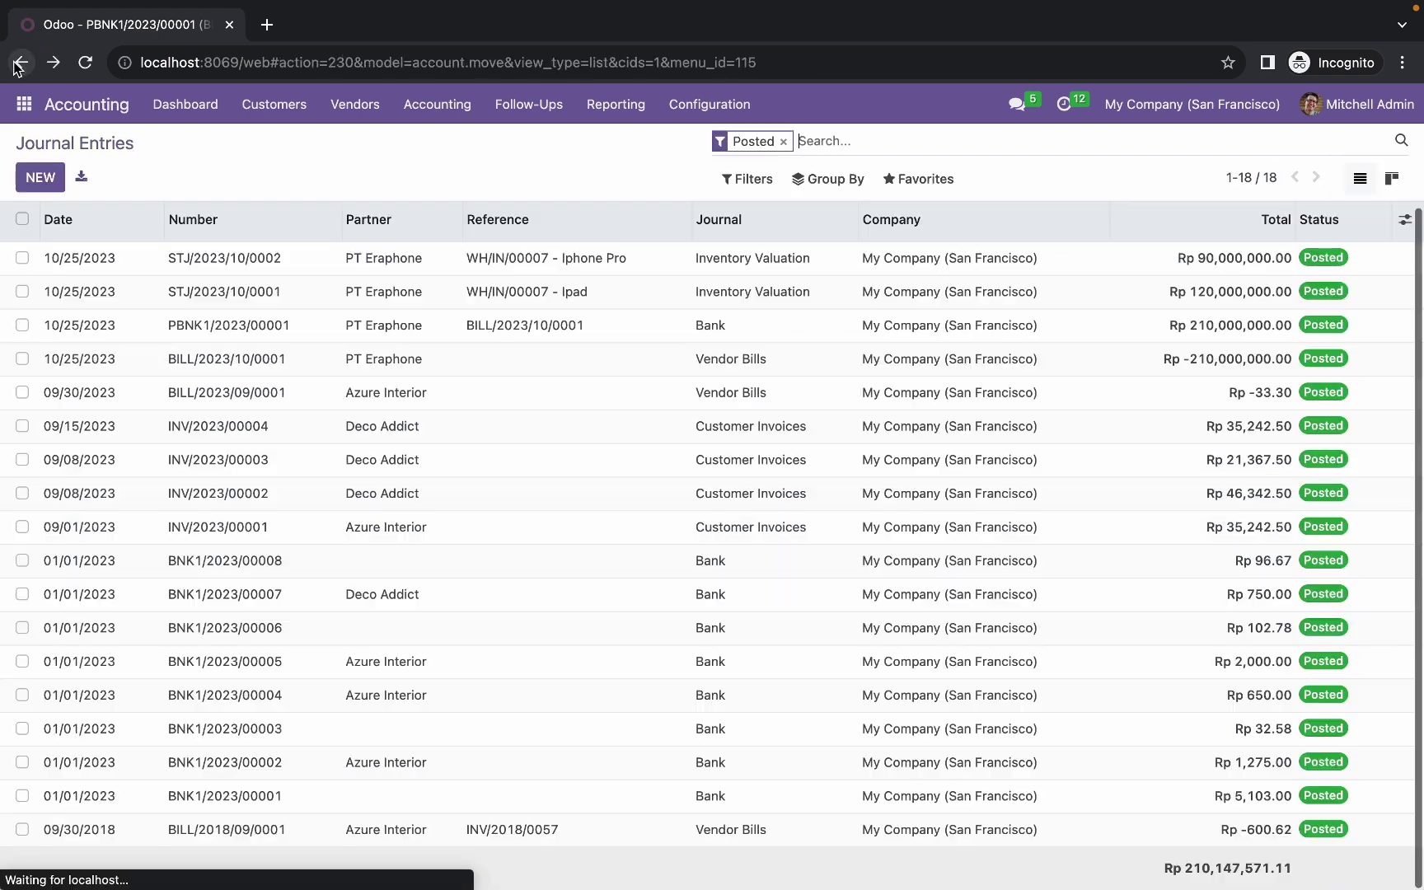
left_click(409, 363)
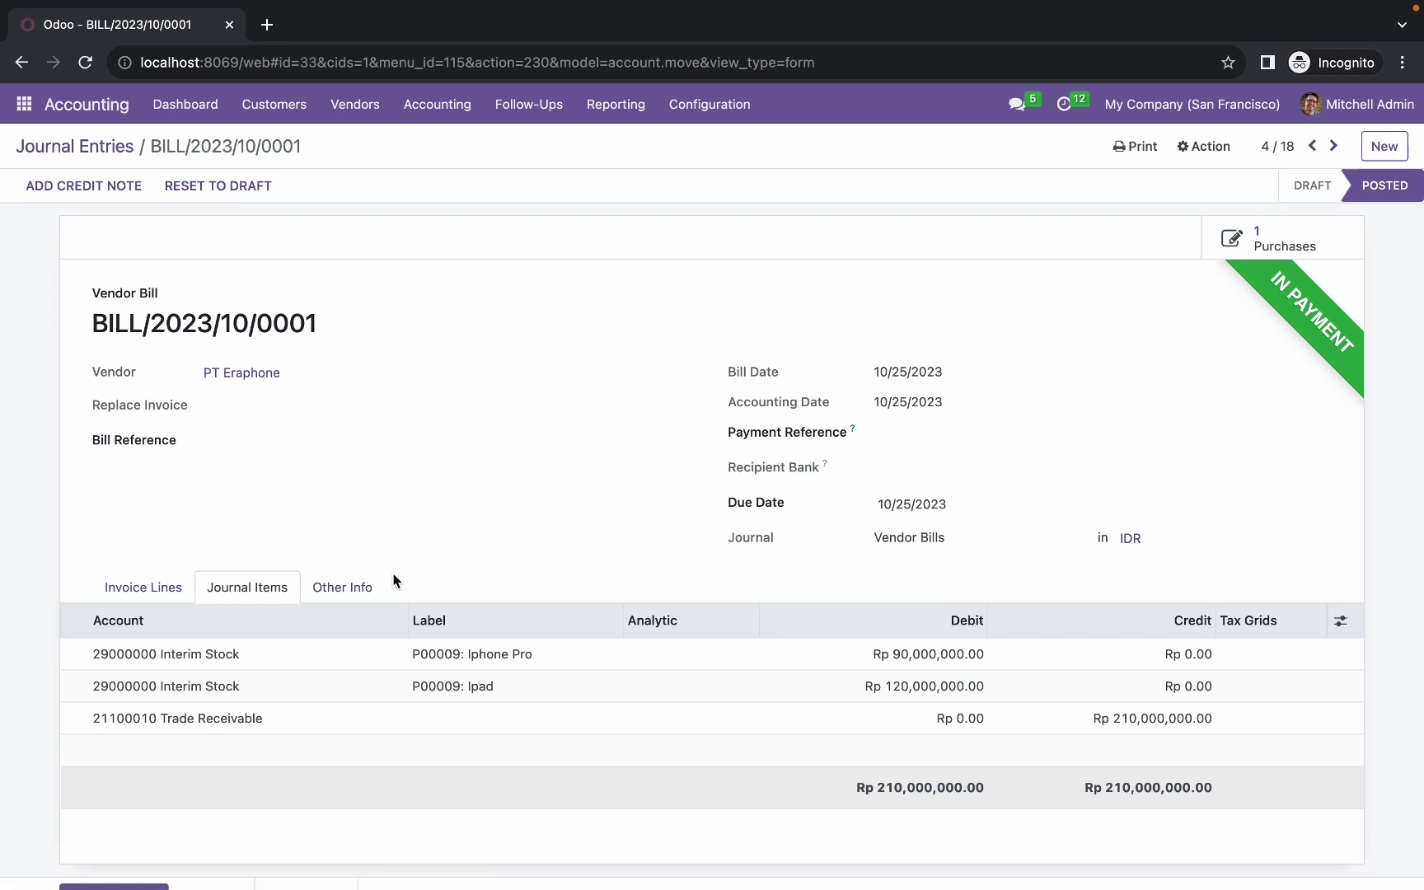
scroll(524, 595, "down", 1)
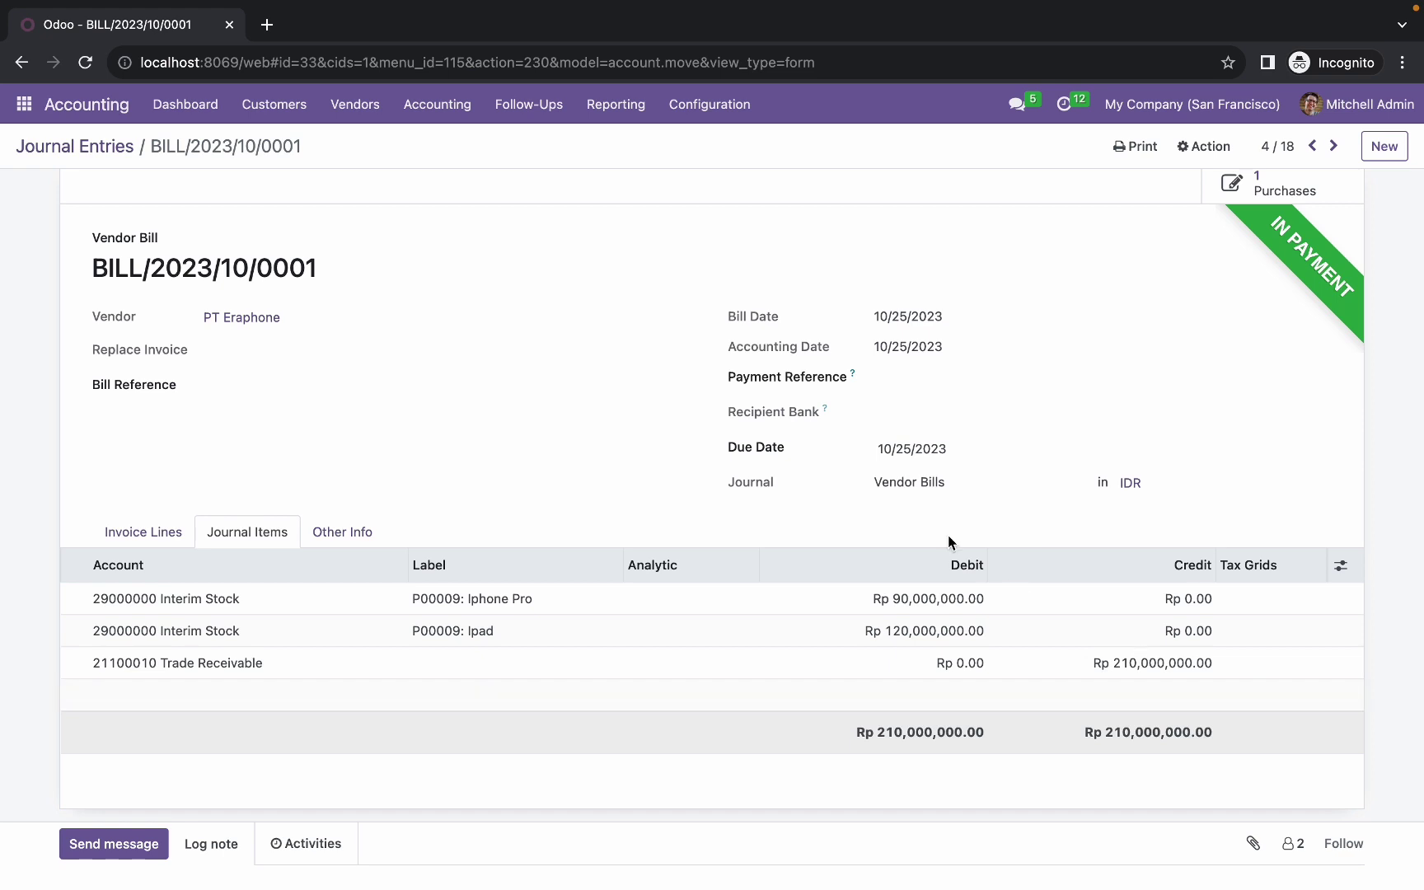
Step: Open PT Eraphone's bill from the vendor bills and view its journal items
left_click(360, 104)
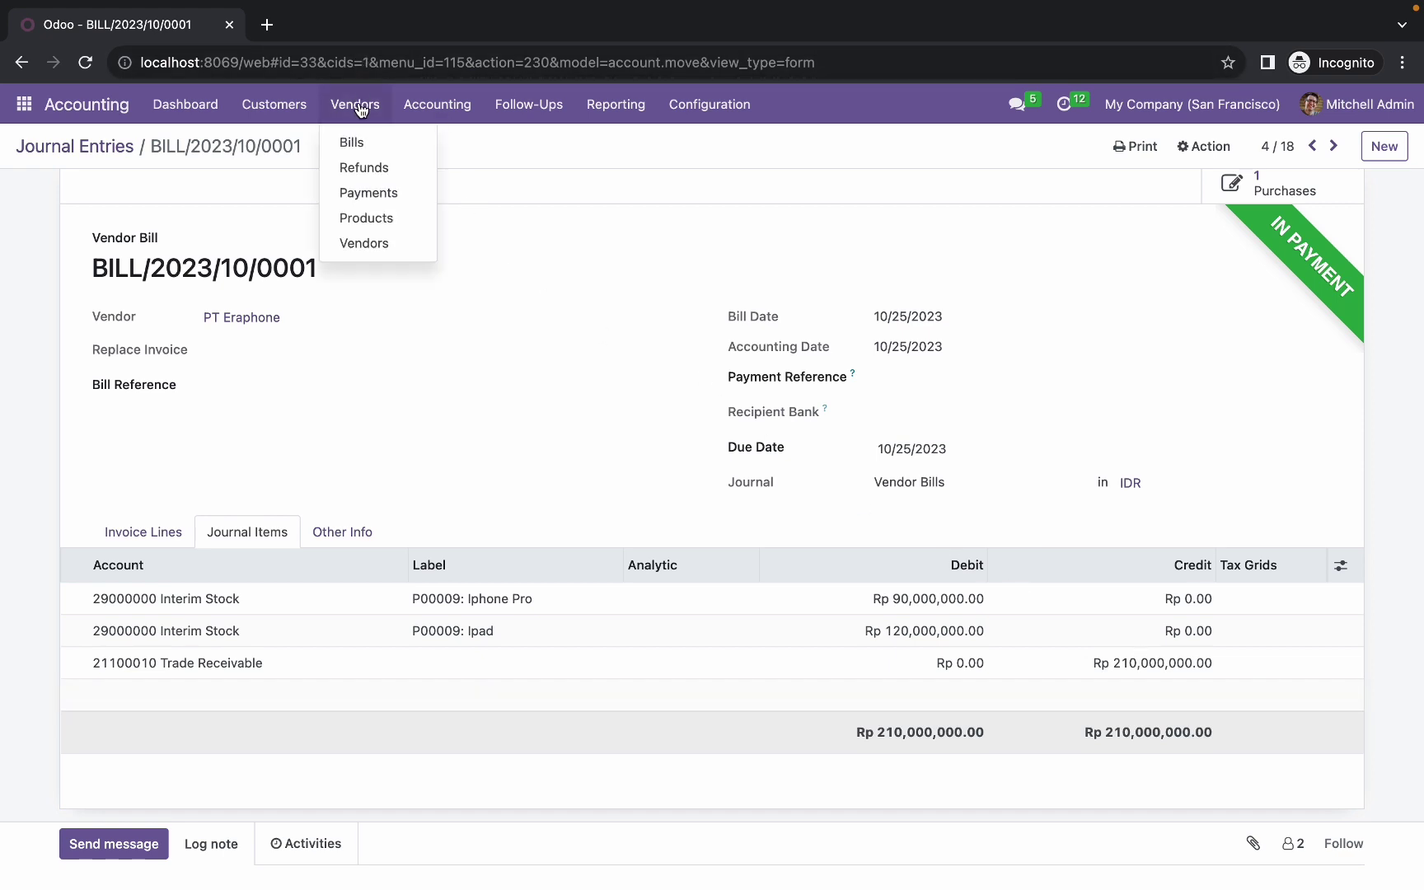
left_click(356, 140)
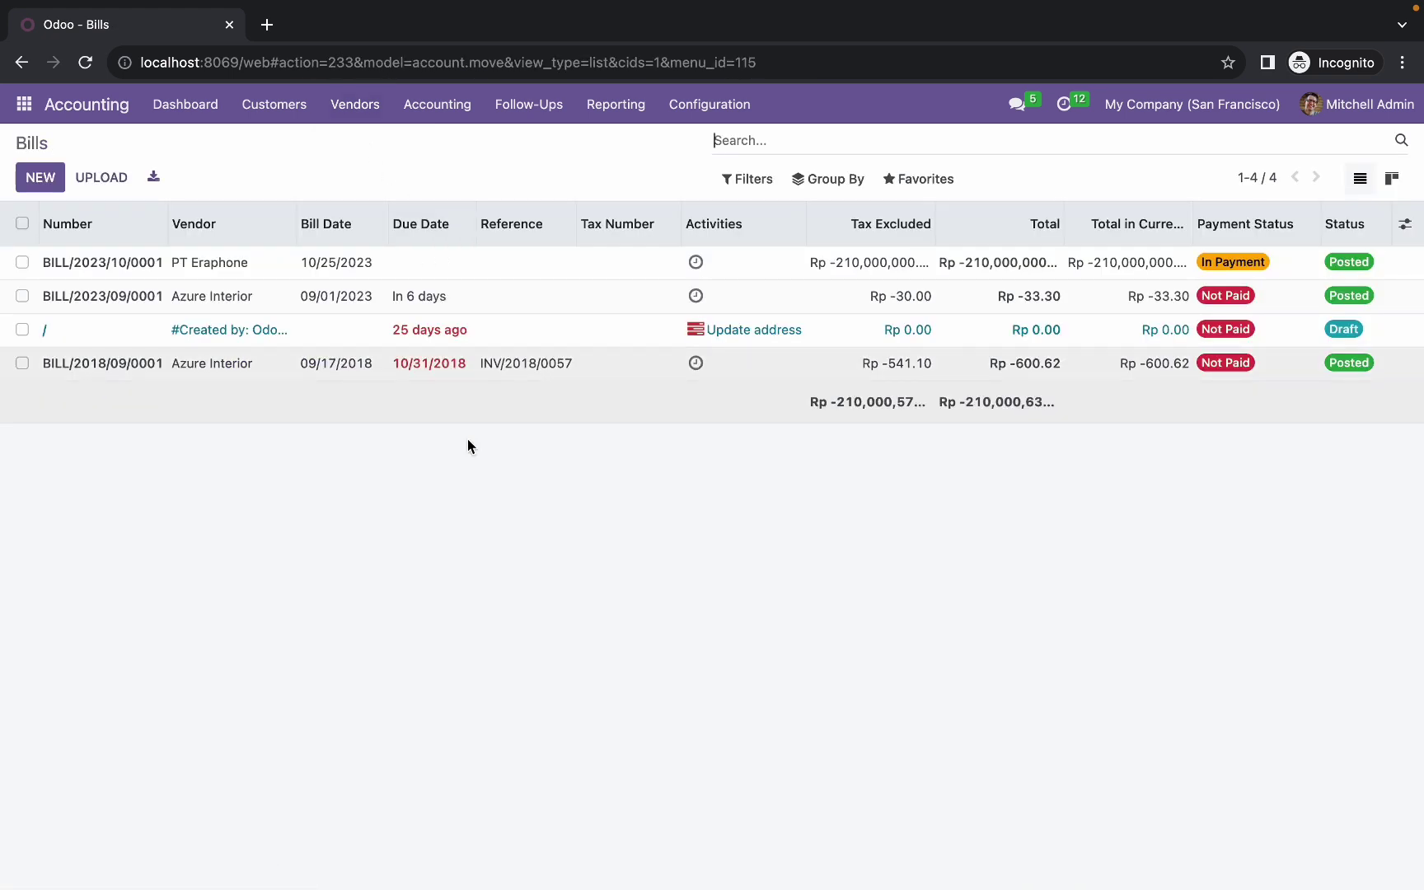
left_click(206, 264)
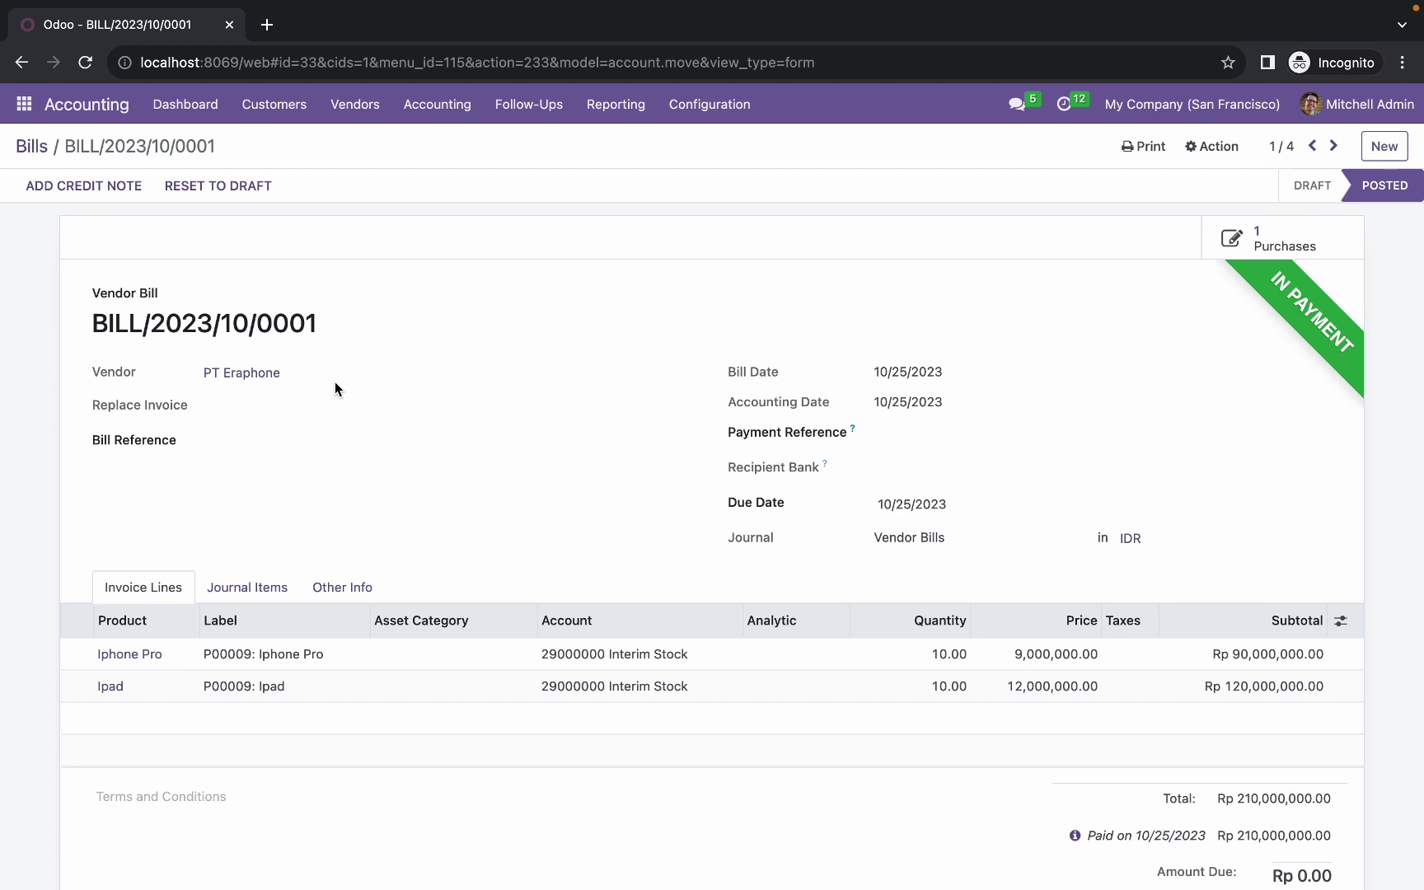
left_click(234, 590)
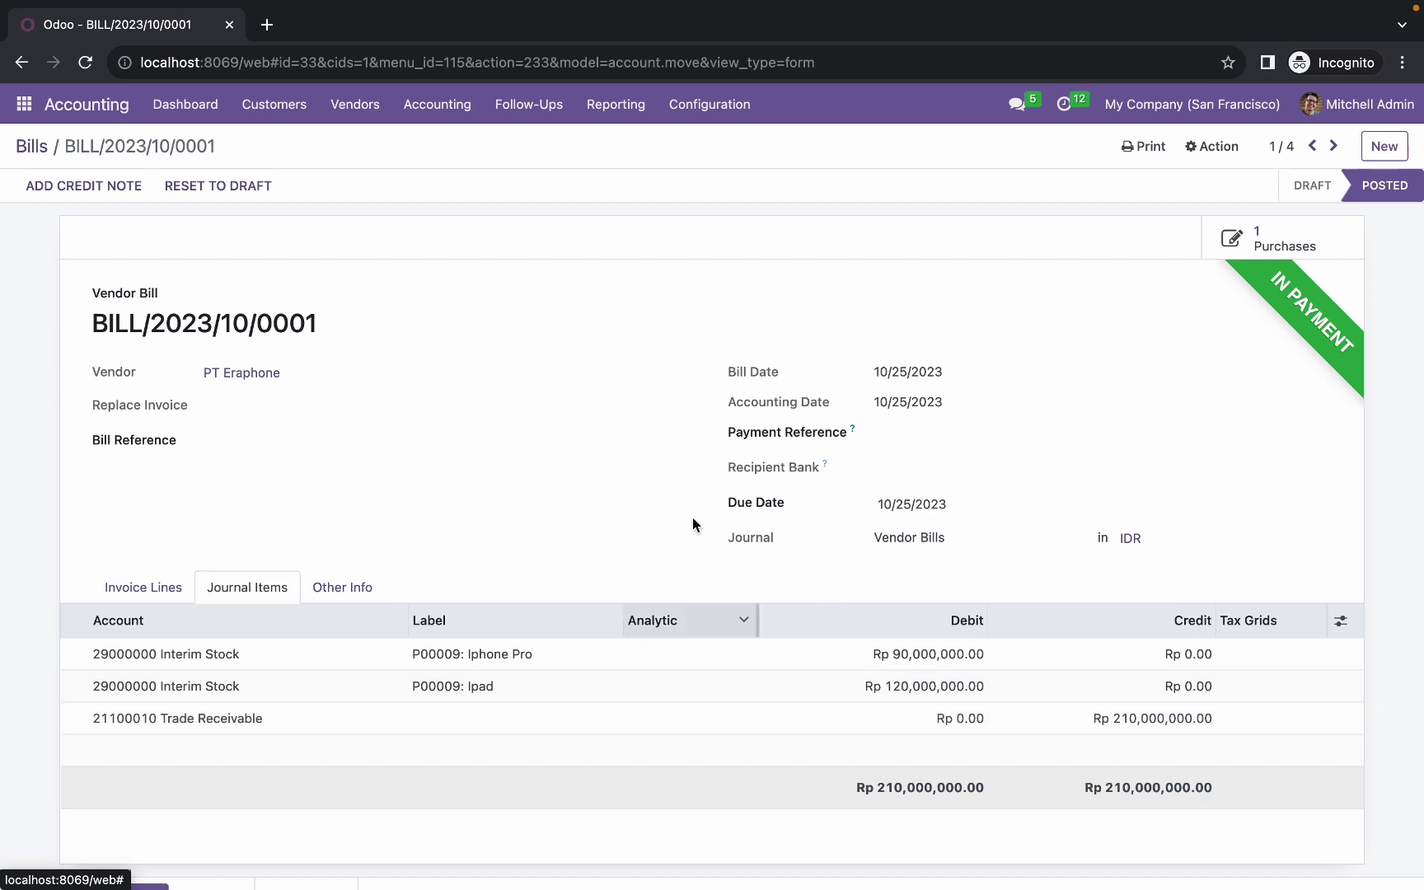
Step: View the Purchases journal, and search the Bank and Cash journal for pt eraphone
left_click(450, 104)
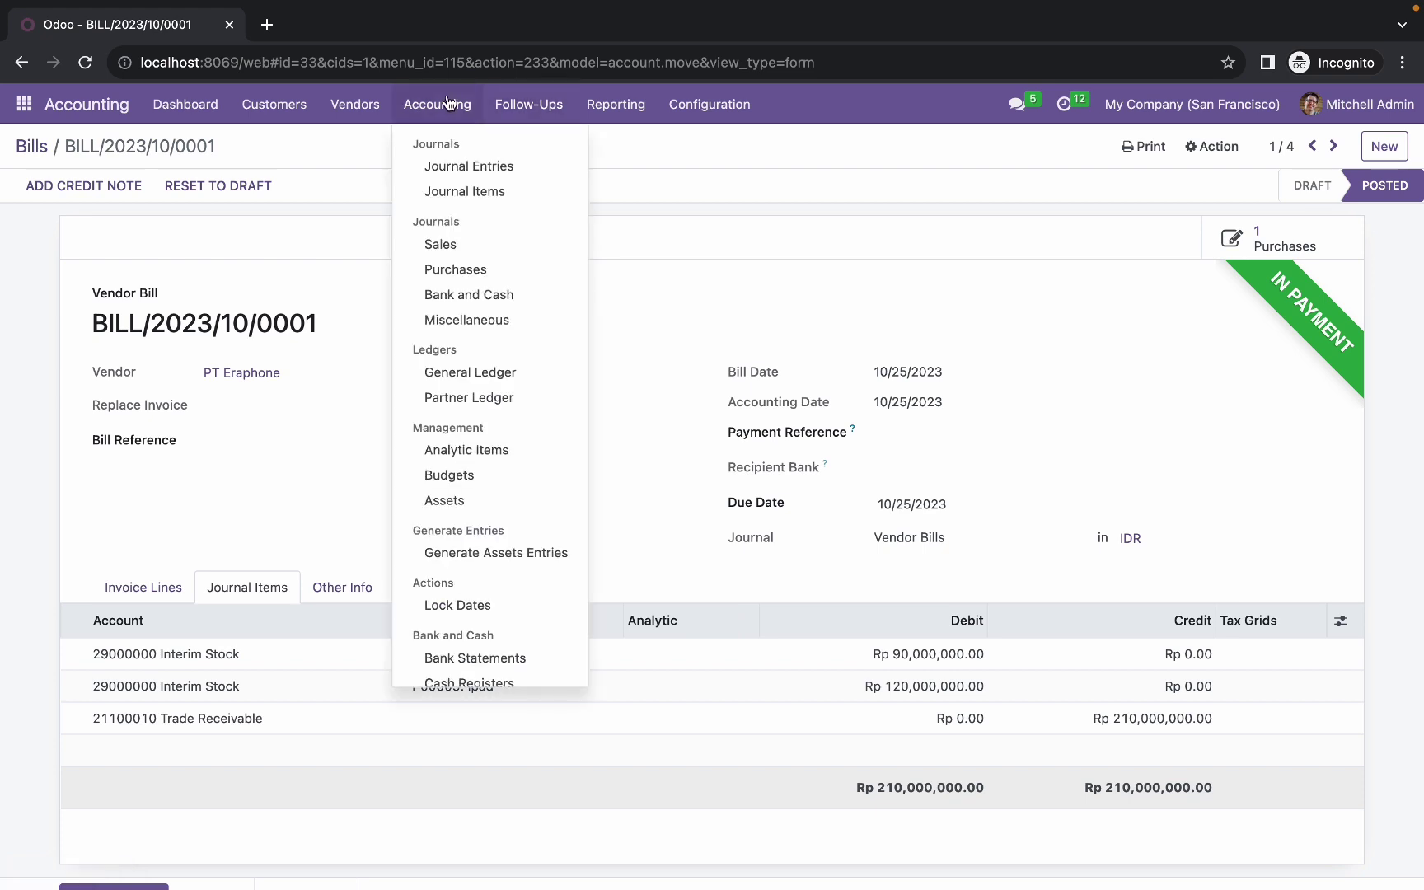
left_click(458, 270)
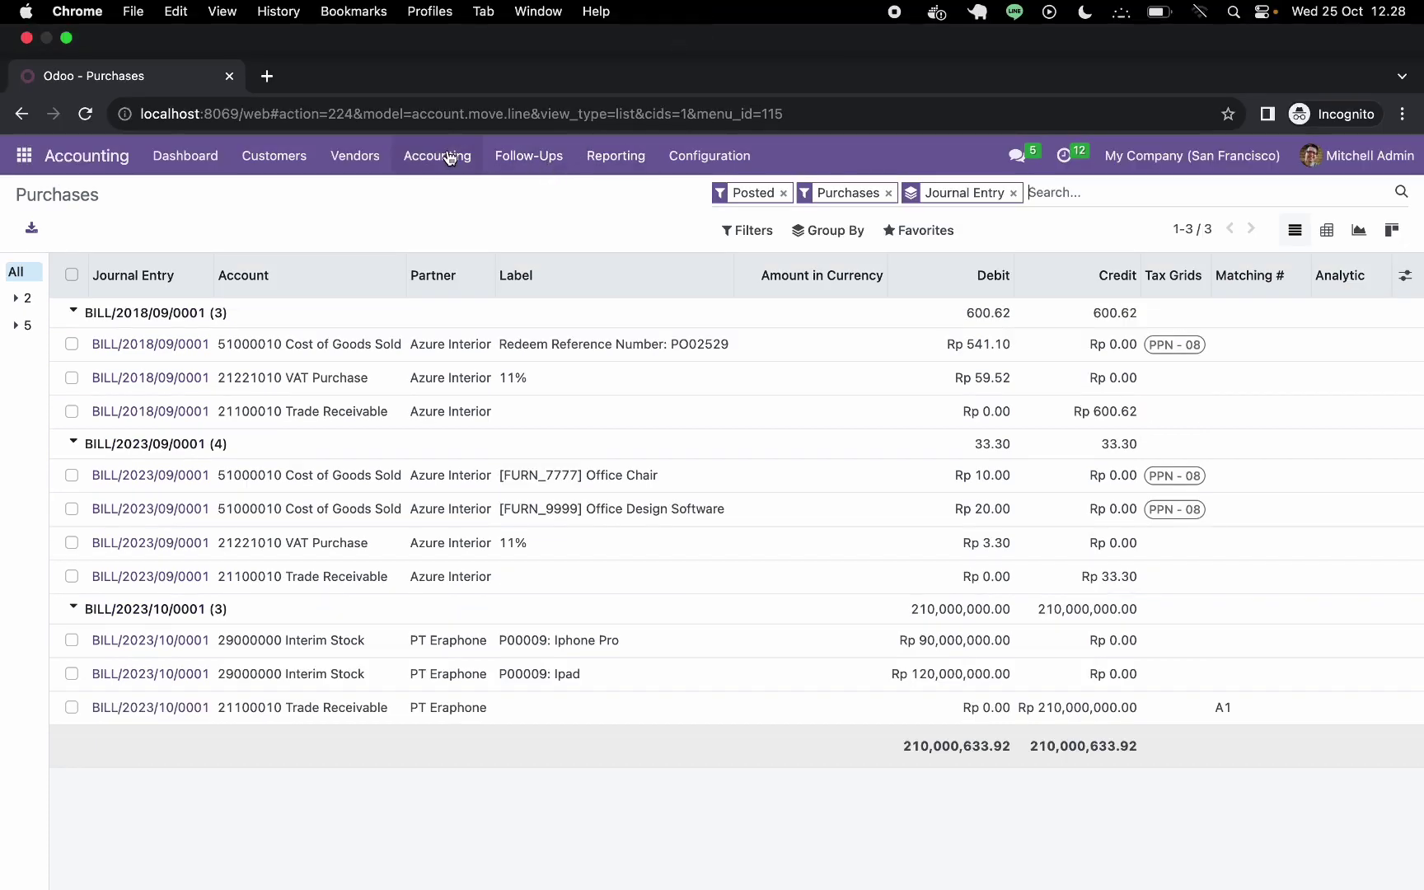
left_click(446, 157)
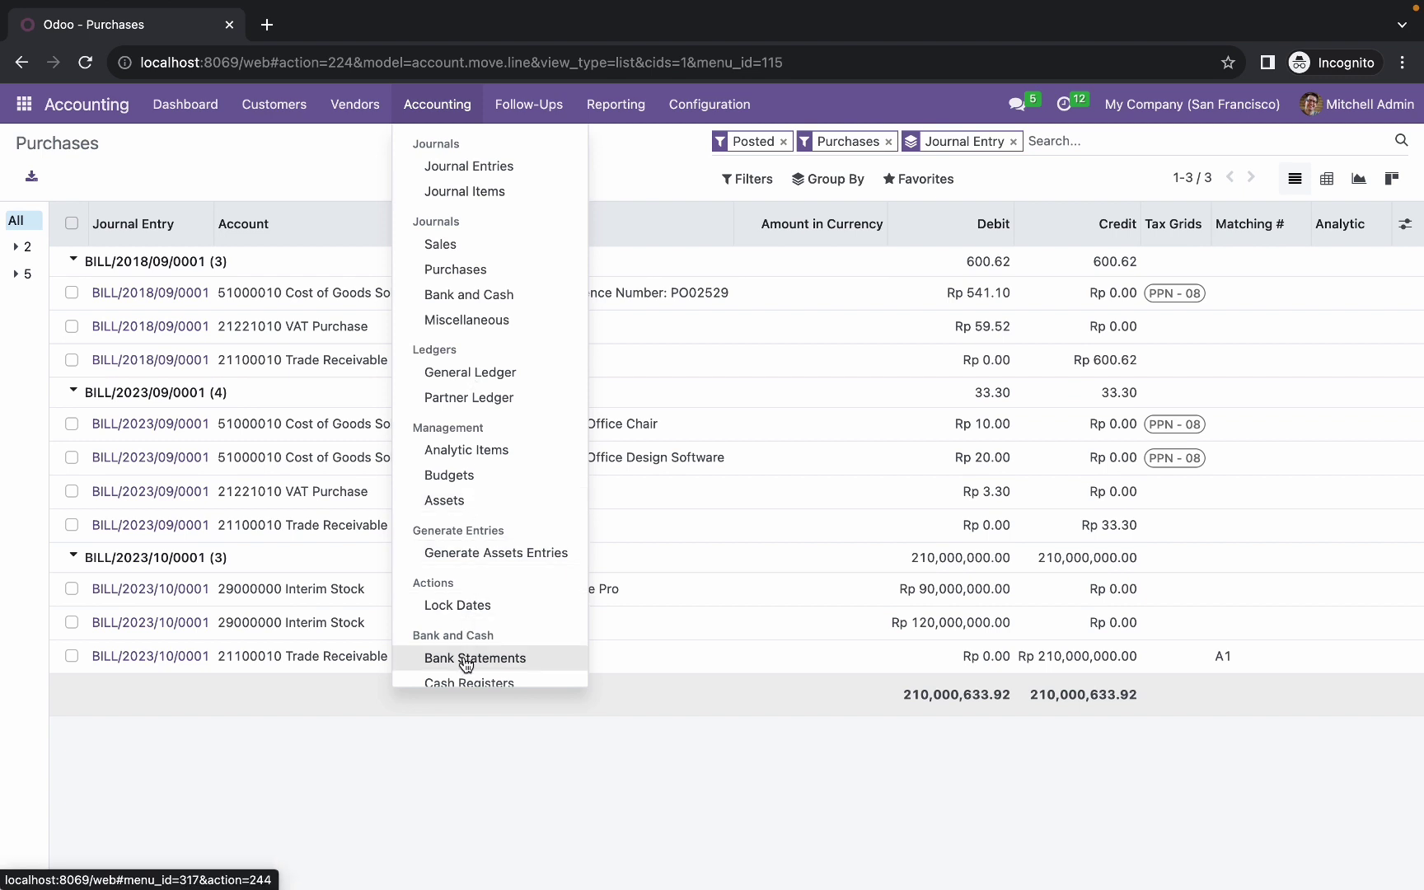
left_click(458, 294)
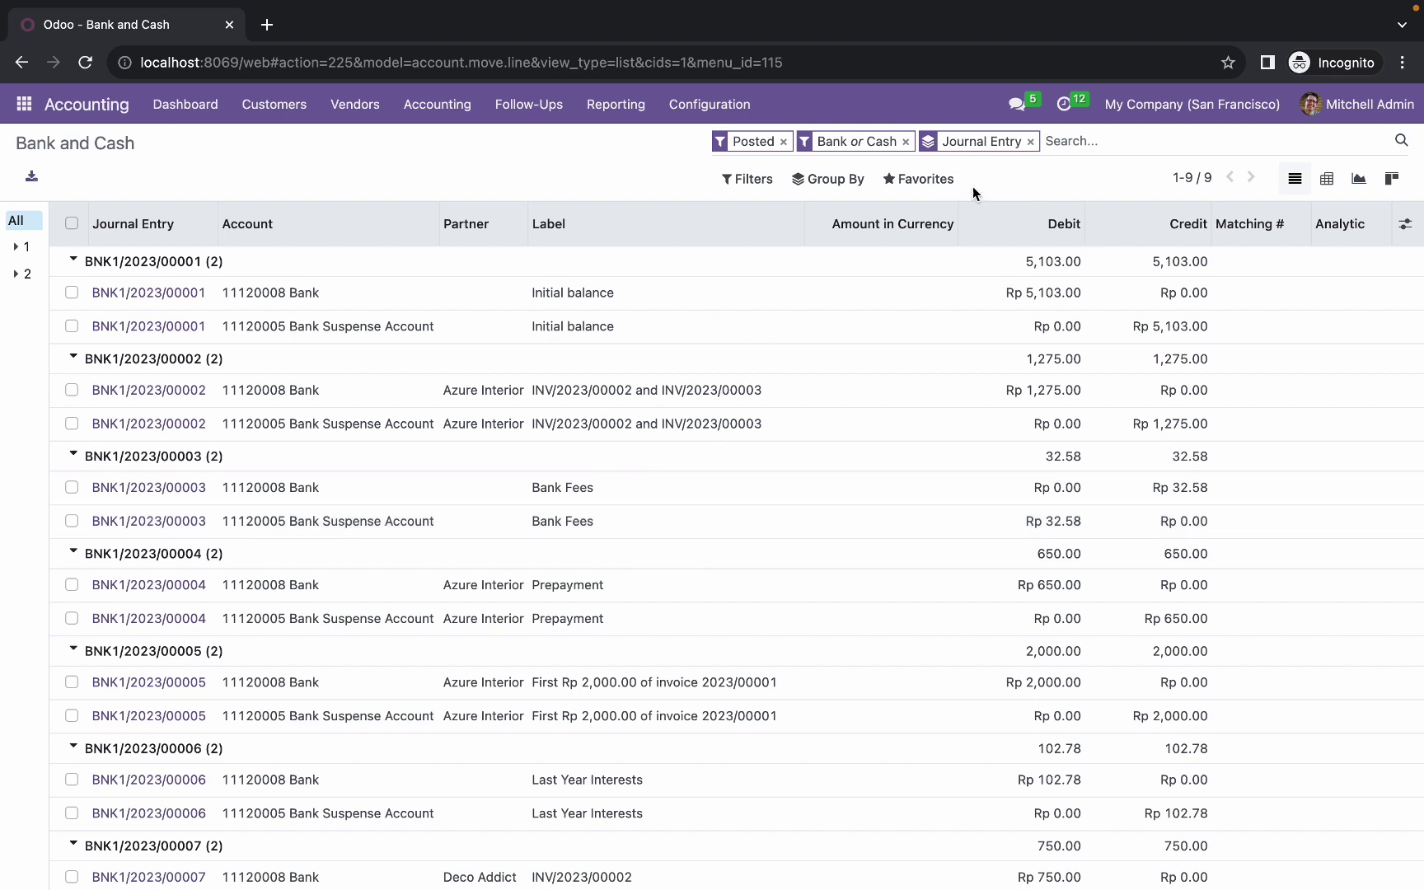
type("pt er")
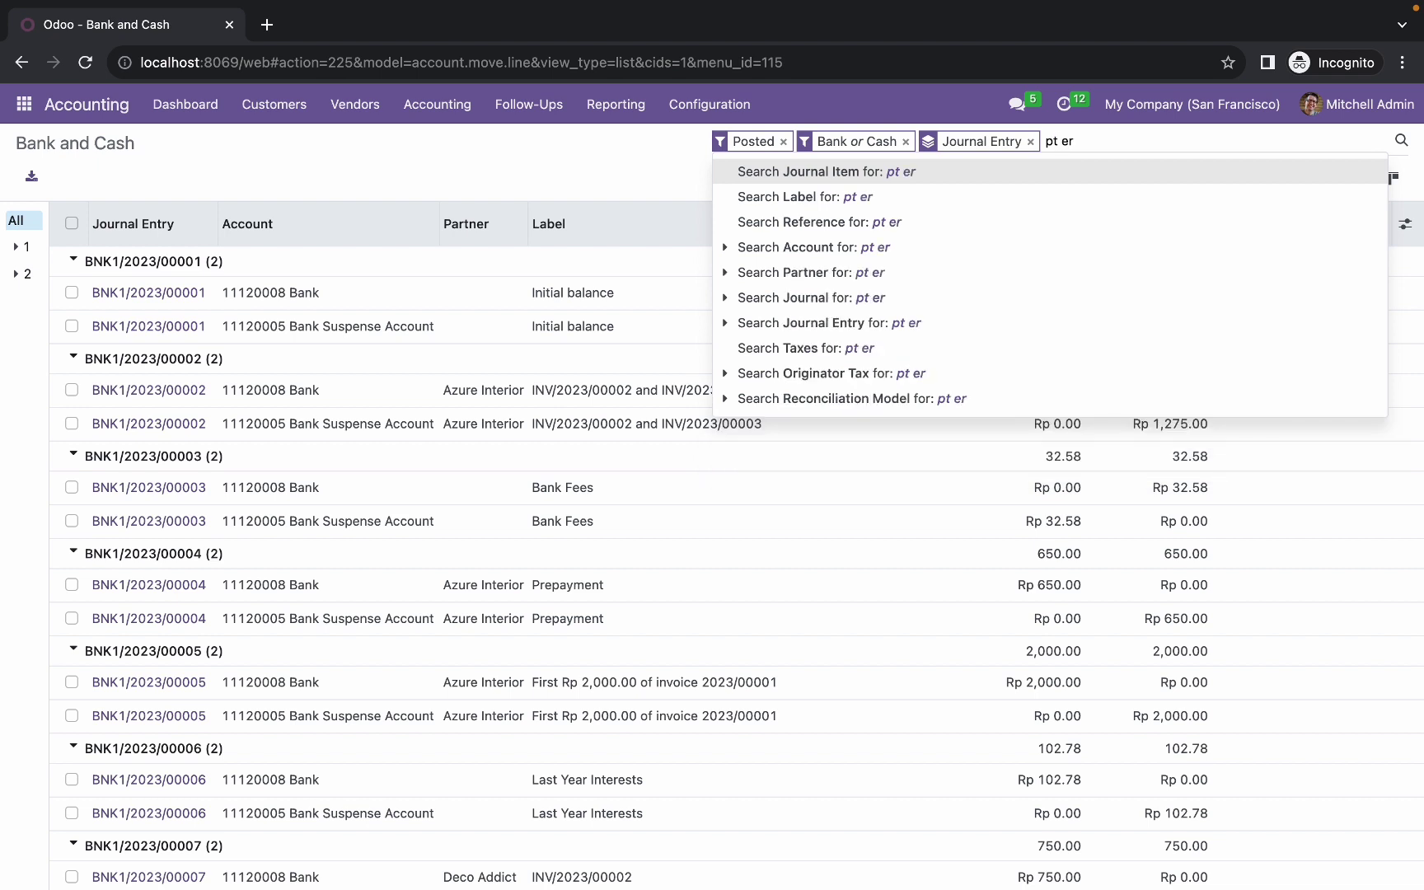
type("aphone")
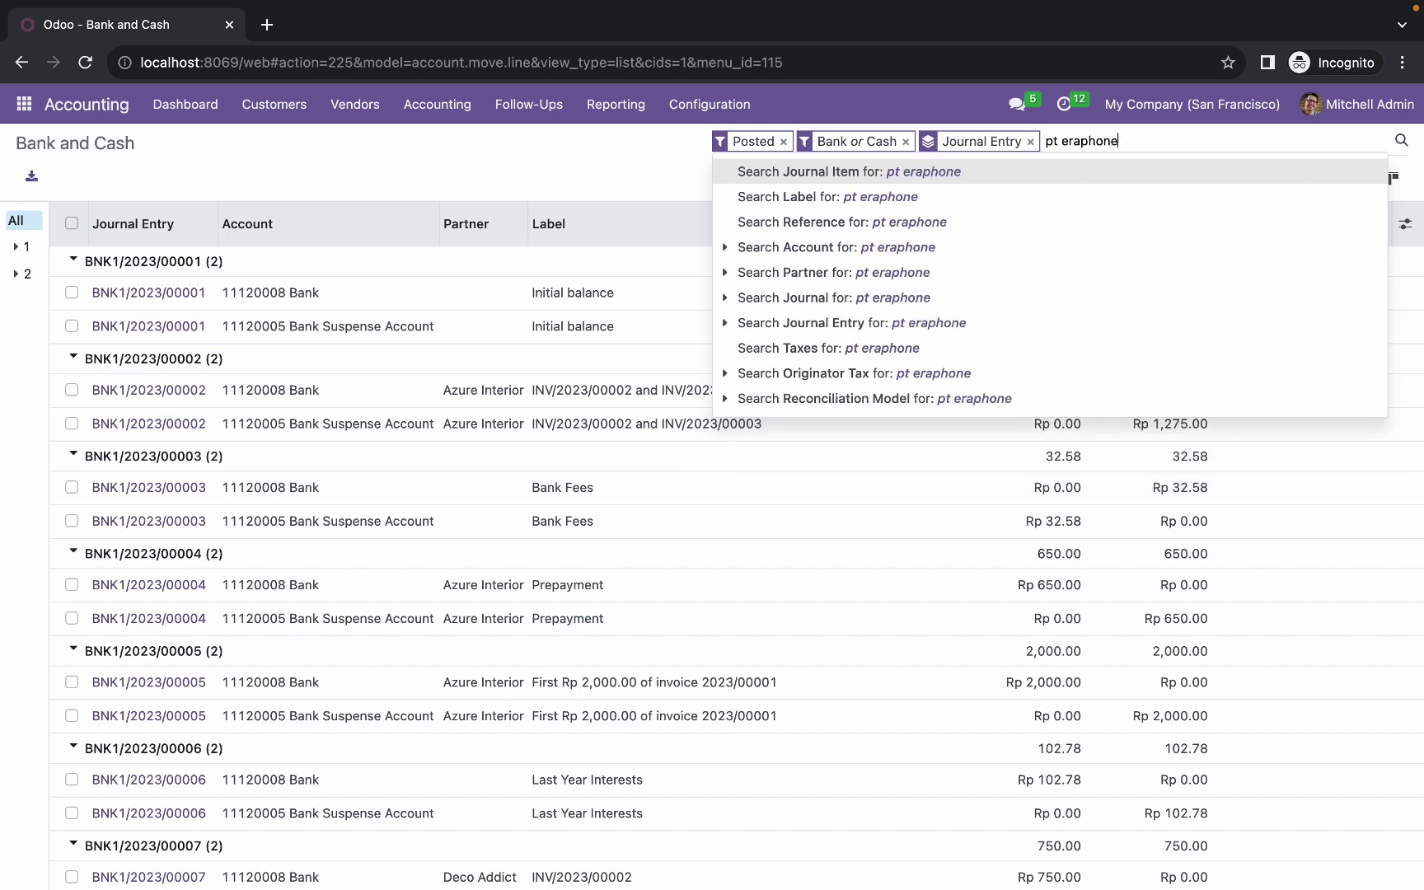
key("Return")
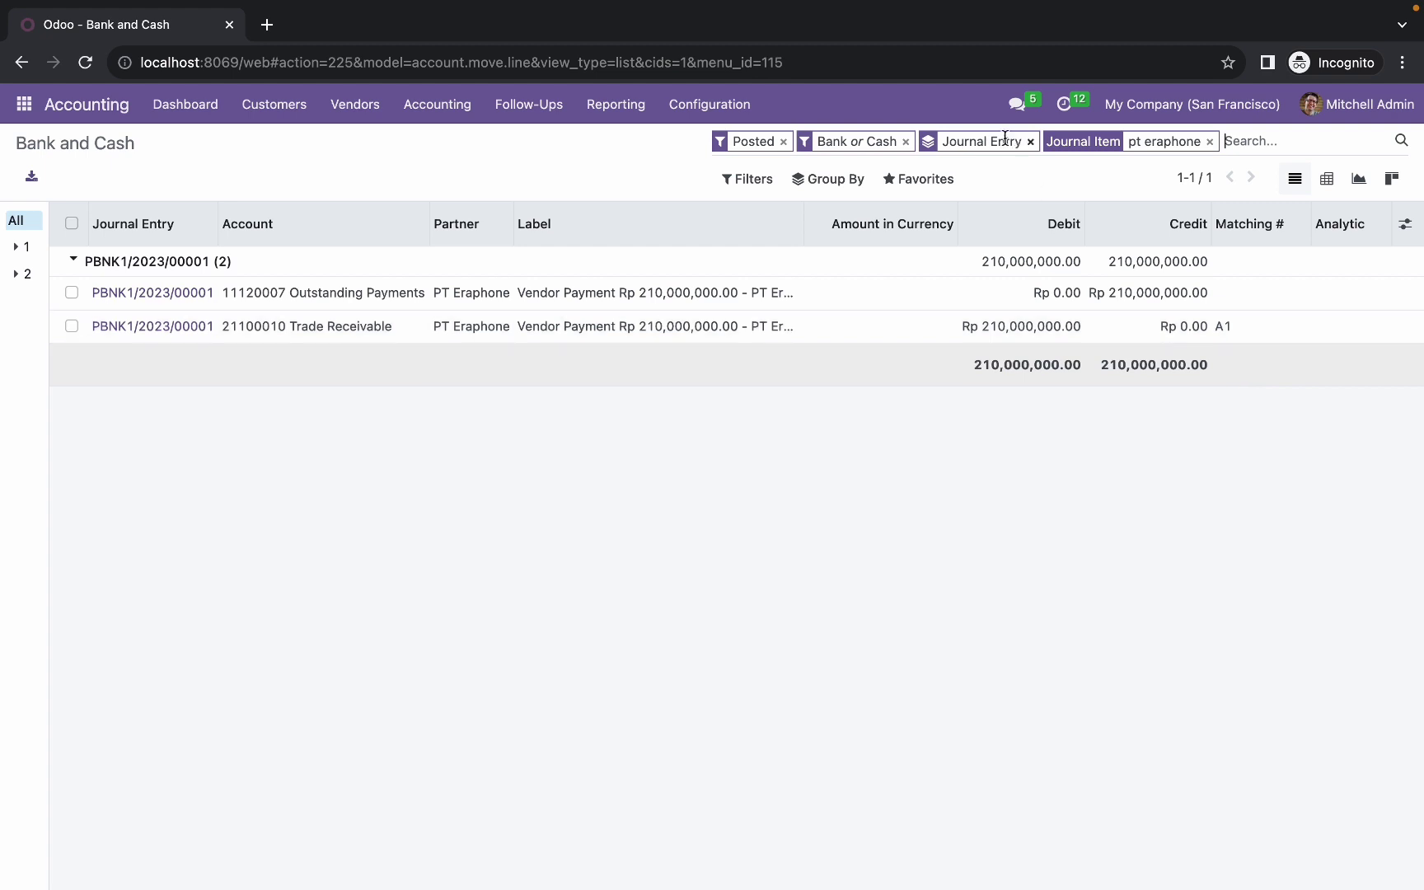
Step: Open the Miscellaneous journal with the browser out of full screen and search its journal items for pt eraphone
left_click(457, 110)
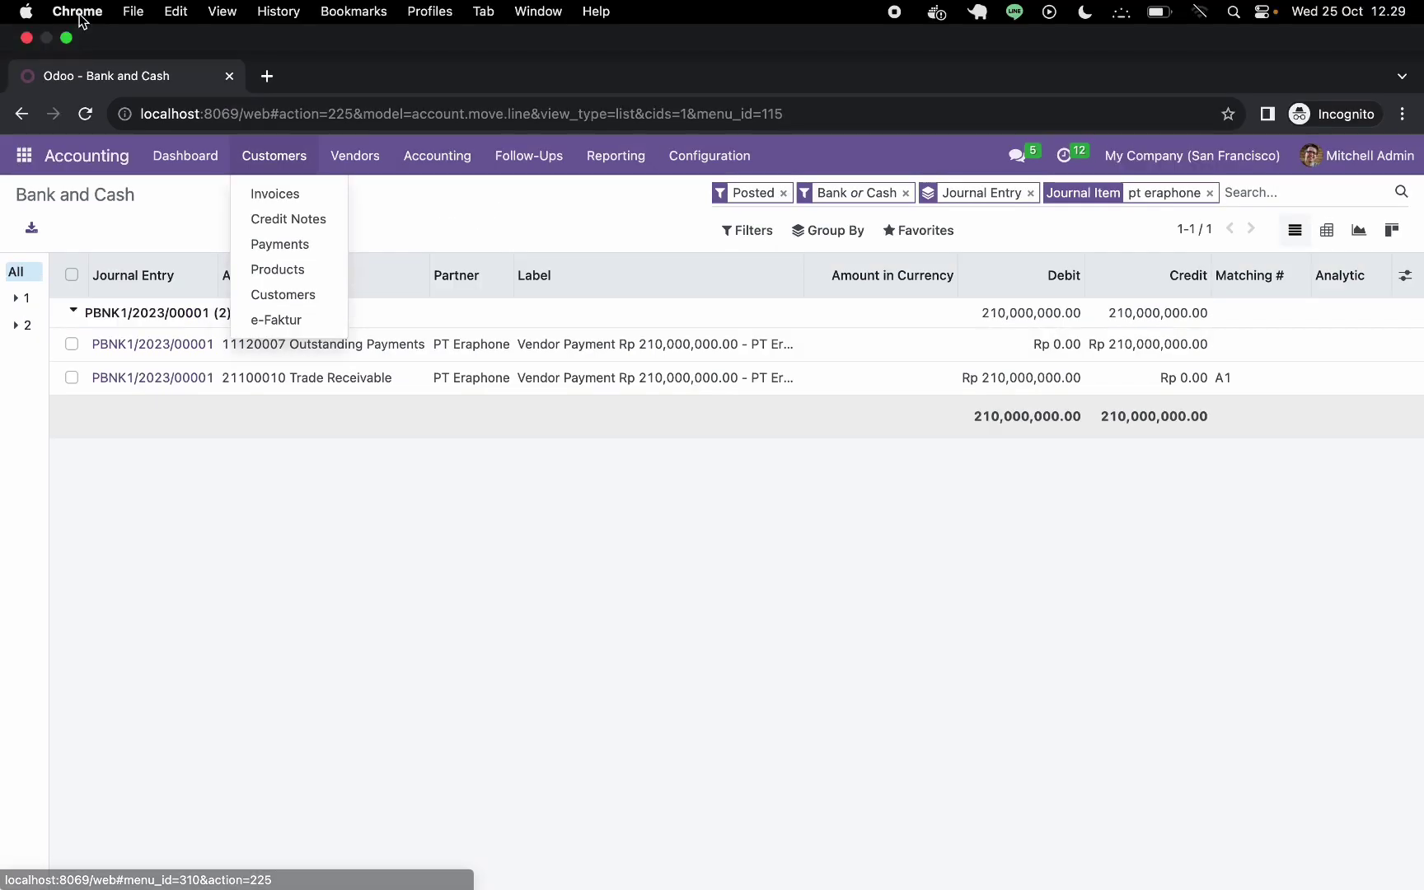
left_click(67, 38)
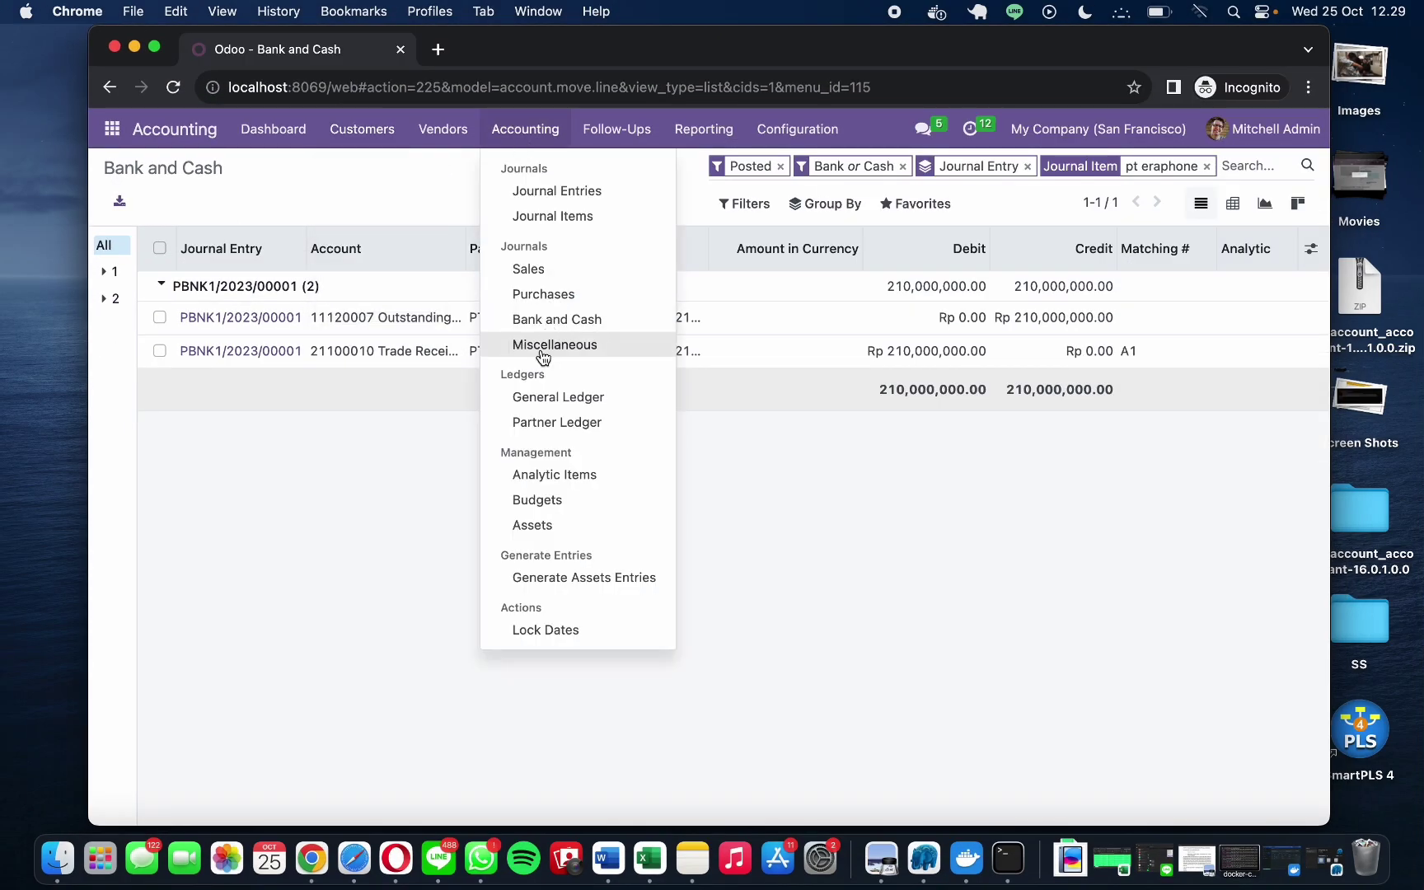
left_click(543, 350)
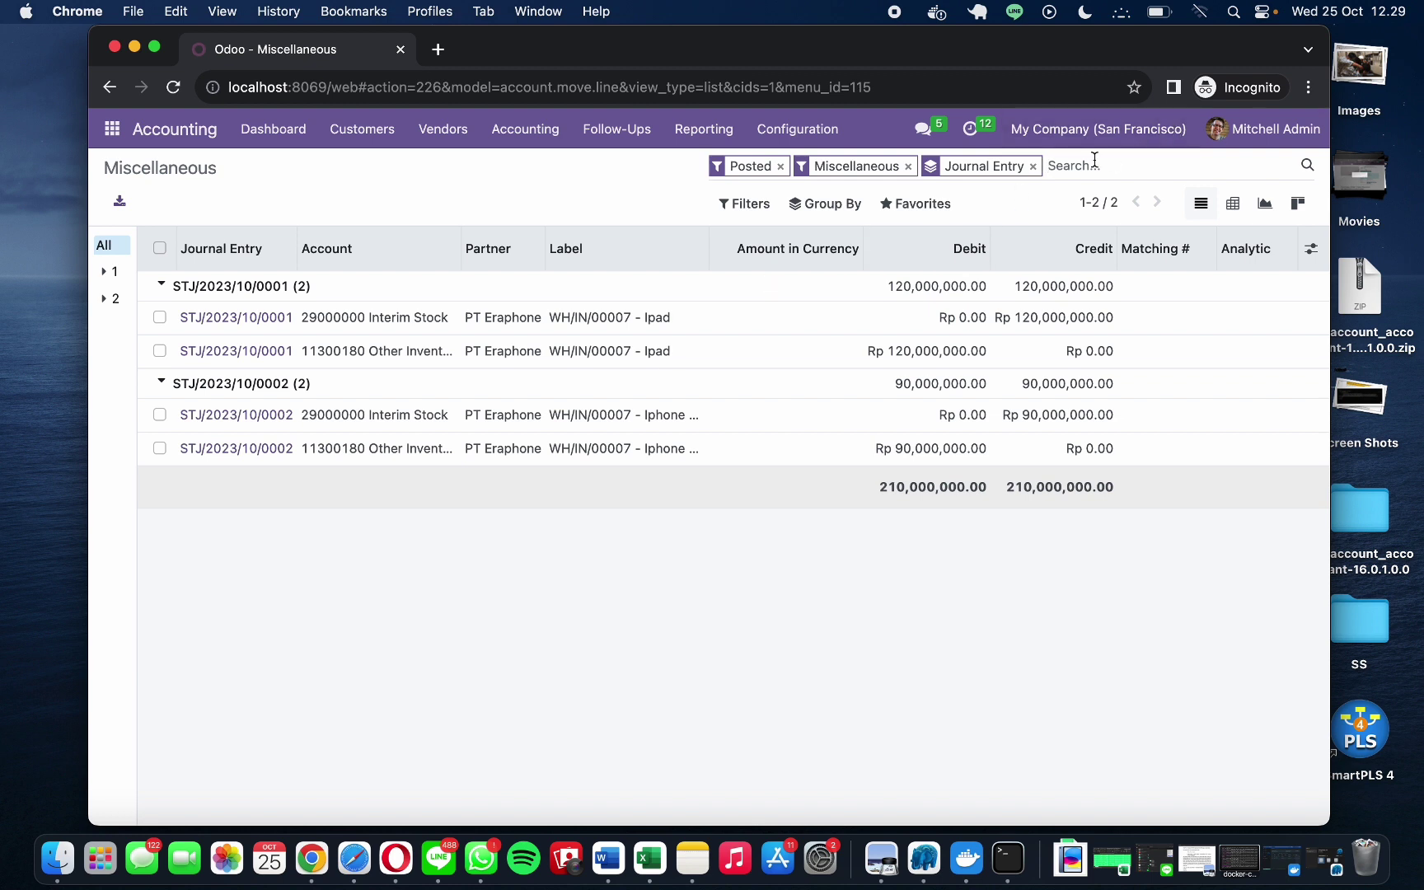
type("pt ")
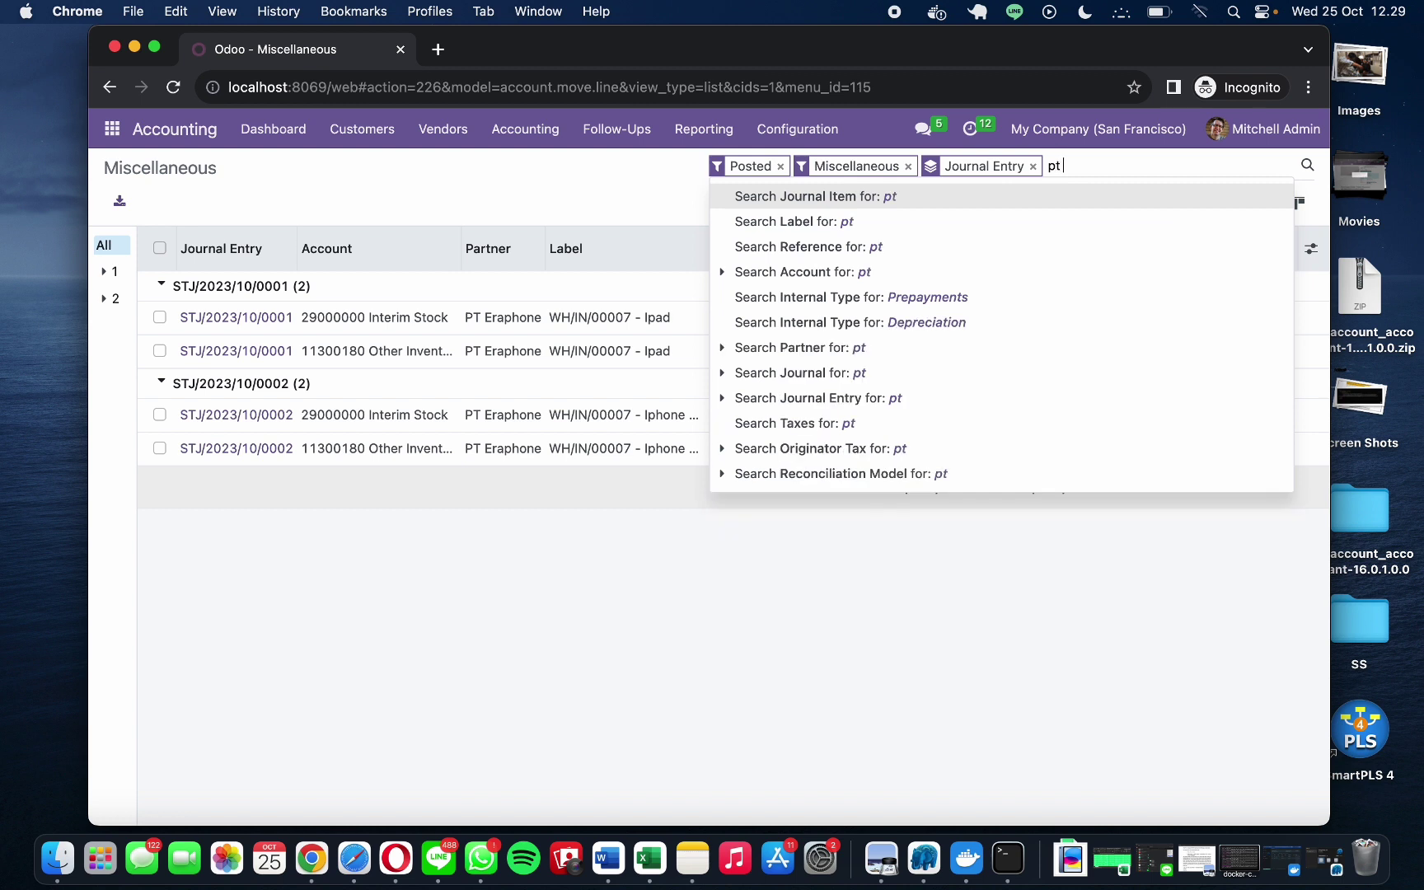
type("eraphone")
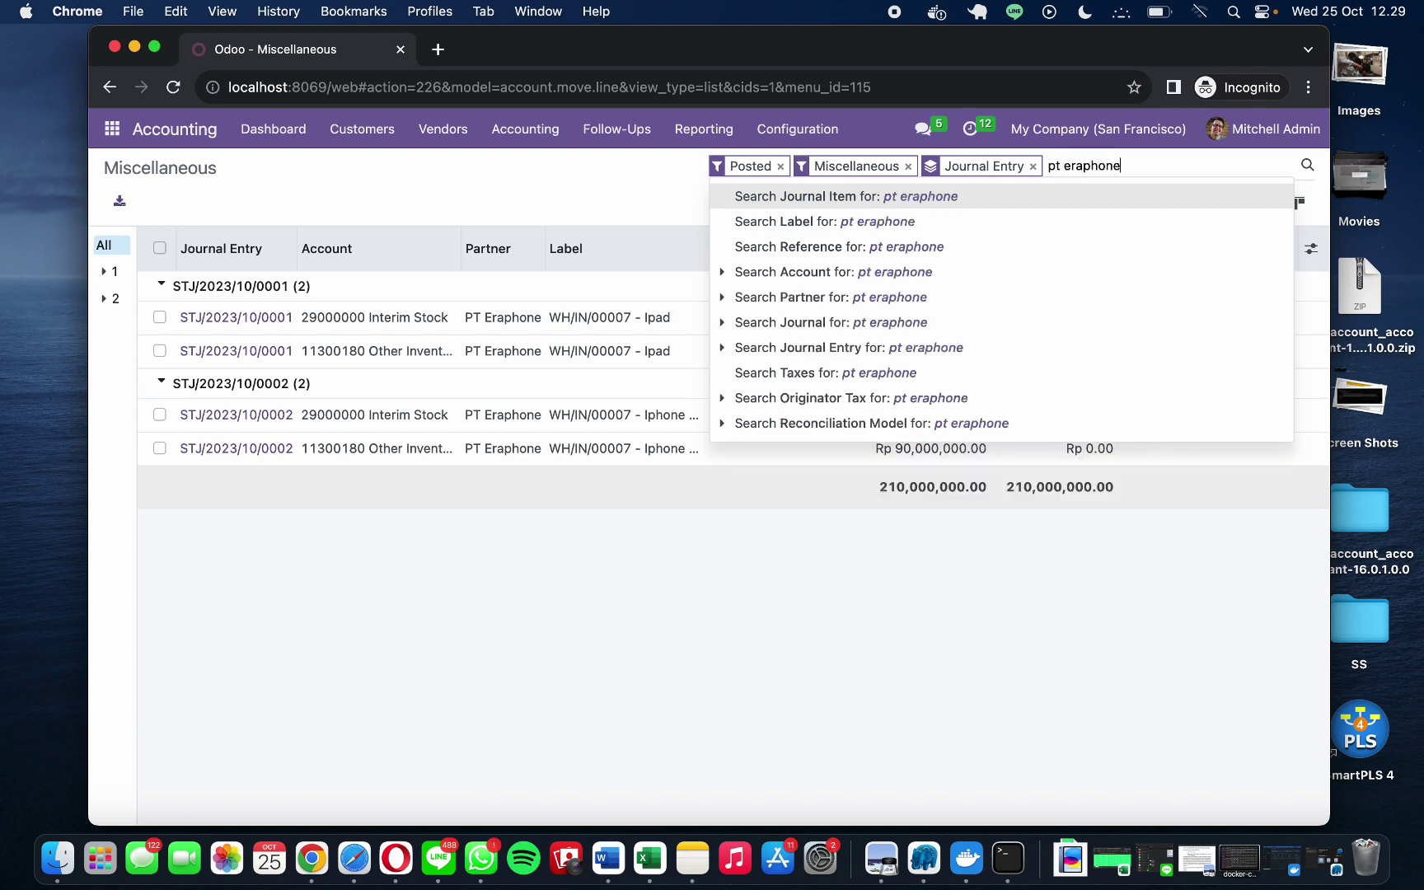
key("Return")
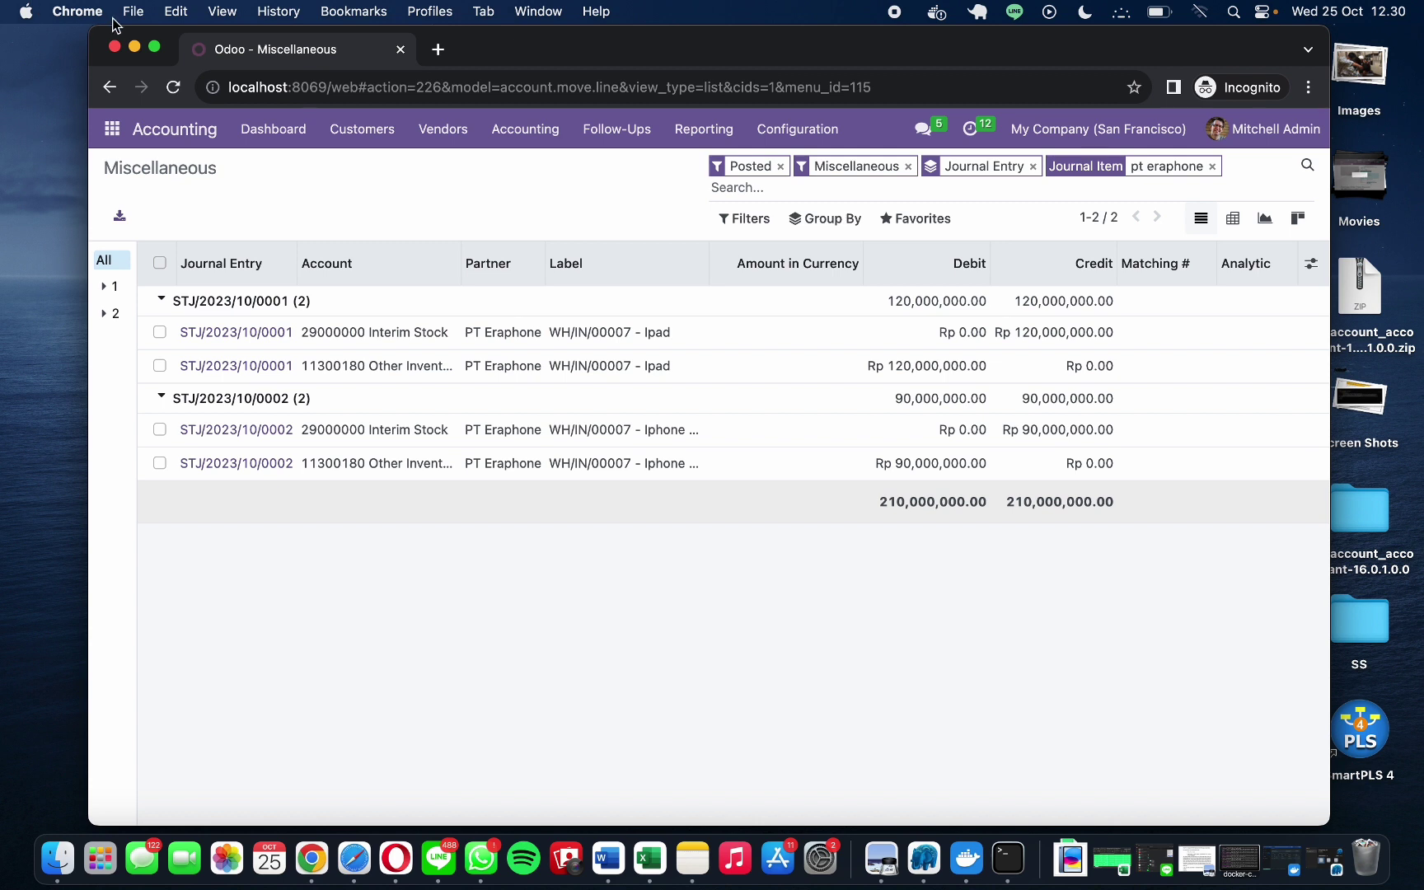
Step: Open the General Ledger in the windowed browser and examine the entries under the Outstanding Payments account
left_click(154, 46)
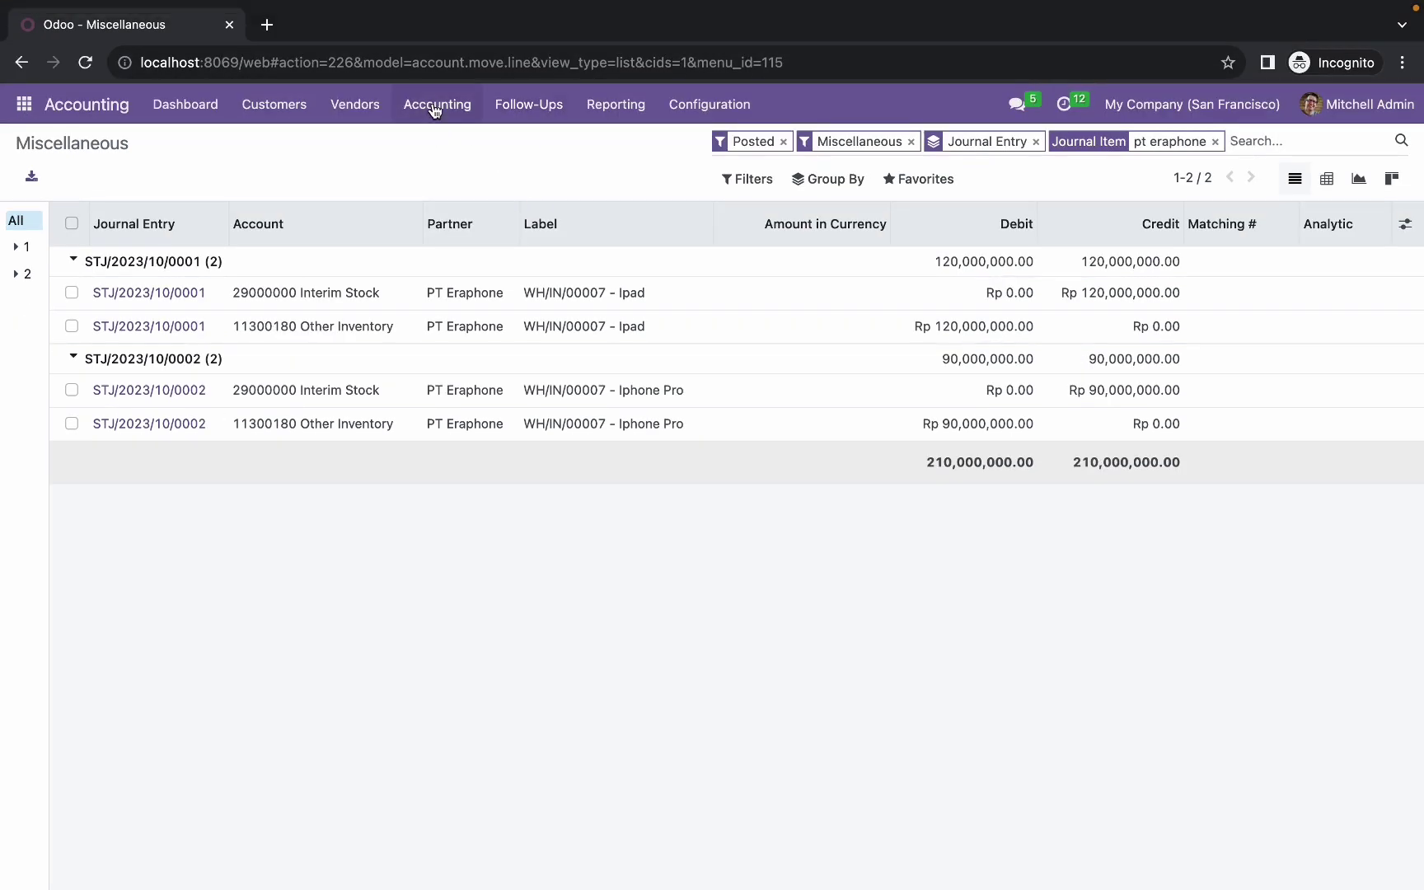
left_click(435, 109)
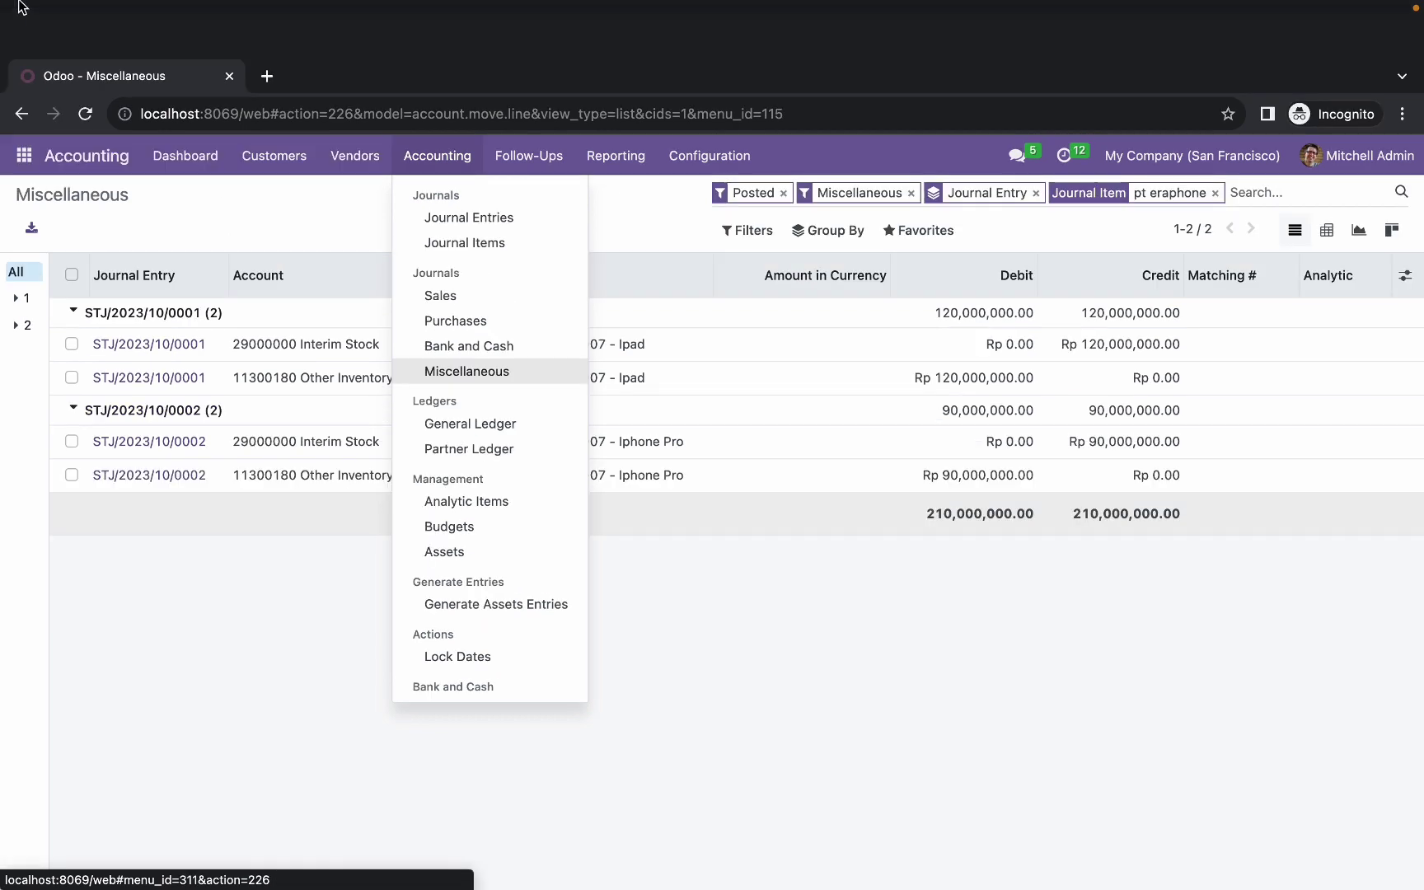
left_click(61, 39)
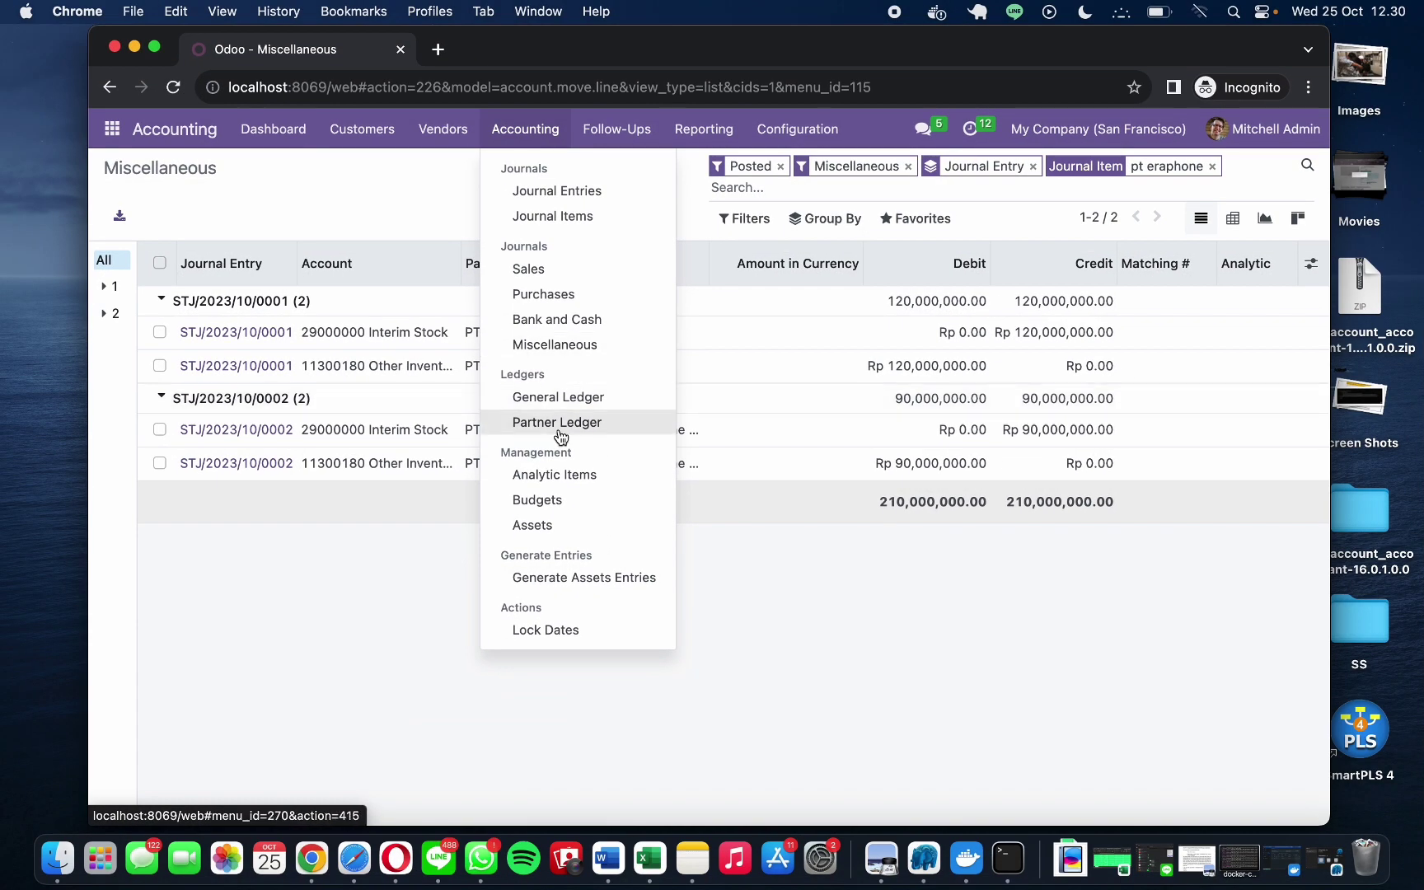
left_click(558, 397)
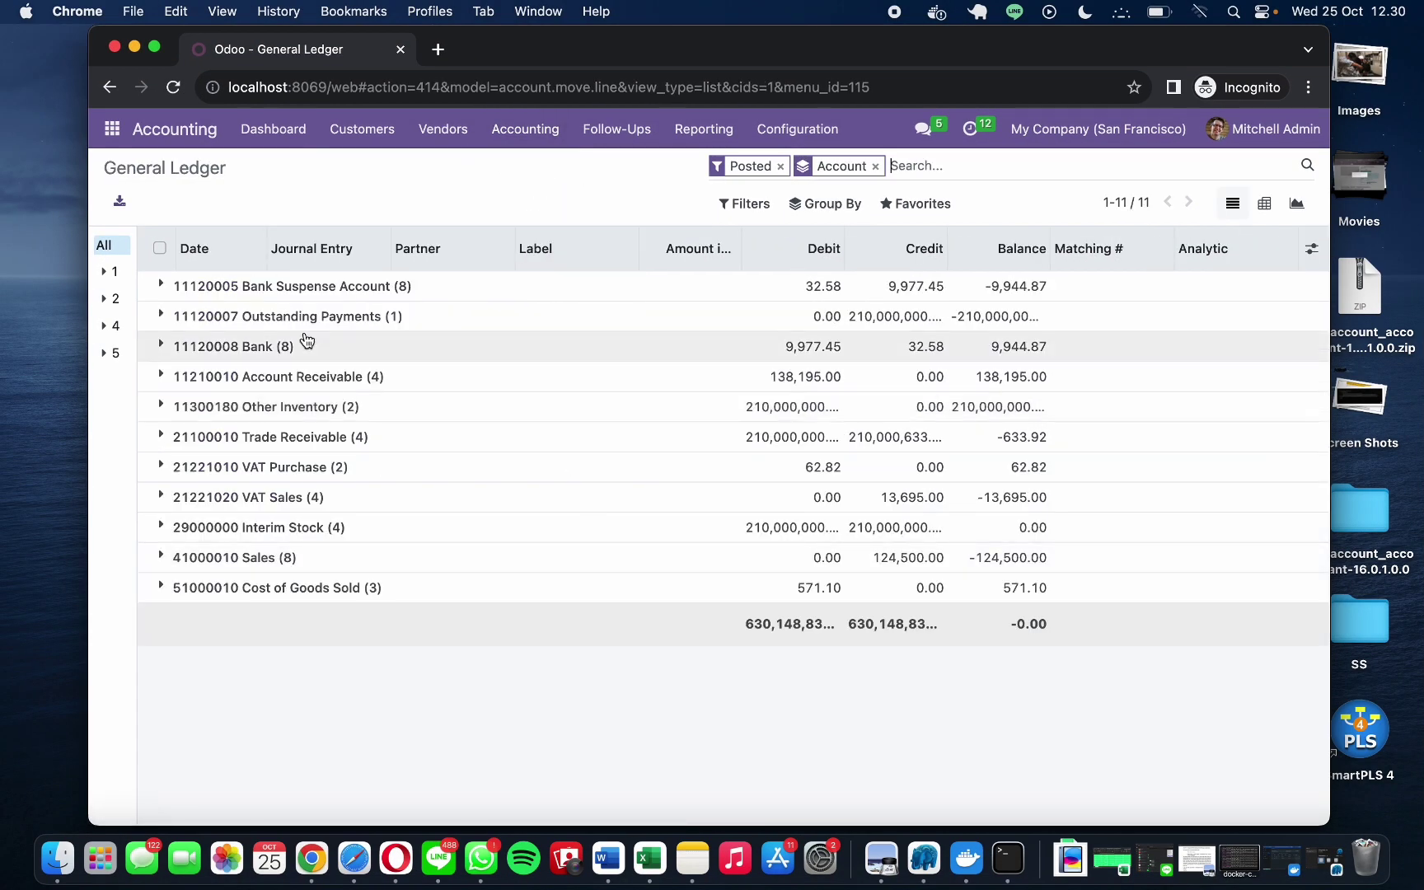
left_click(256, 320)
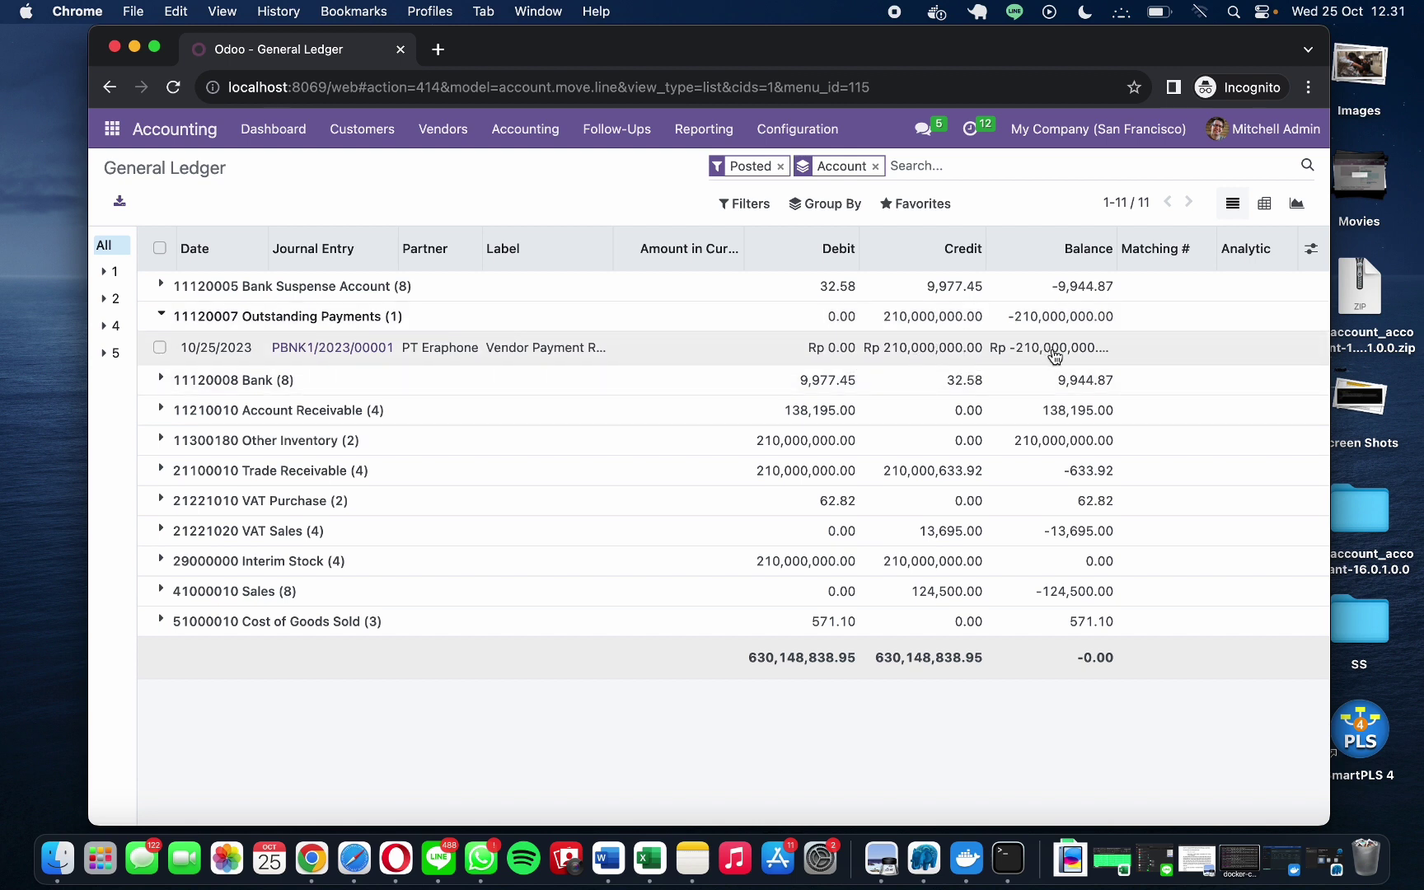
left_click(297, 317)
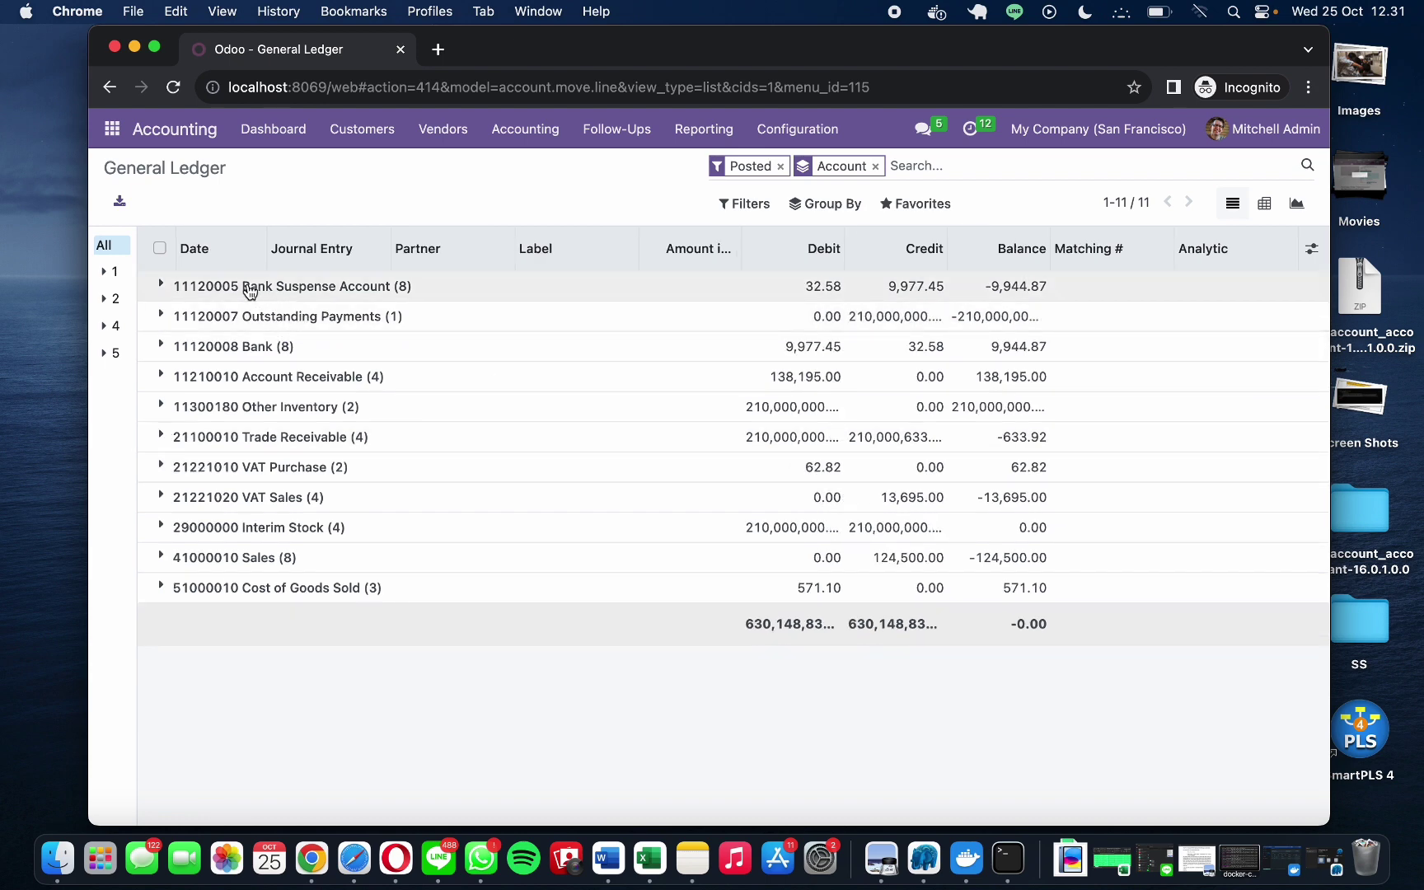
Step: Examine the ledger entries under Bank Suspense Account, Bank and Account Receivable, collapsing each account after viewing
left_click(250, 290)
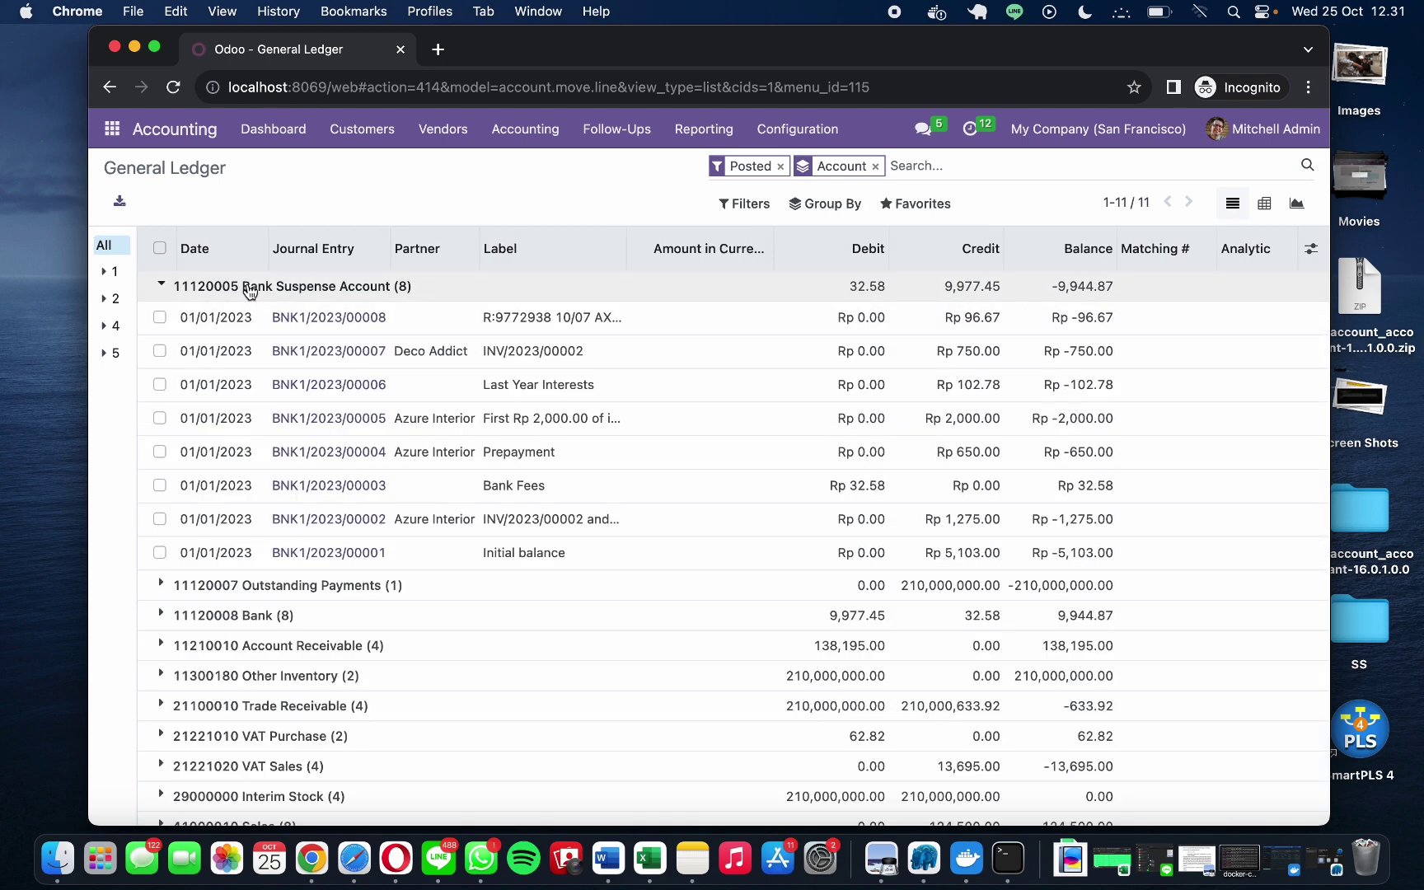
left_click(250, 289)
left_click(269, 350)
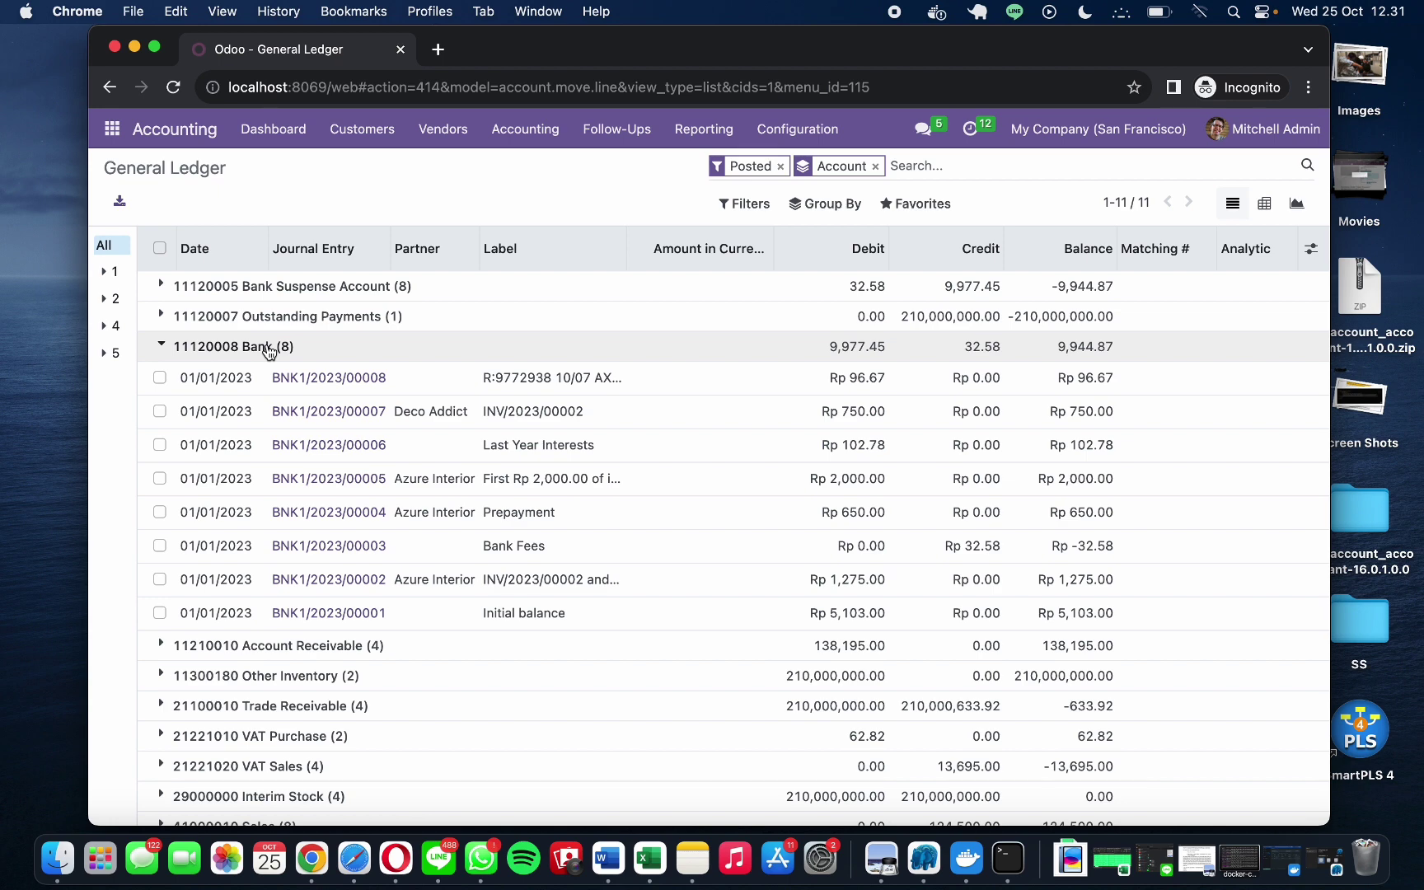
left_click(270, 350)
left_click(243, 378)
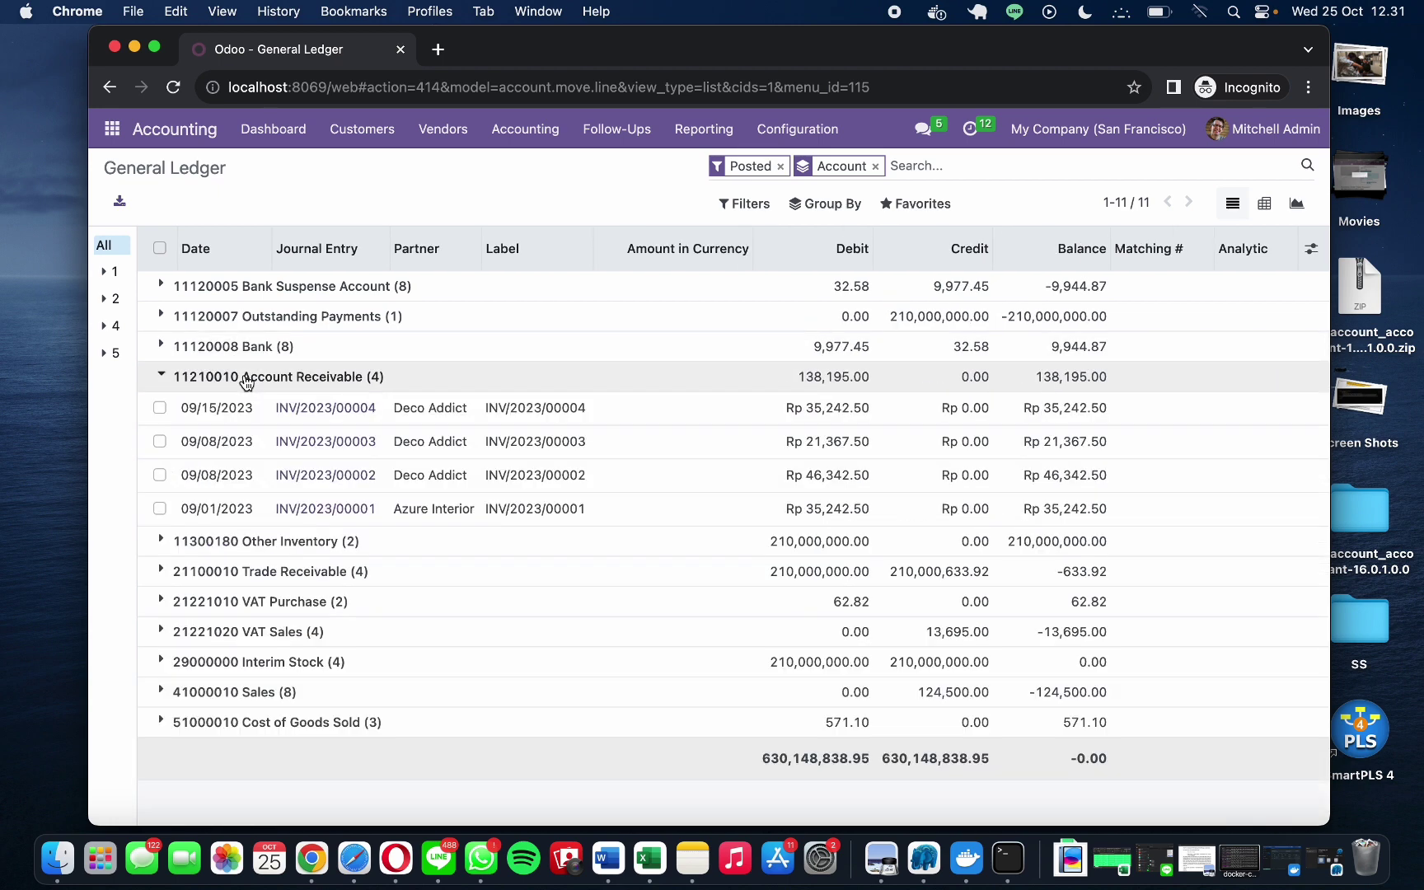
left_click(247, 378)
Step: Examine the ledger entries under Other Inventory, collapse that account, and expand Trade Receivable
left_click(235, 407)
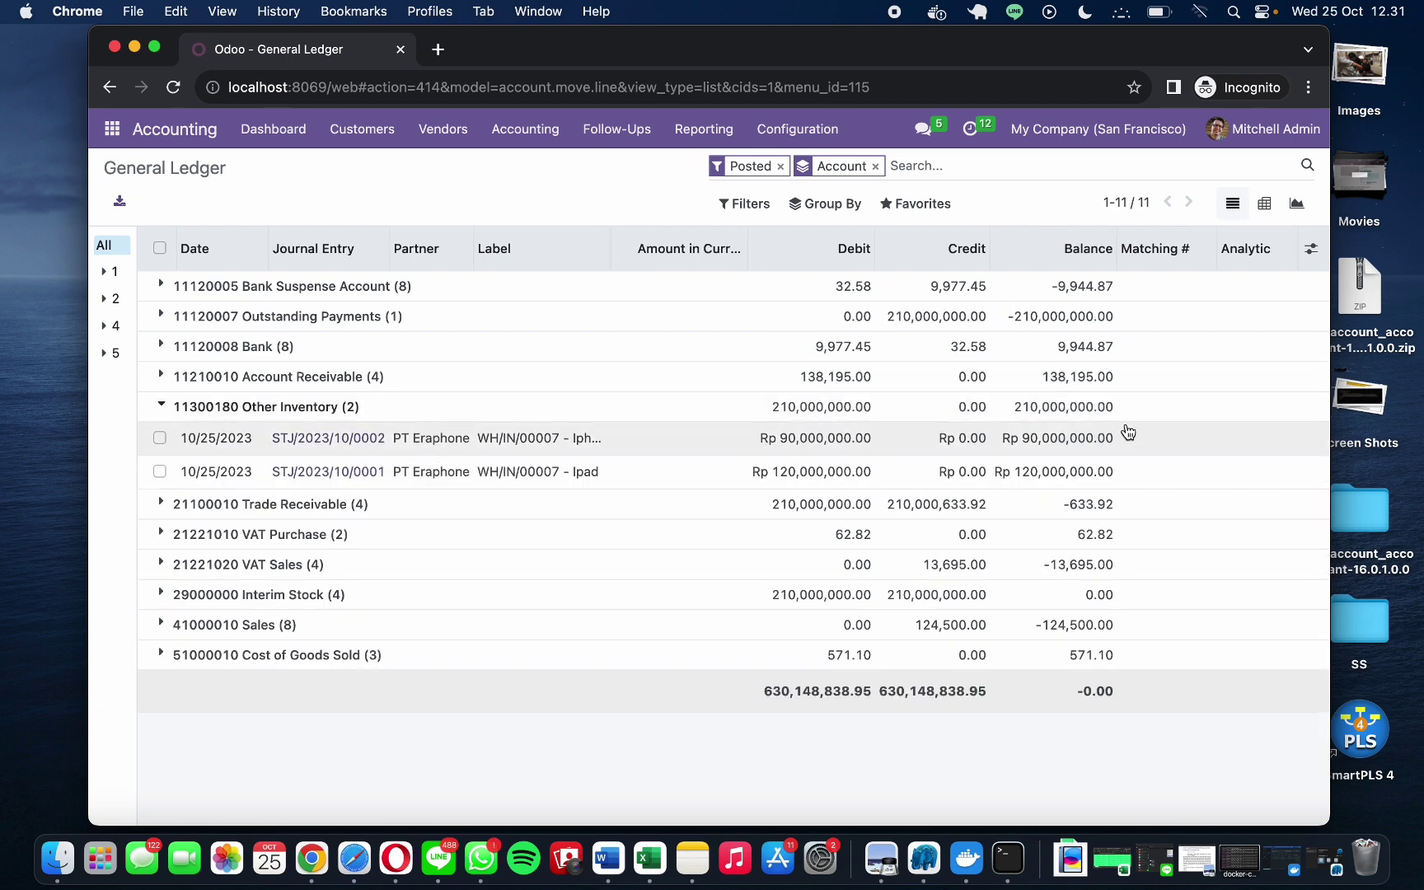
left_click(262, 408)
left_click(280, 438)
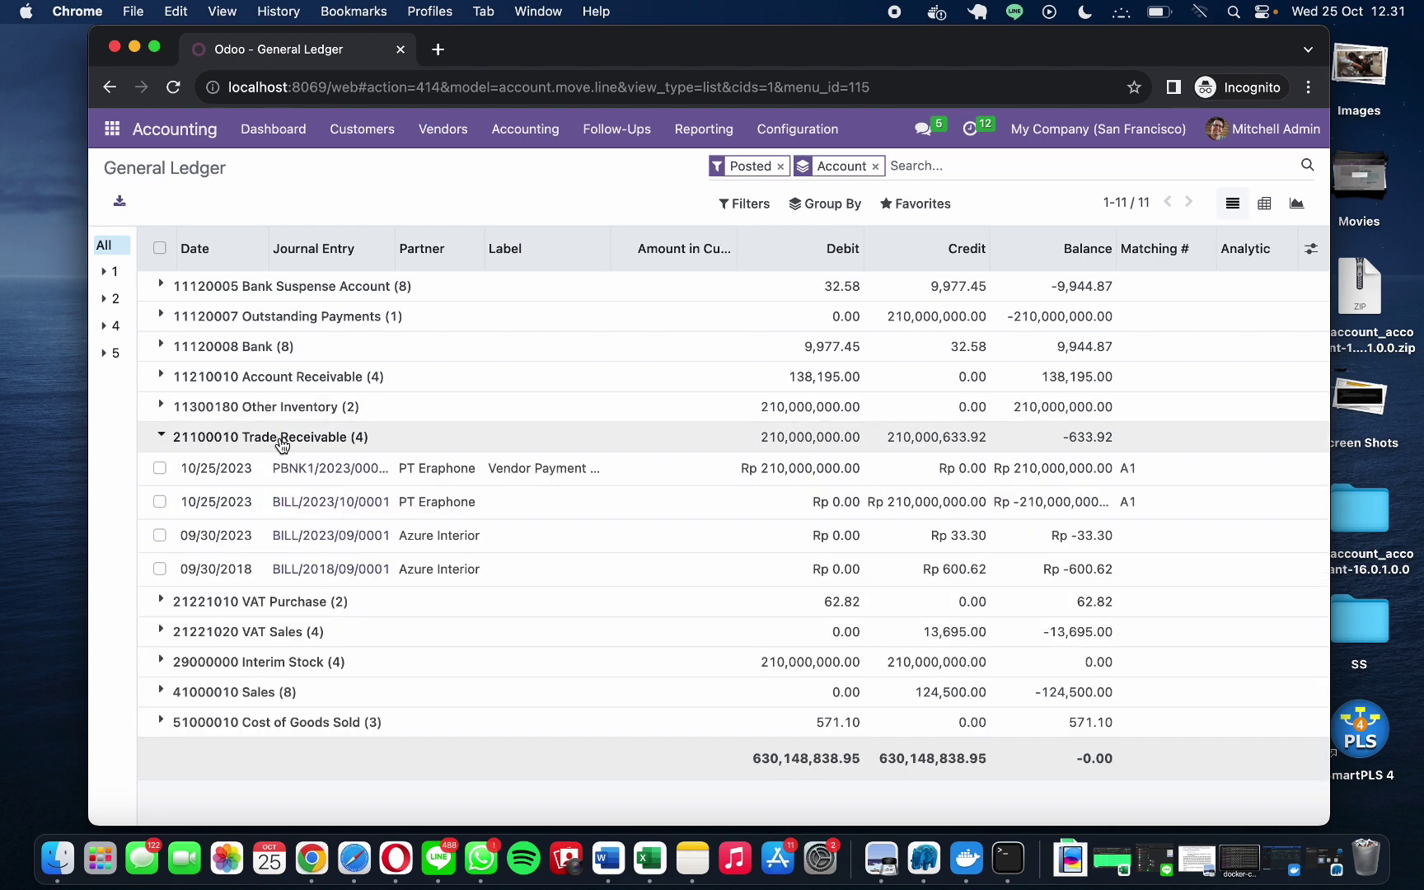
Step: Collapse Trade Receivable and examine the ledger entries under VAT Purchase, VAT Sales and Interim Stock, collapsing each account after viewing
left_click(281, 441)
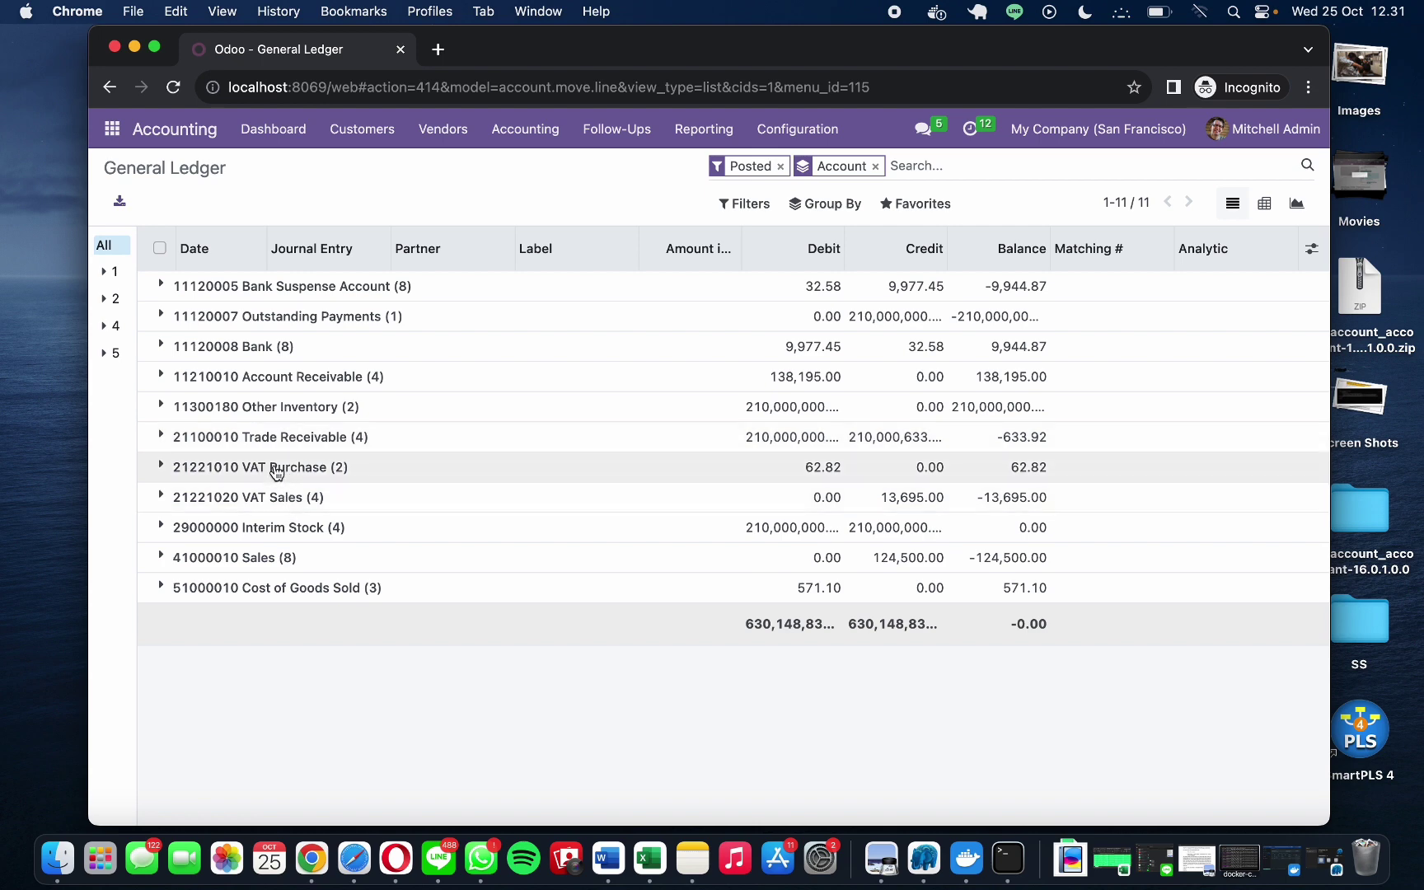
left_click(275, 468)
left_click(275, 470)
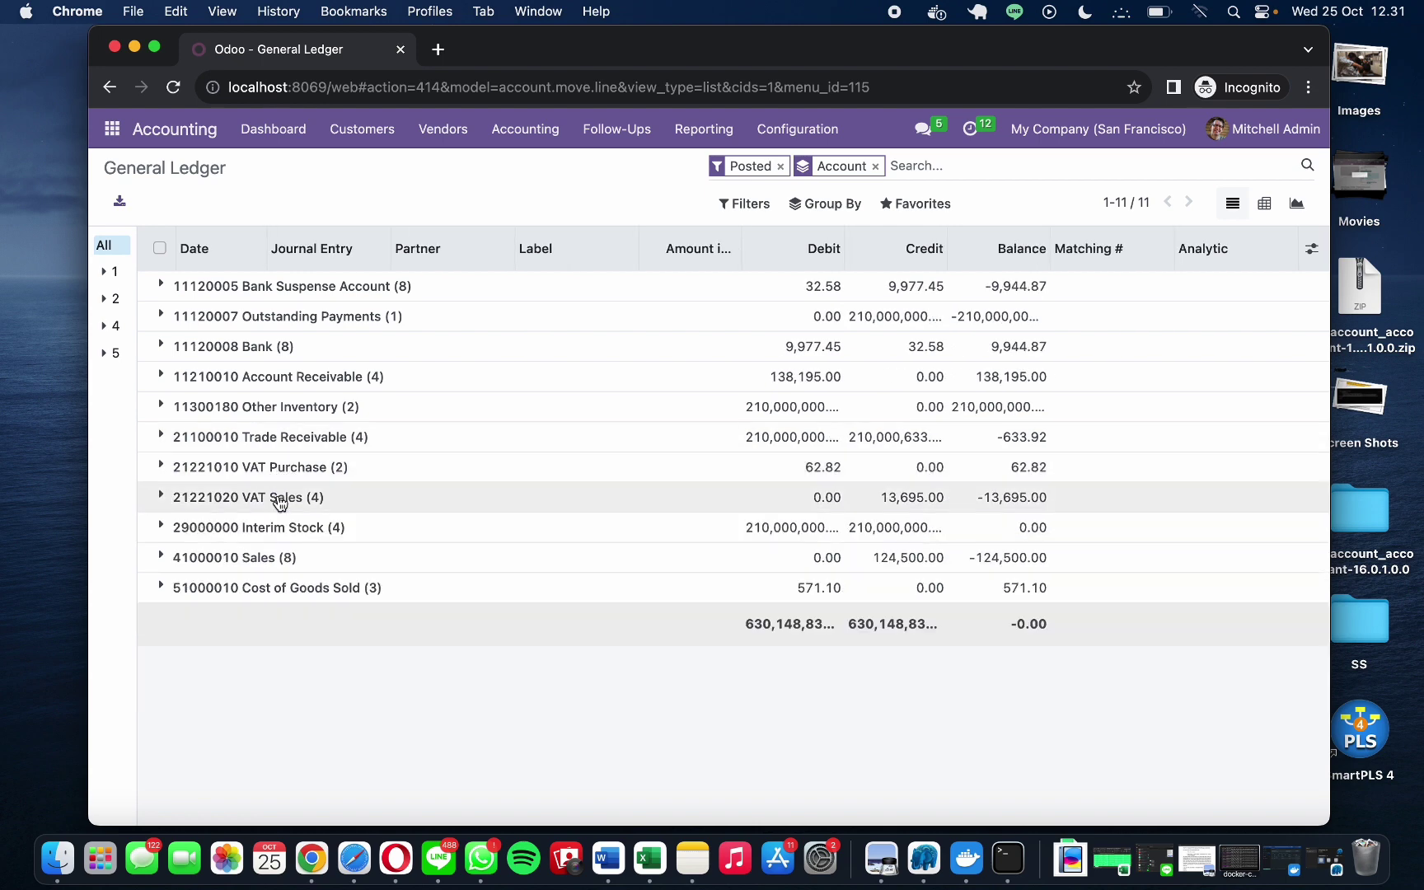
left_click(278, 499)
left_click(278, 499)
left_click(290, 537)
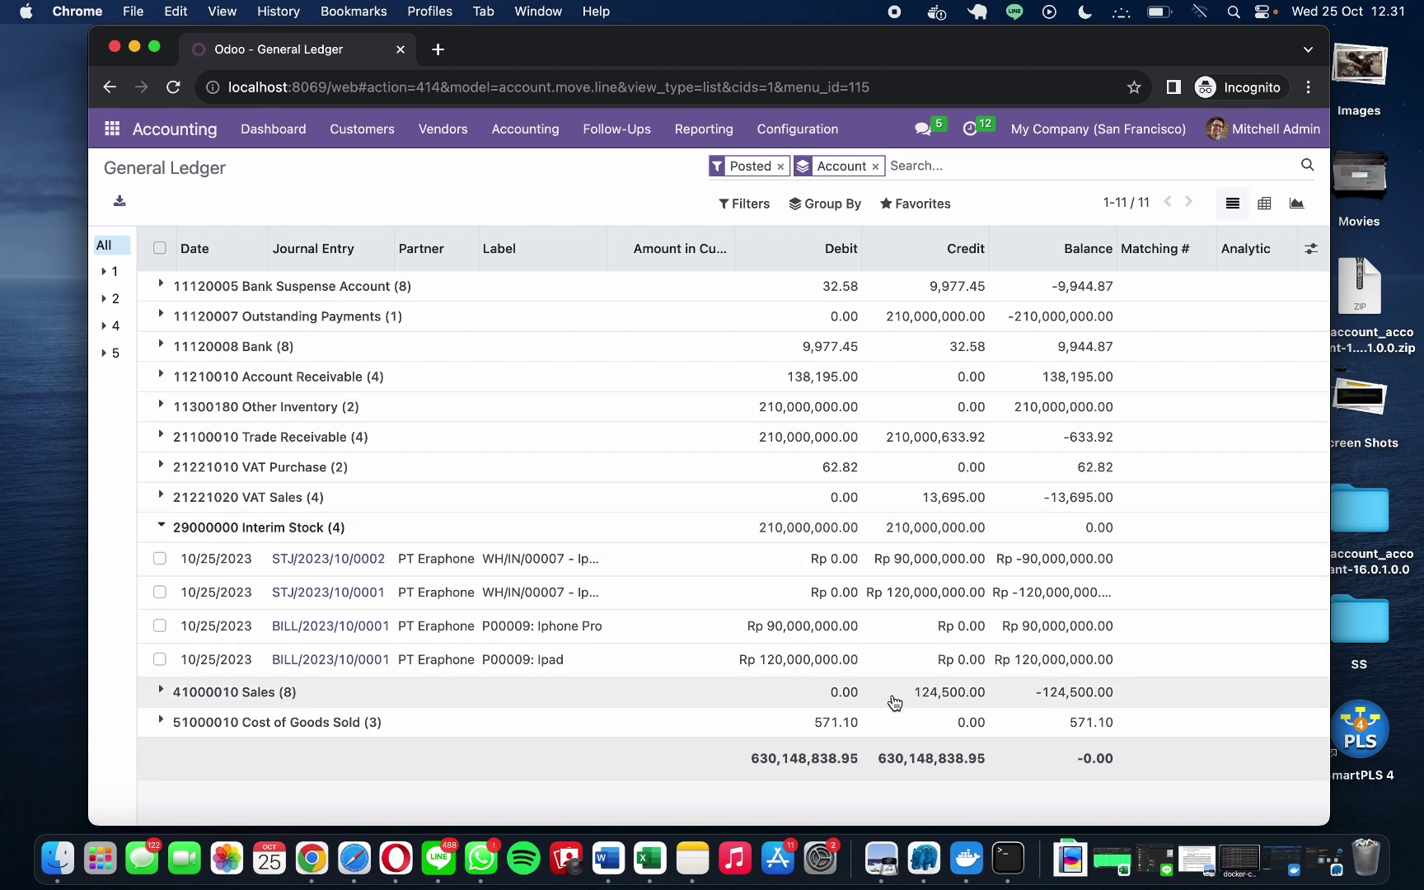
left_click(276, 528)
Step: Examine the ledger entries under Sales and Cost of Goods Sold, collapsing both accounts after viewing
left_click(307, 557)
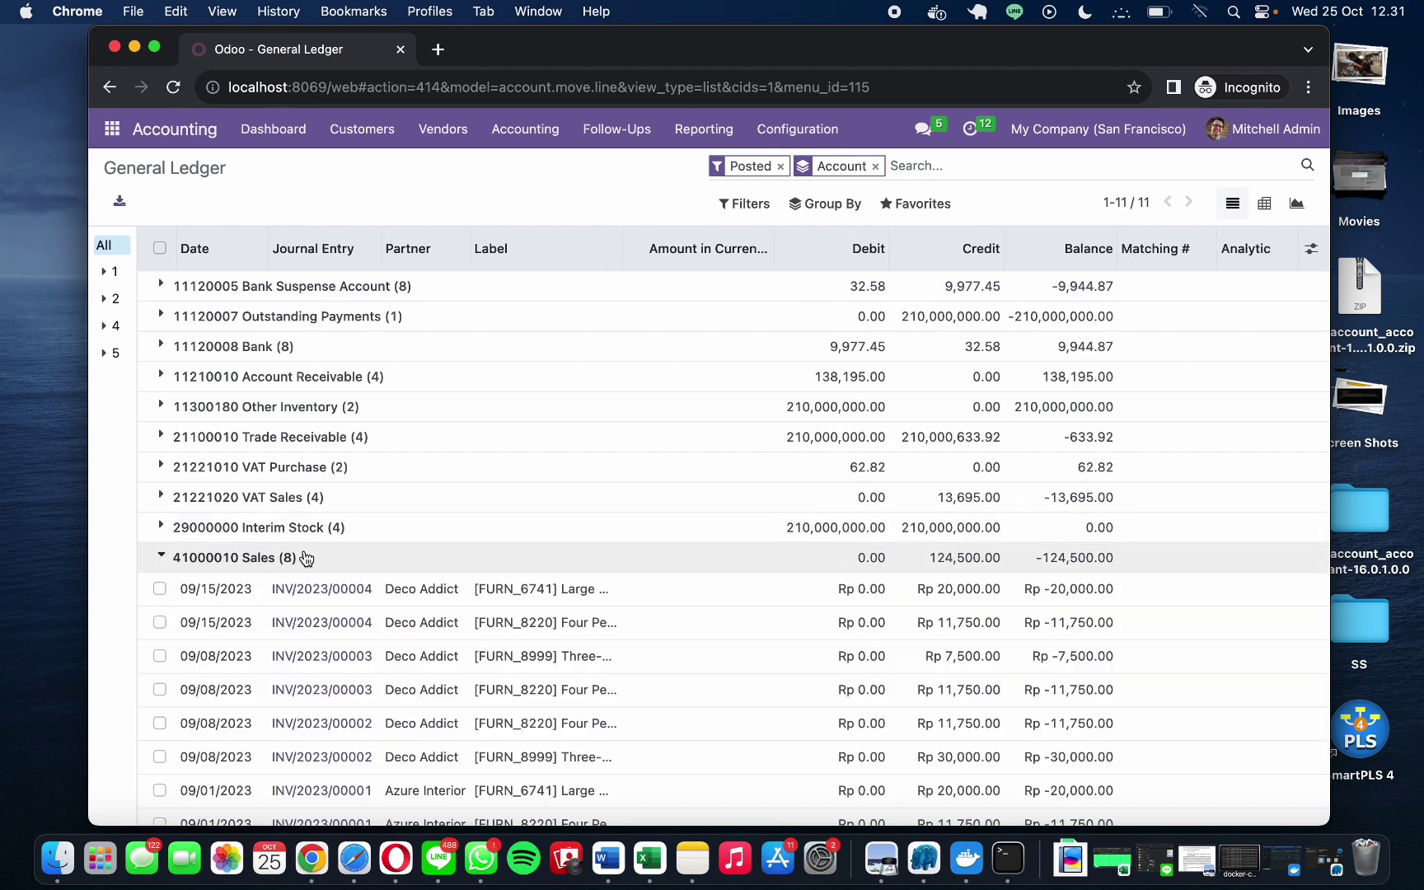
scroll(305, 559, "down", 2)
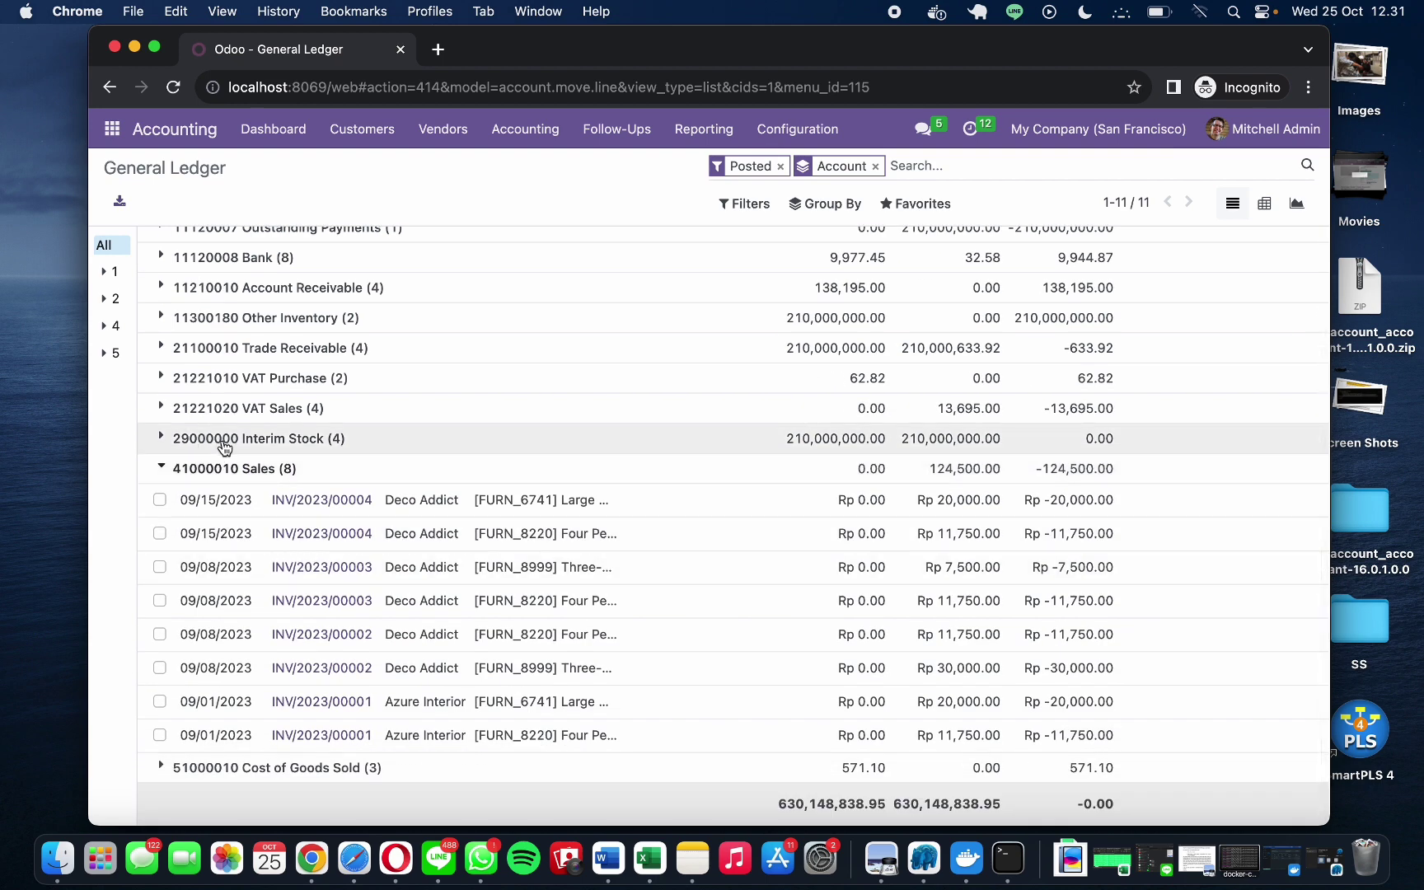
left_click(261, 467)
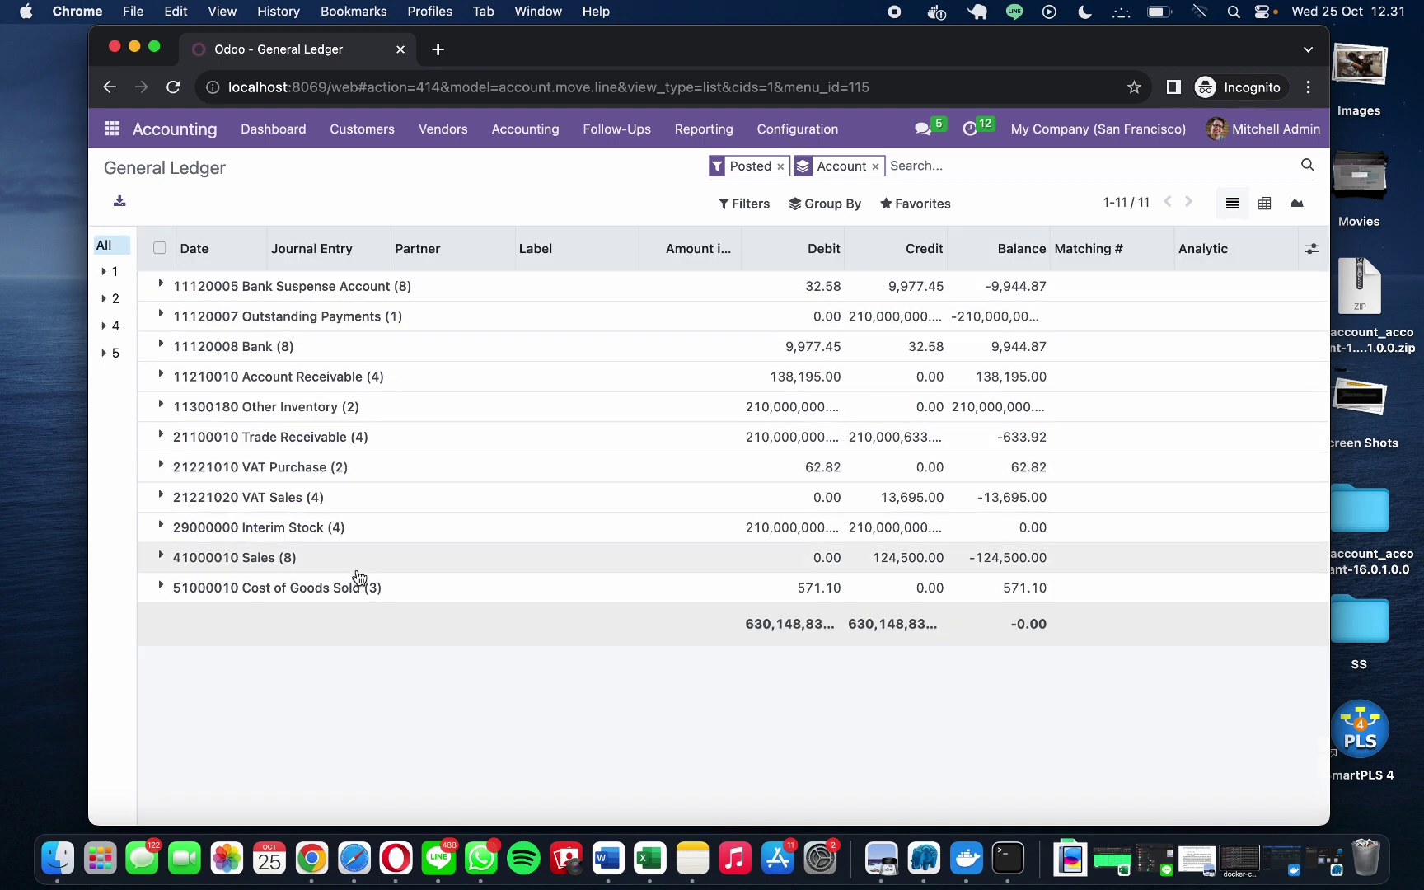
left_click(313, 590)
left_click(293, 590)
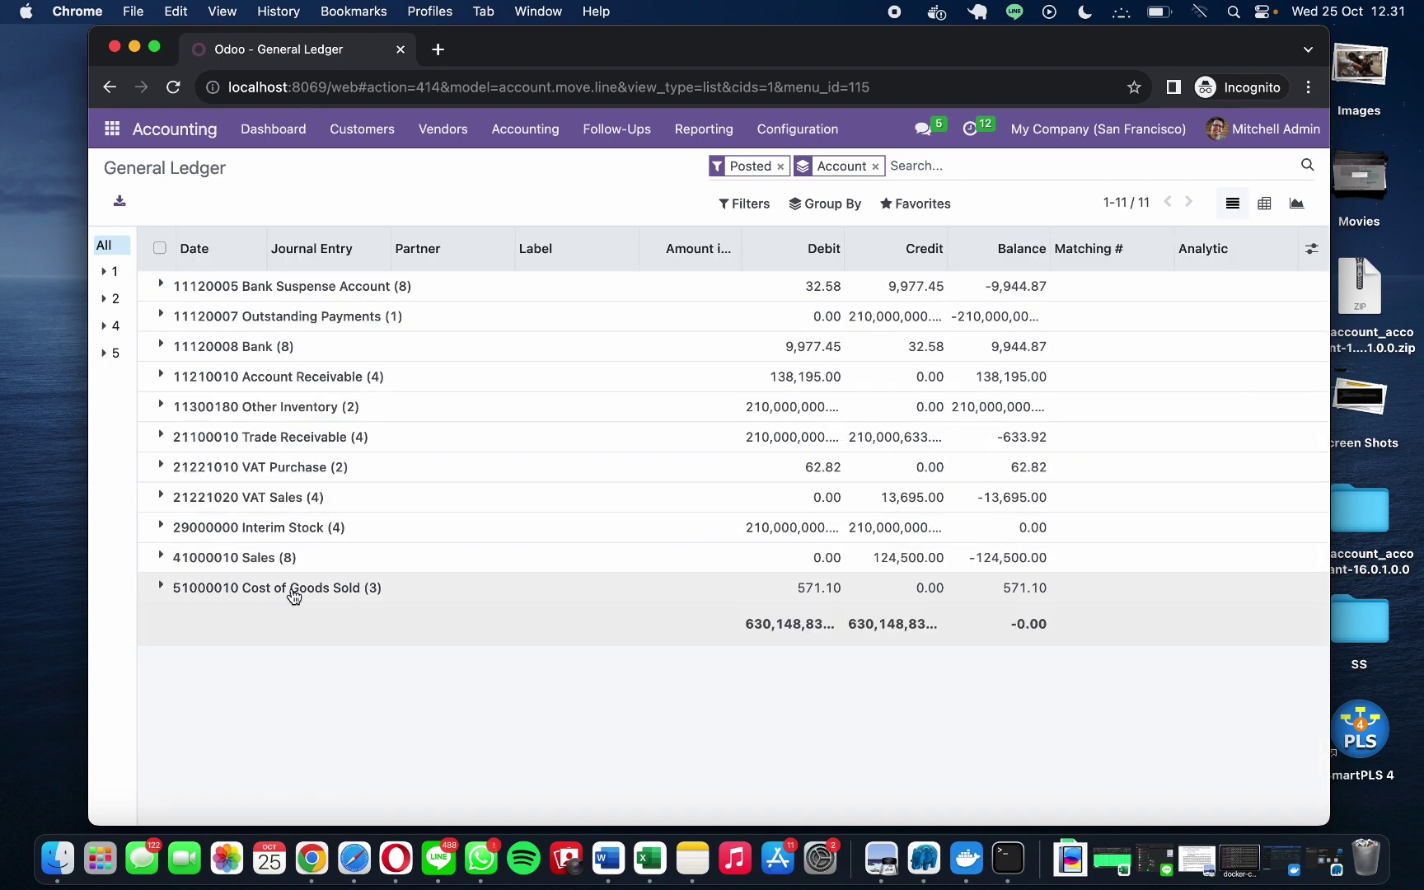
Step: Open the Partner Ledger and expand the PT Eraphone entries
left_click(513, 140)
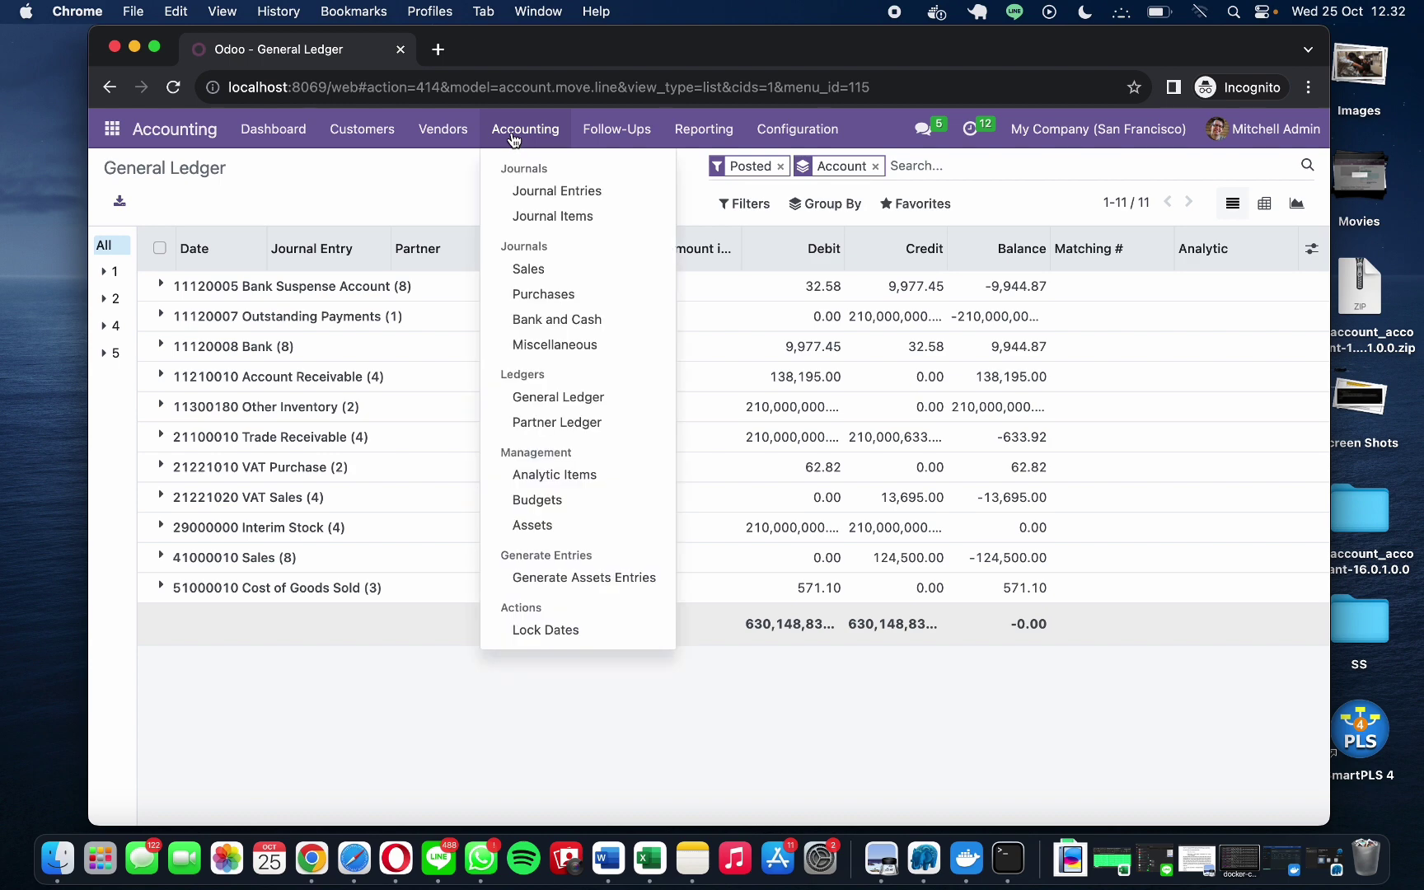
left_click(581, 424)
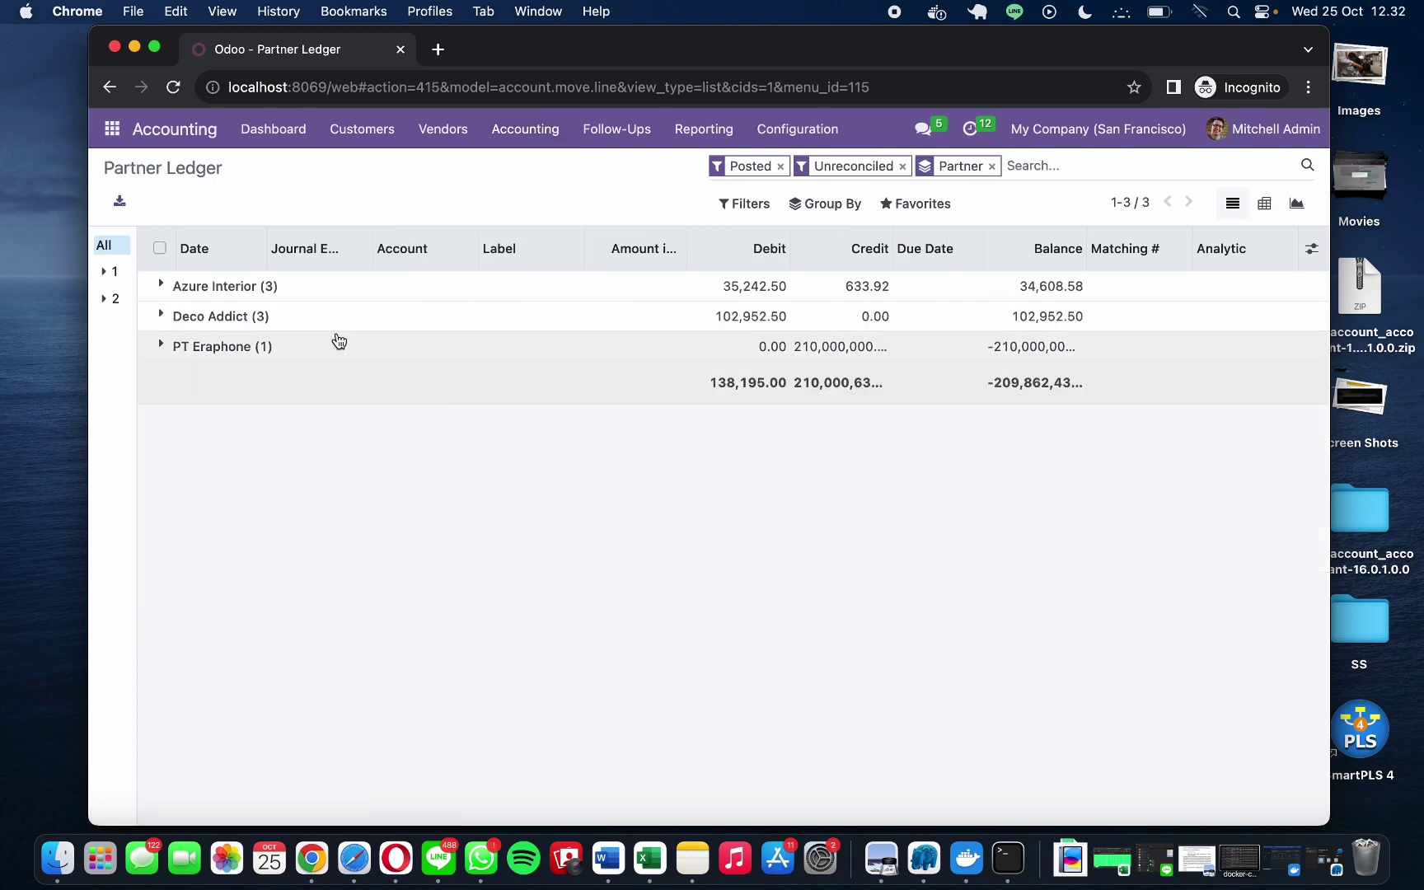
left_click(234, 346)
double_click(239, 385)
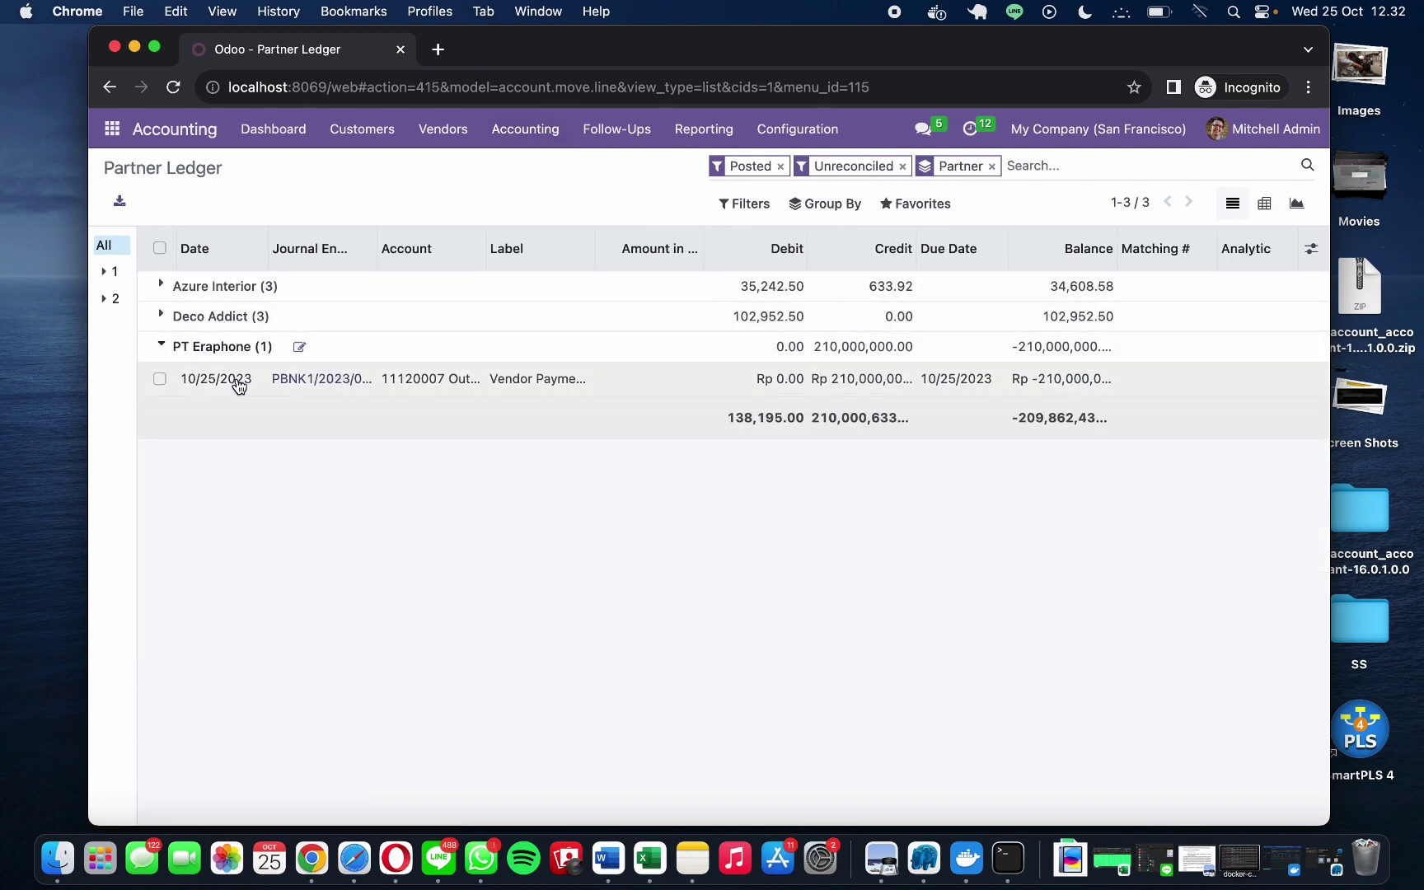
Step: Open the vendor payment record from PT Eraphone's ledger line, review its details and return to the Partner Ledger
left_click(161, 380)
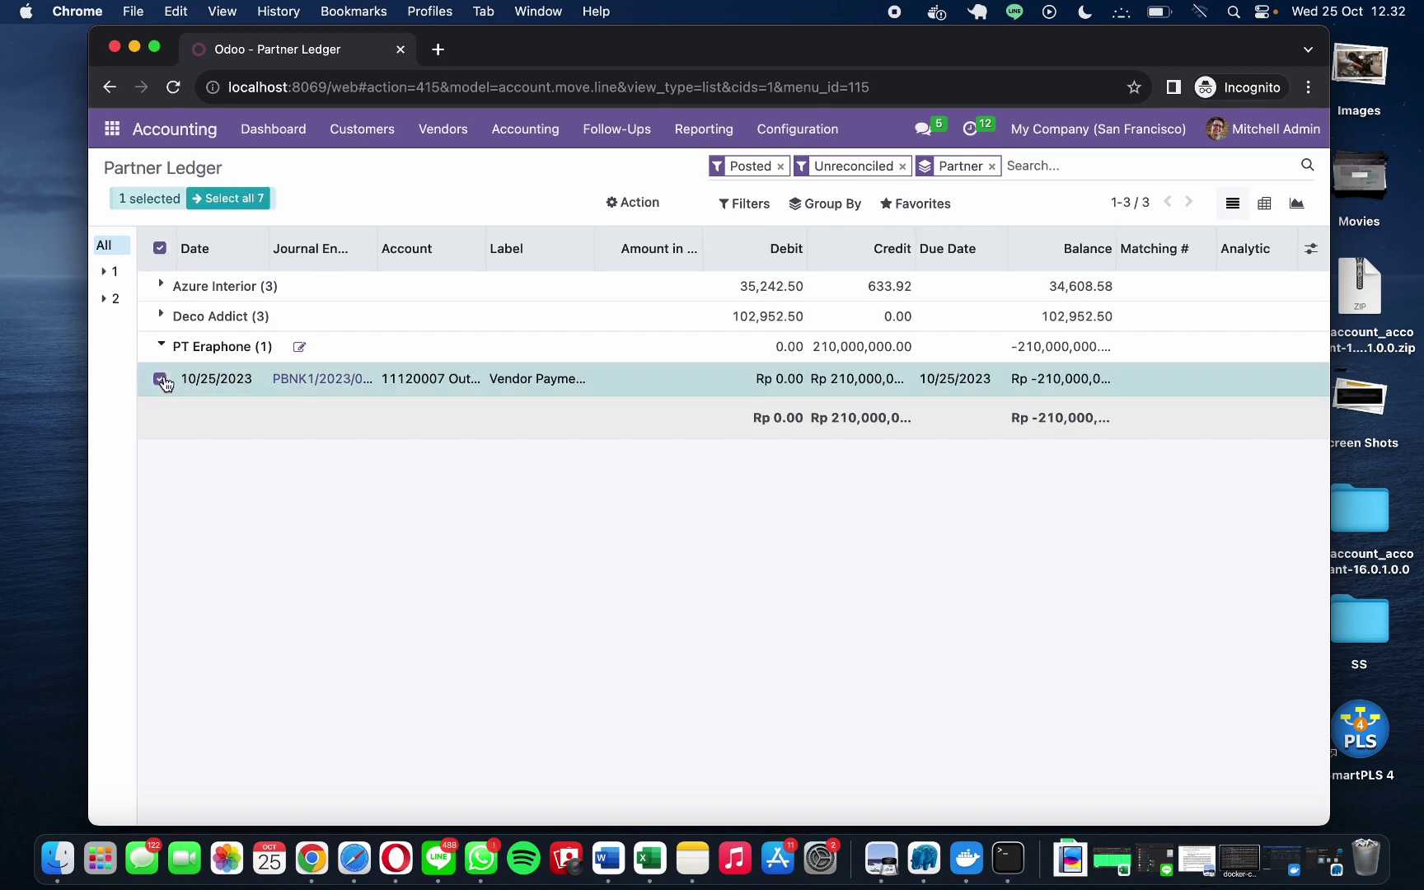
left_click(311, 380)
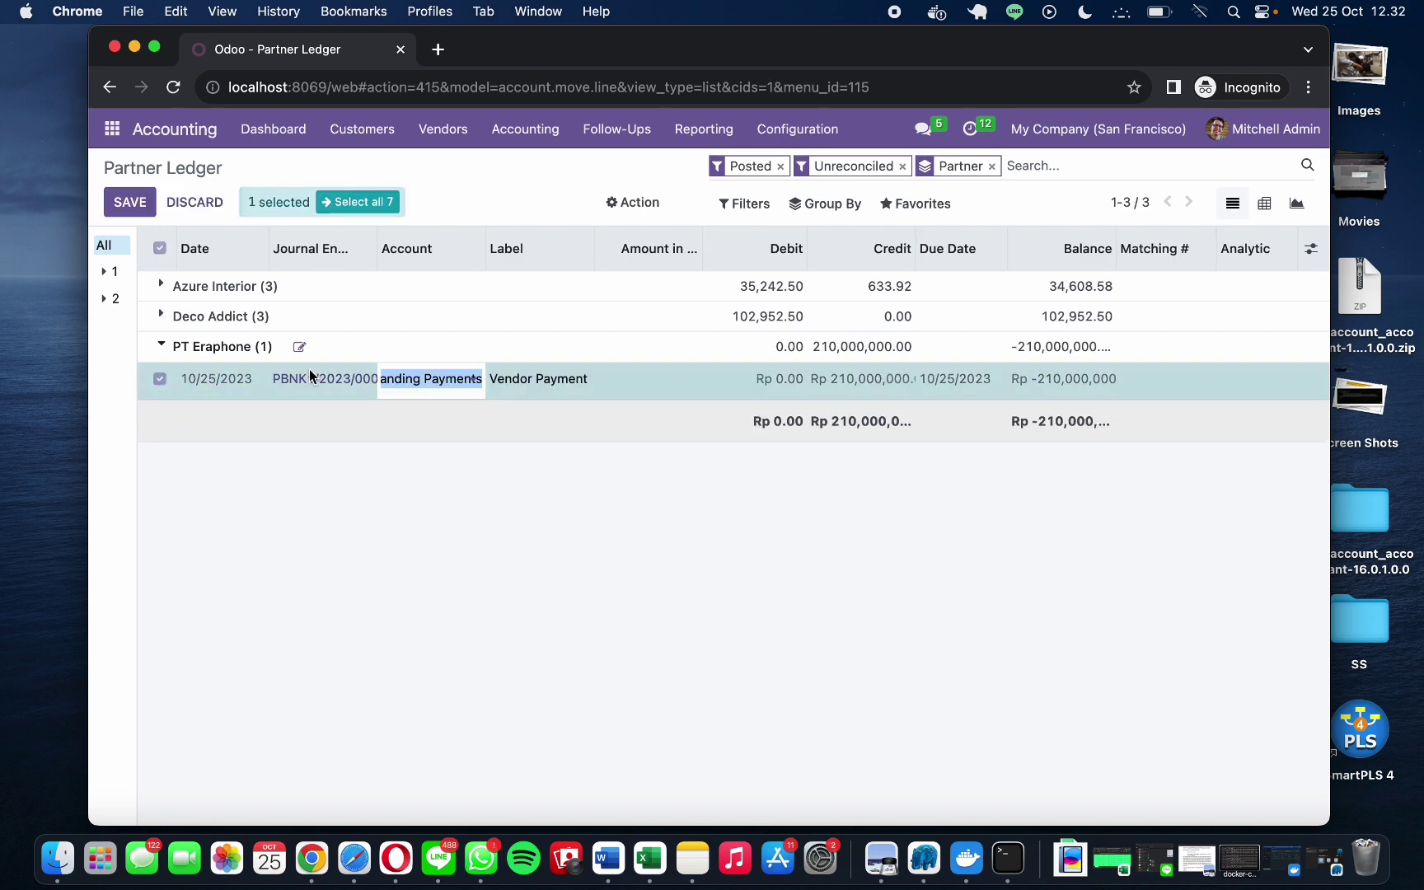
left_click(311, 379)
left_click(309, 379)
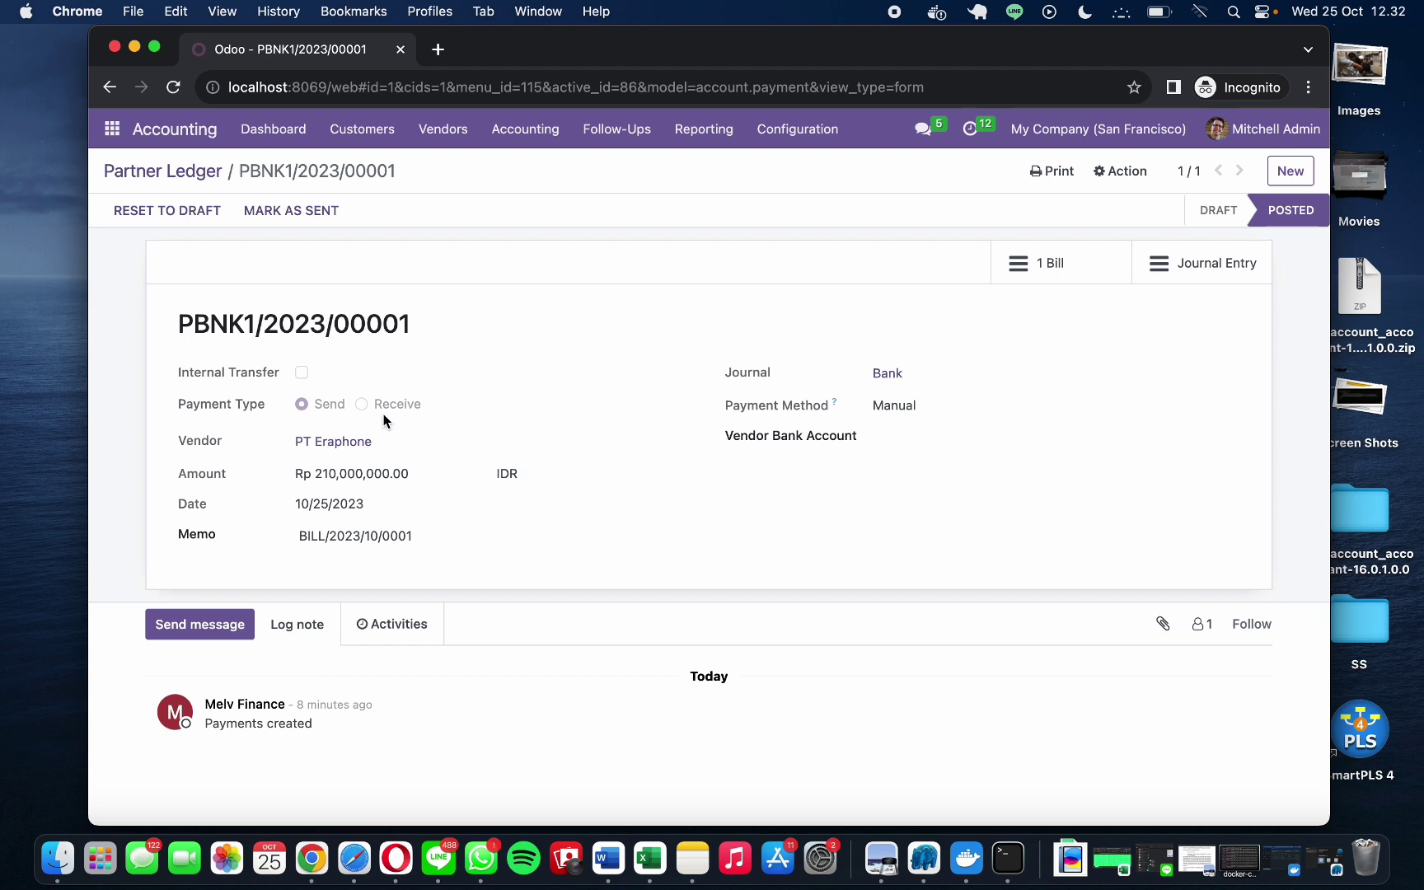
scroll(384, 422, "left", 5)
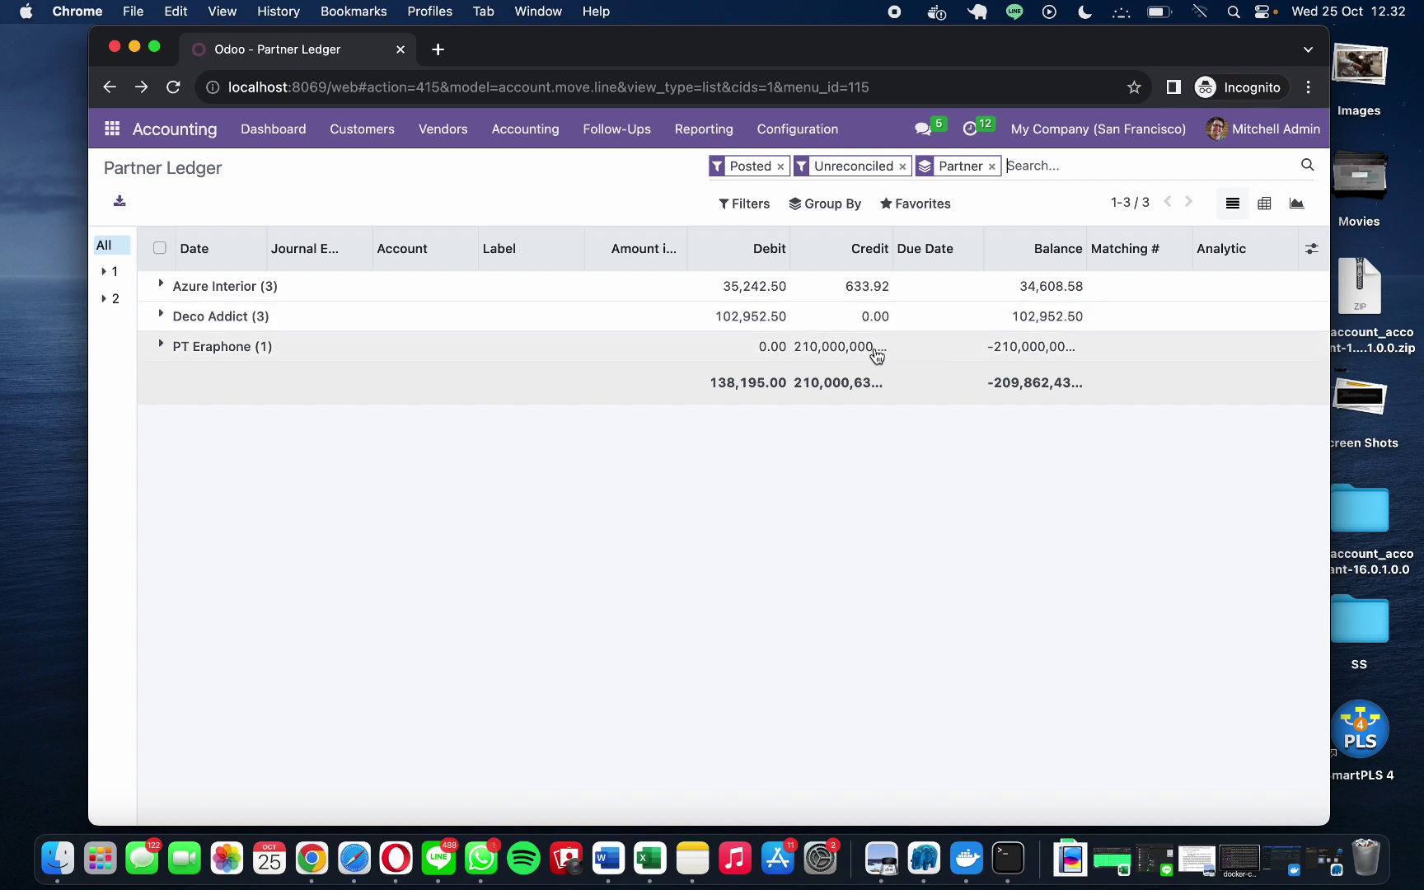
Step: Print the Balance Sheet for All Entries with debit/credit columns displayed, saving it as Financial Report (1) in Downloads
left_click(703, 131)
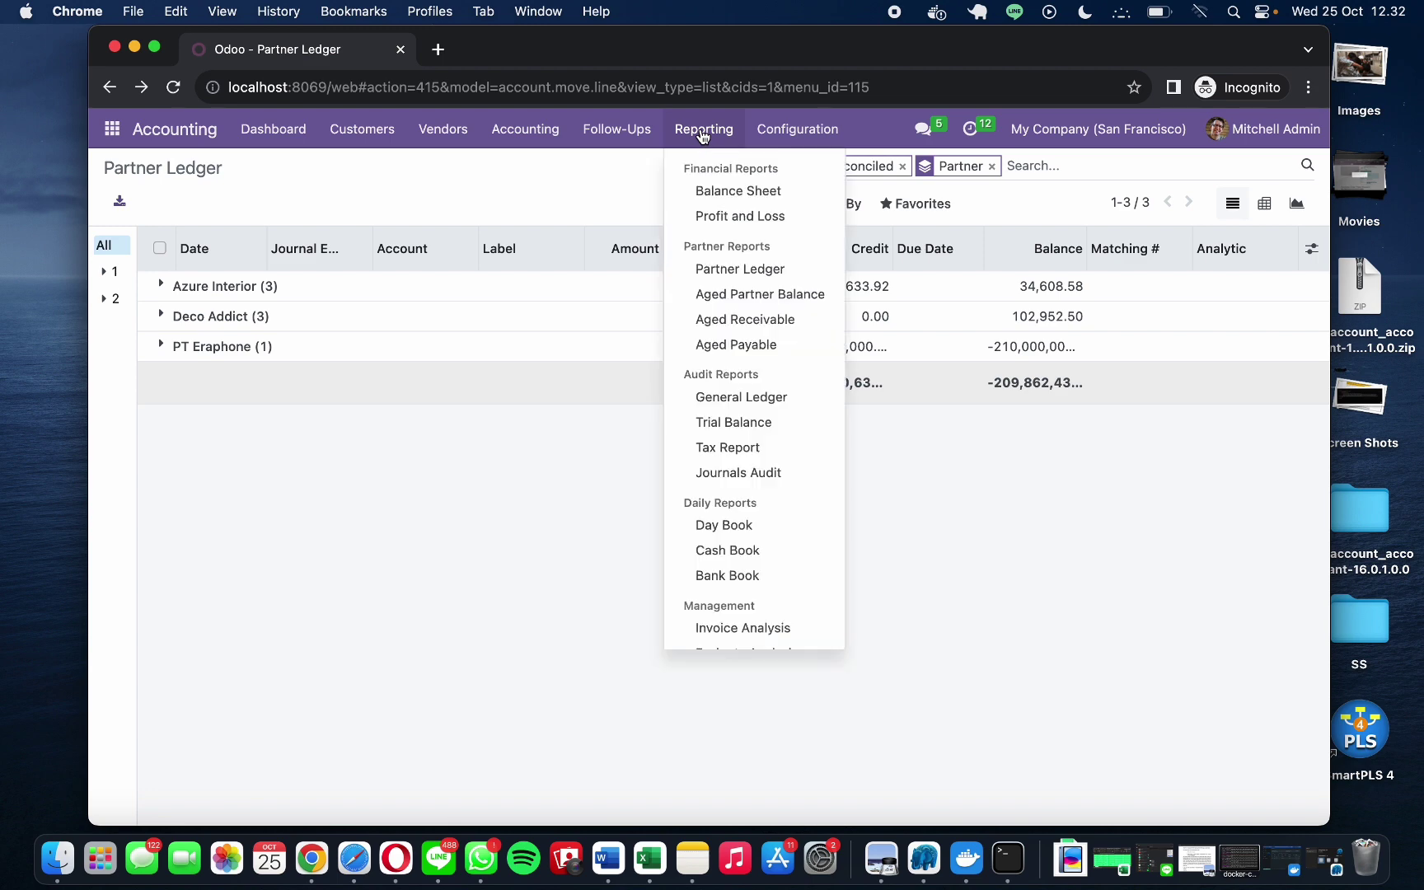
left_click(740, 194)
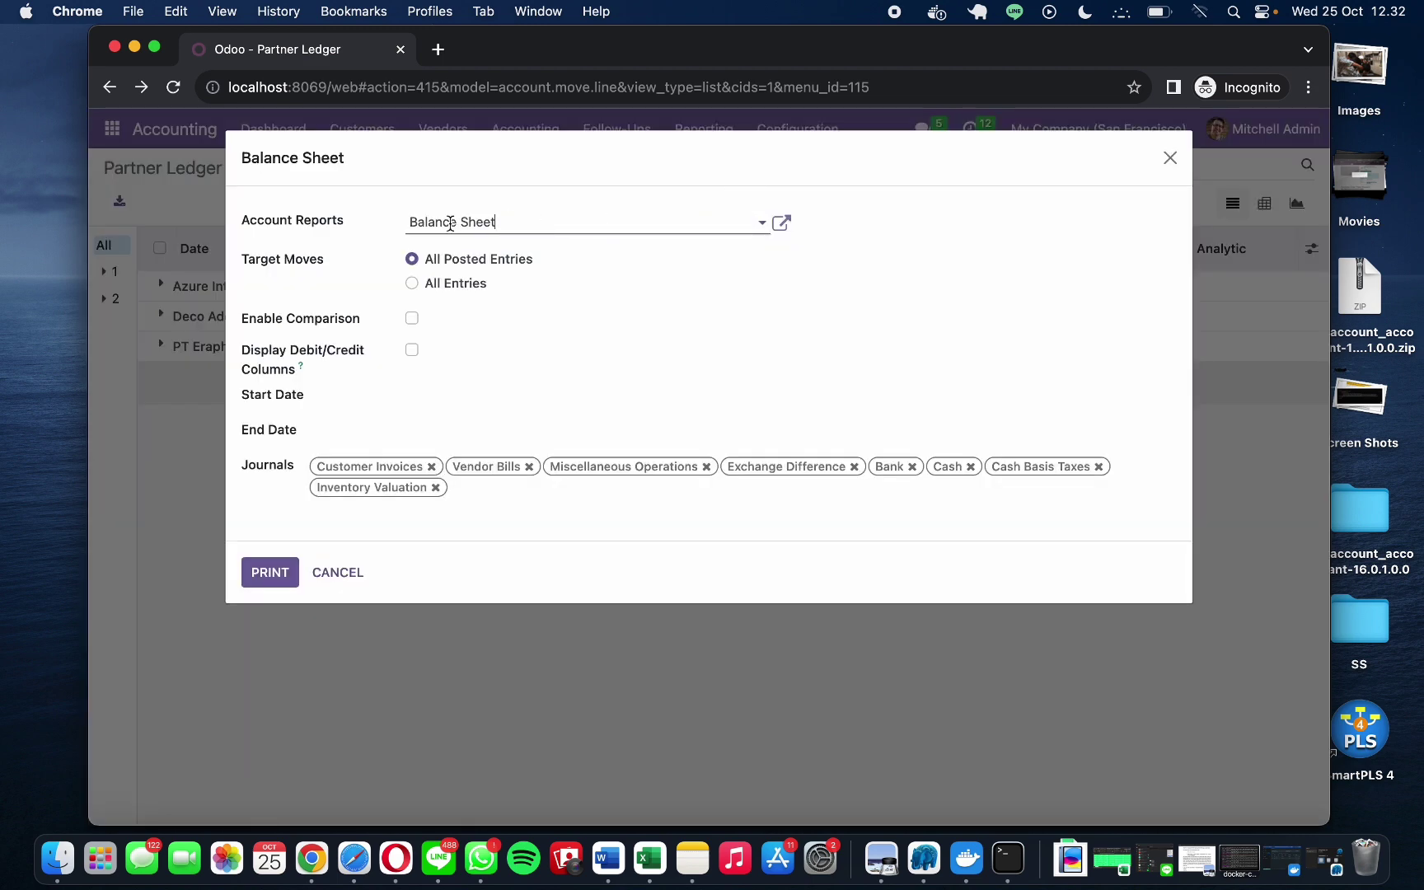
left_click(412, 283)
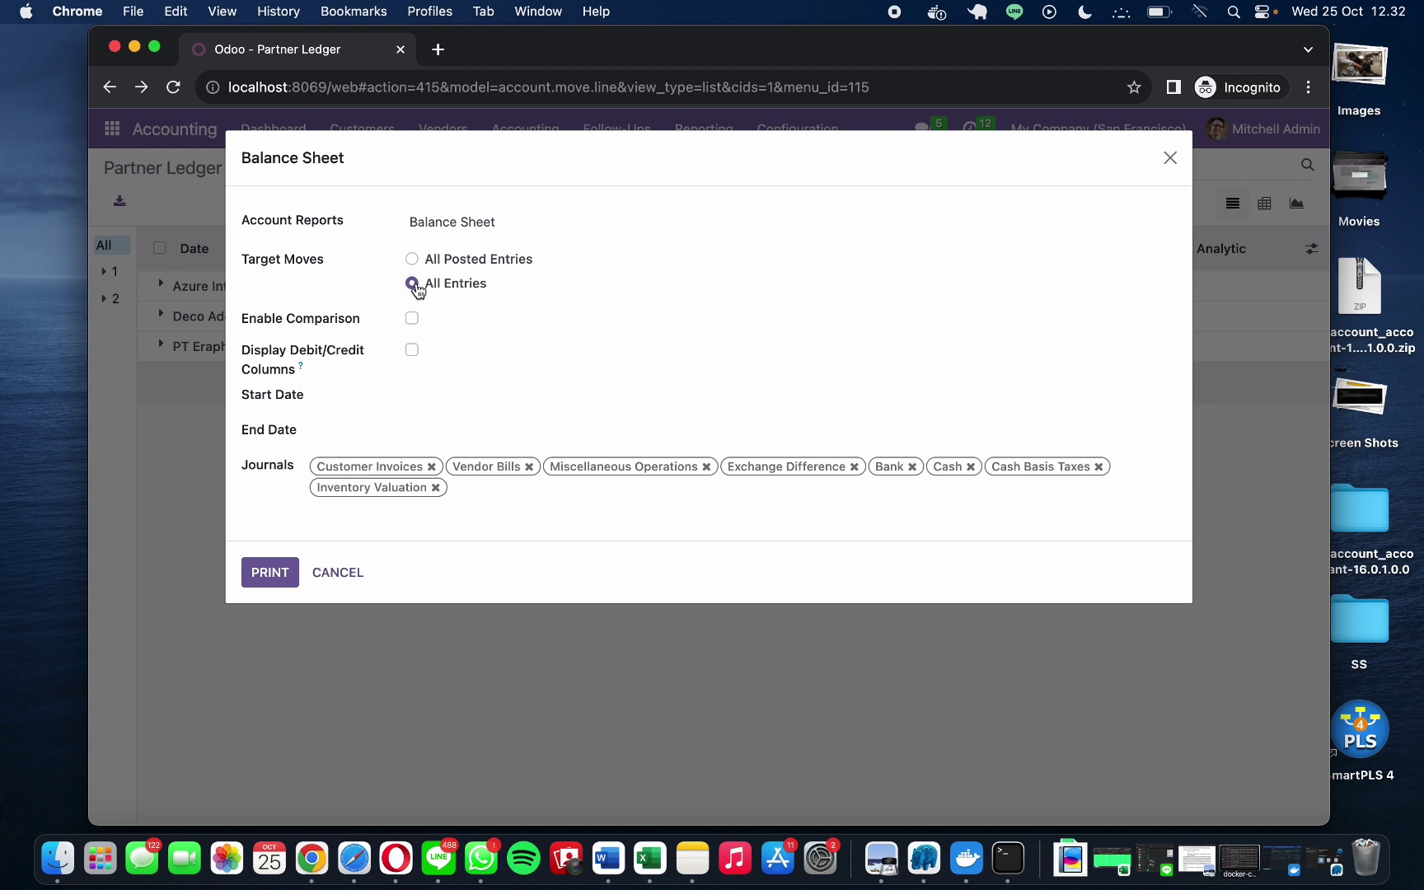
left_click(414, 356)
left_click(258, 572)
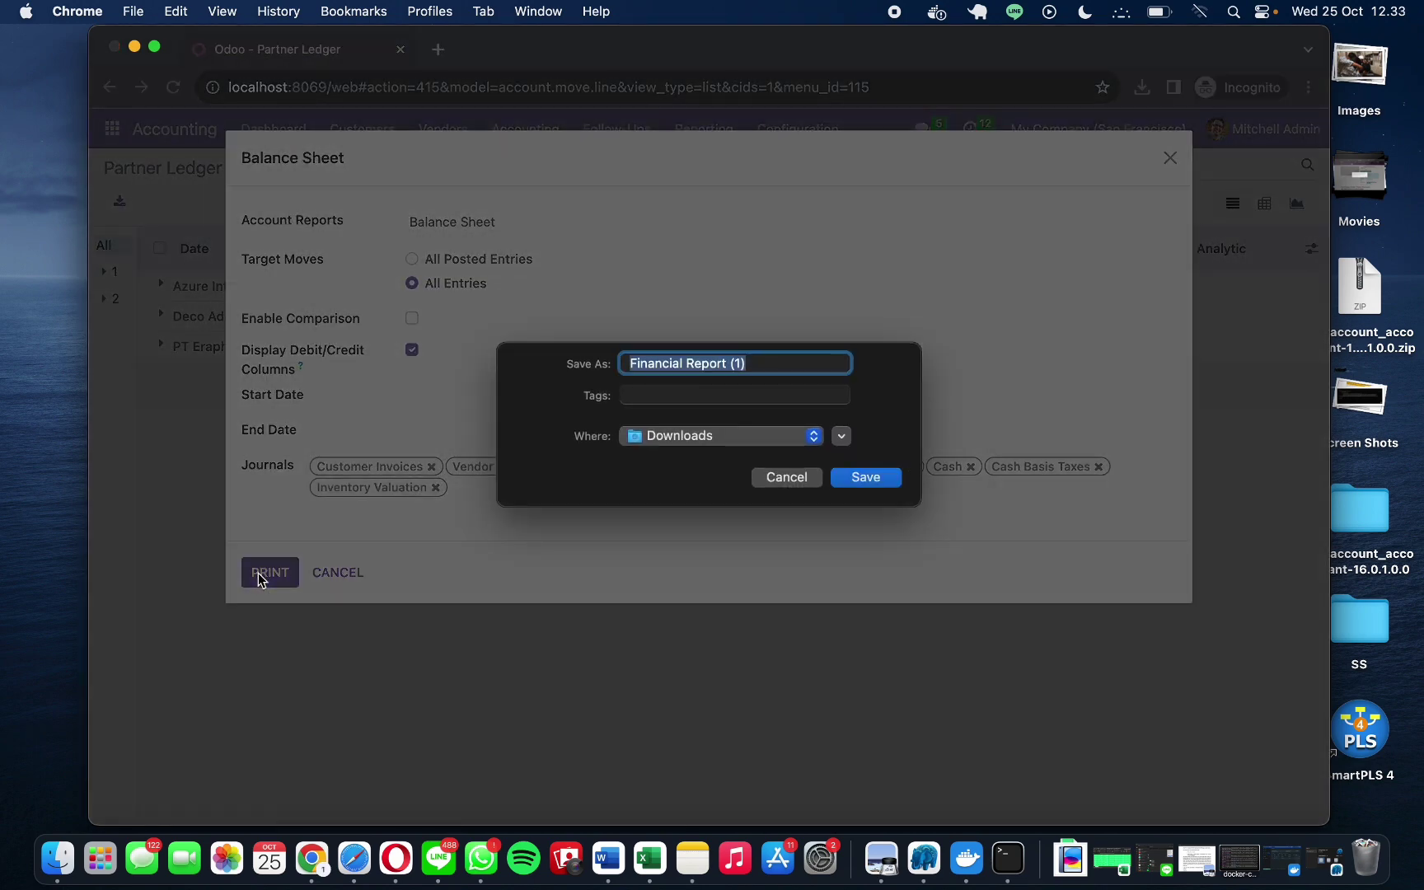
left_click(867, 478)
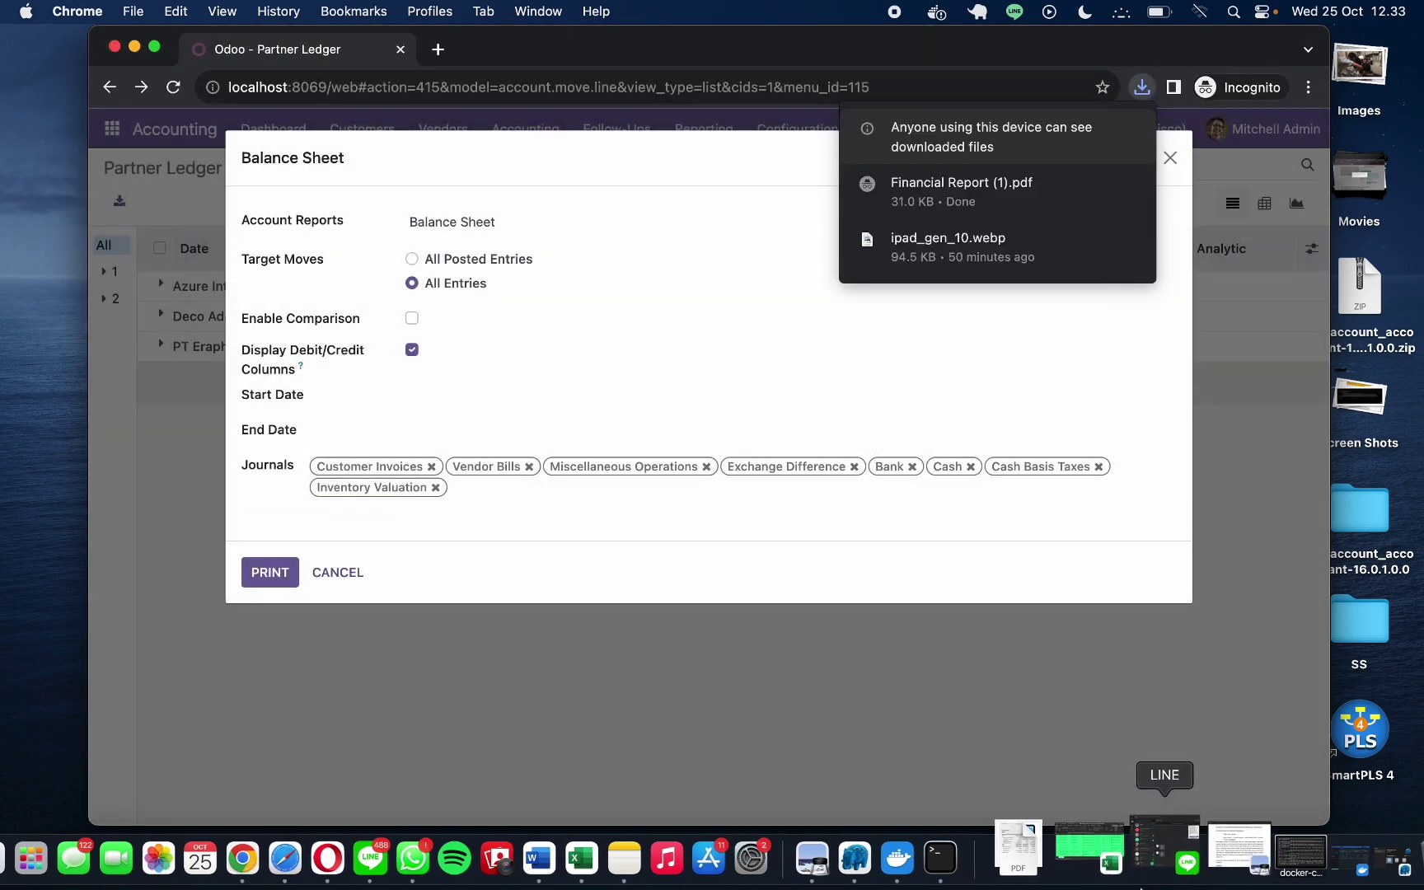
Step: Open the downloaded Financial Report (1).pdf in Preview, view the balance sheet in full screen, and return to the browser
left_click(1057, 857)
left_click(1085, 771)
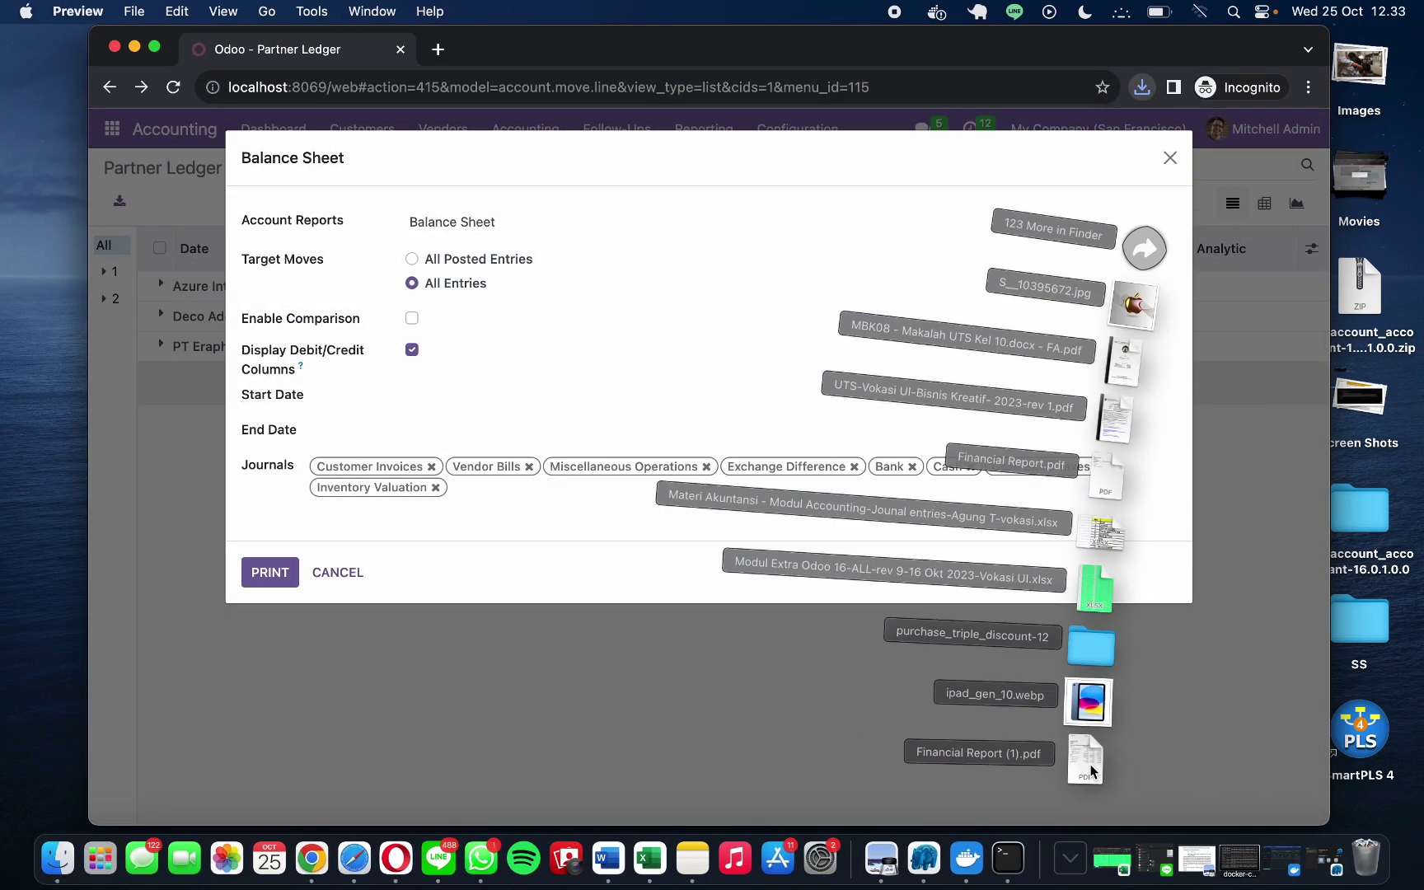
scroll(557, 363, "down", 2)
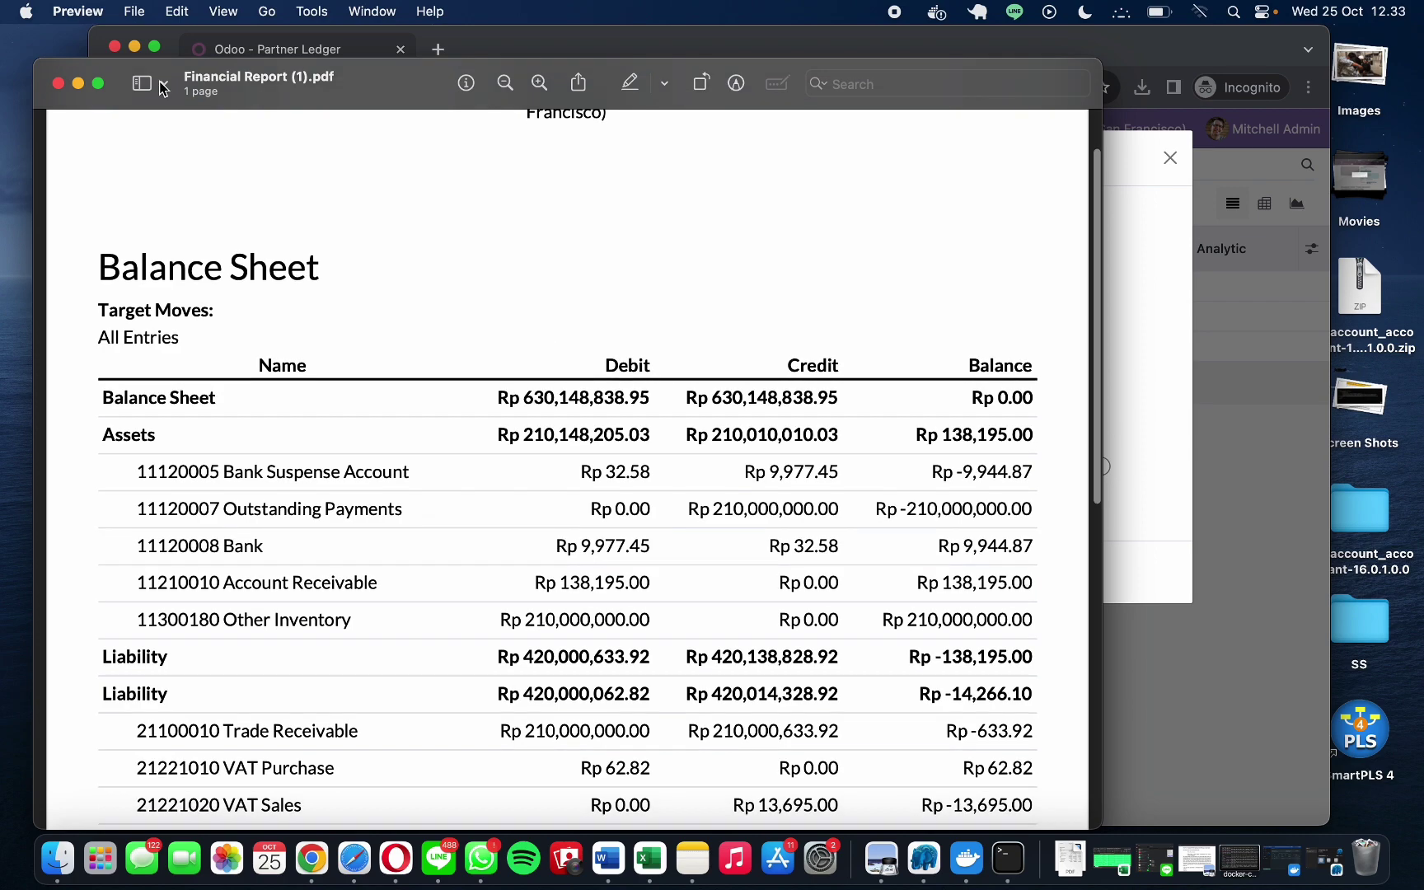
left_click(98, 83)
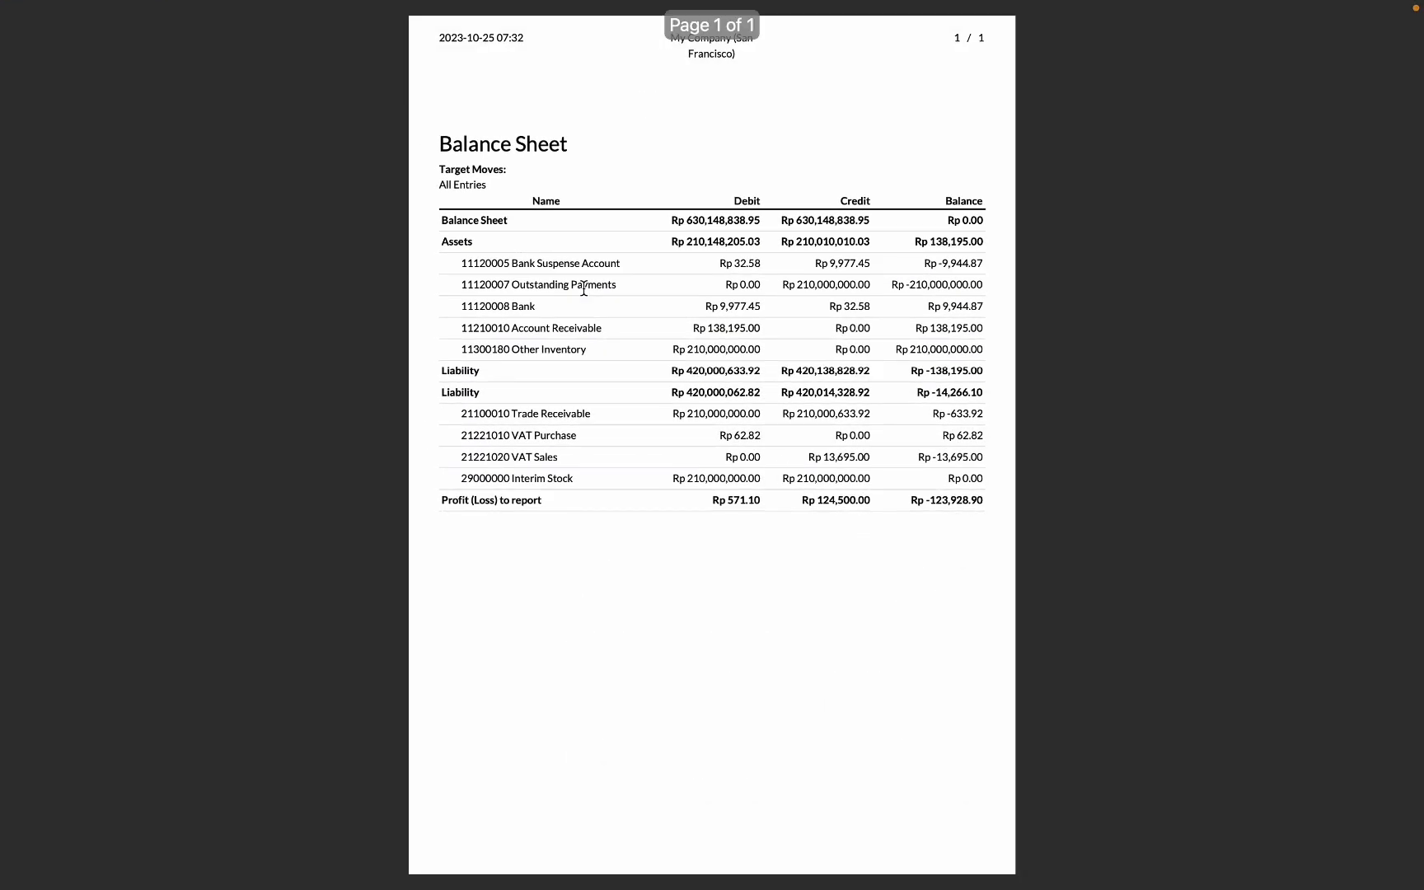
key("super+q")
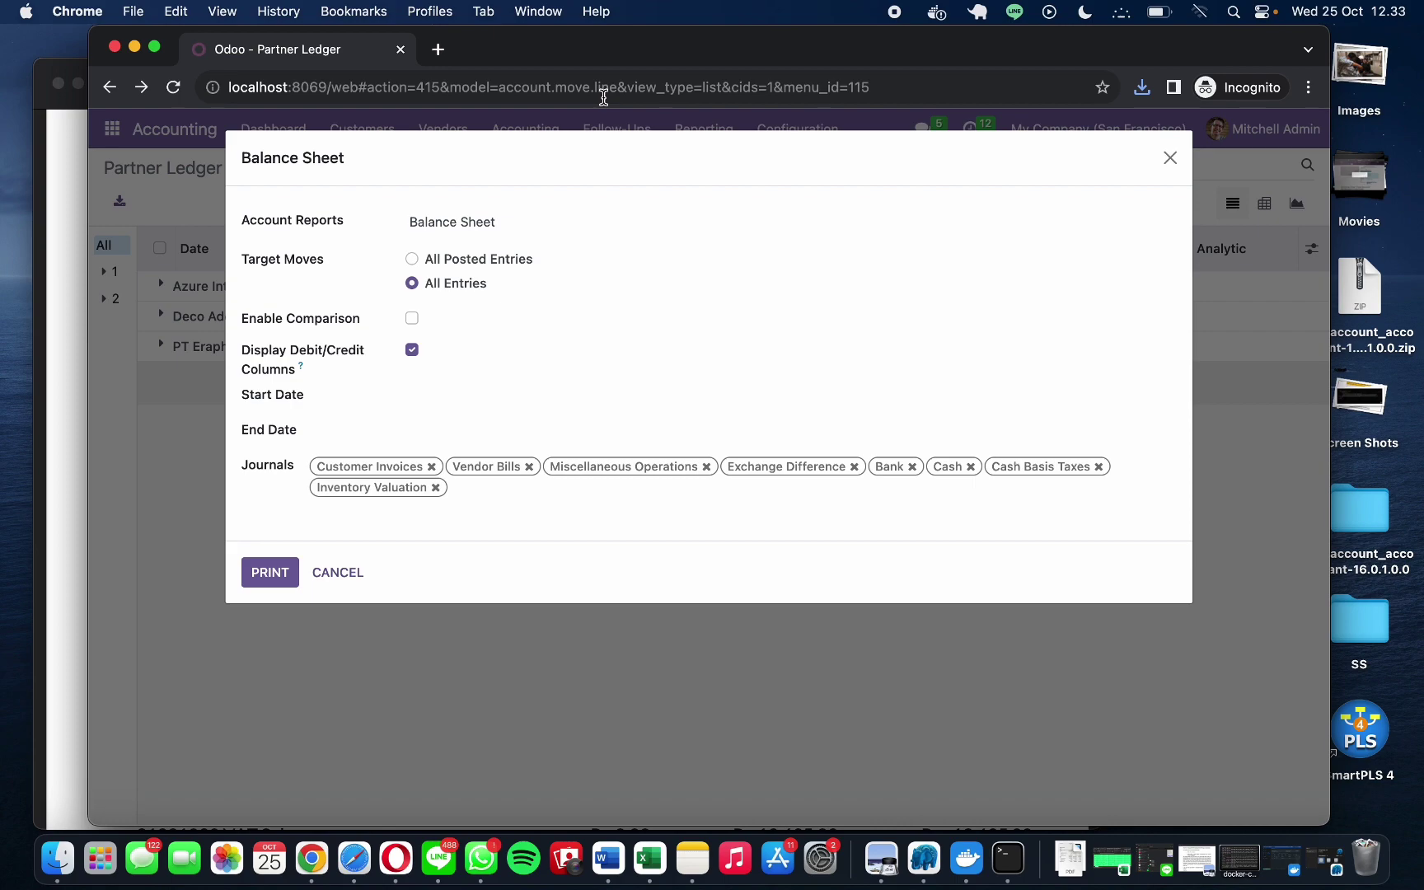
Step: Switch back to the Financial Report (1).pdf window, examine the balance sheet accounts in full screen, and leave full screen
key("ctrl+Up")
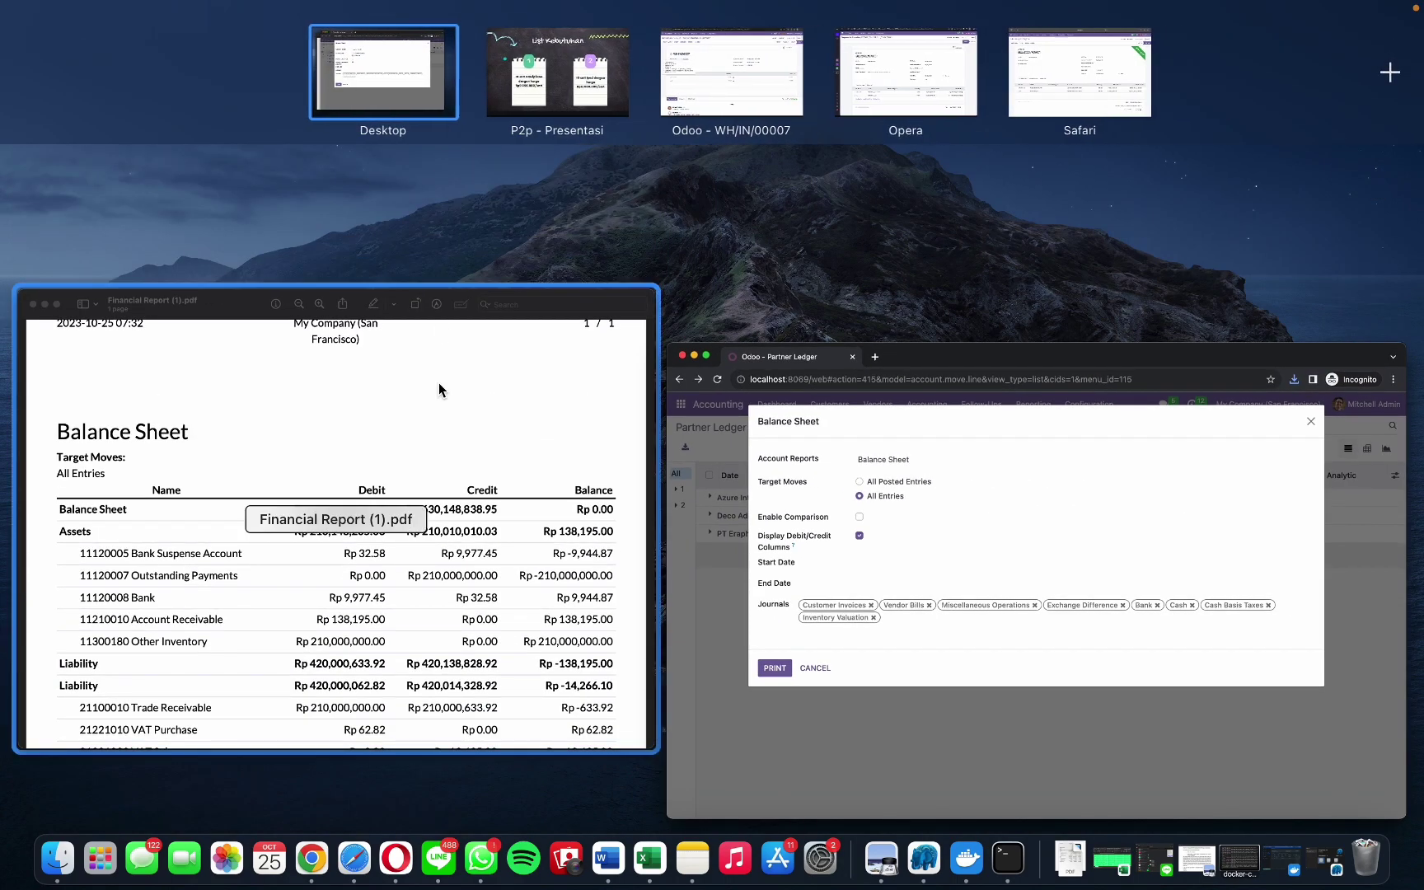
left_click(432, 412)
left_click(93, 69)
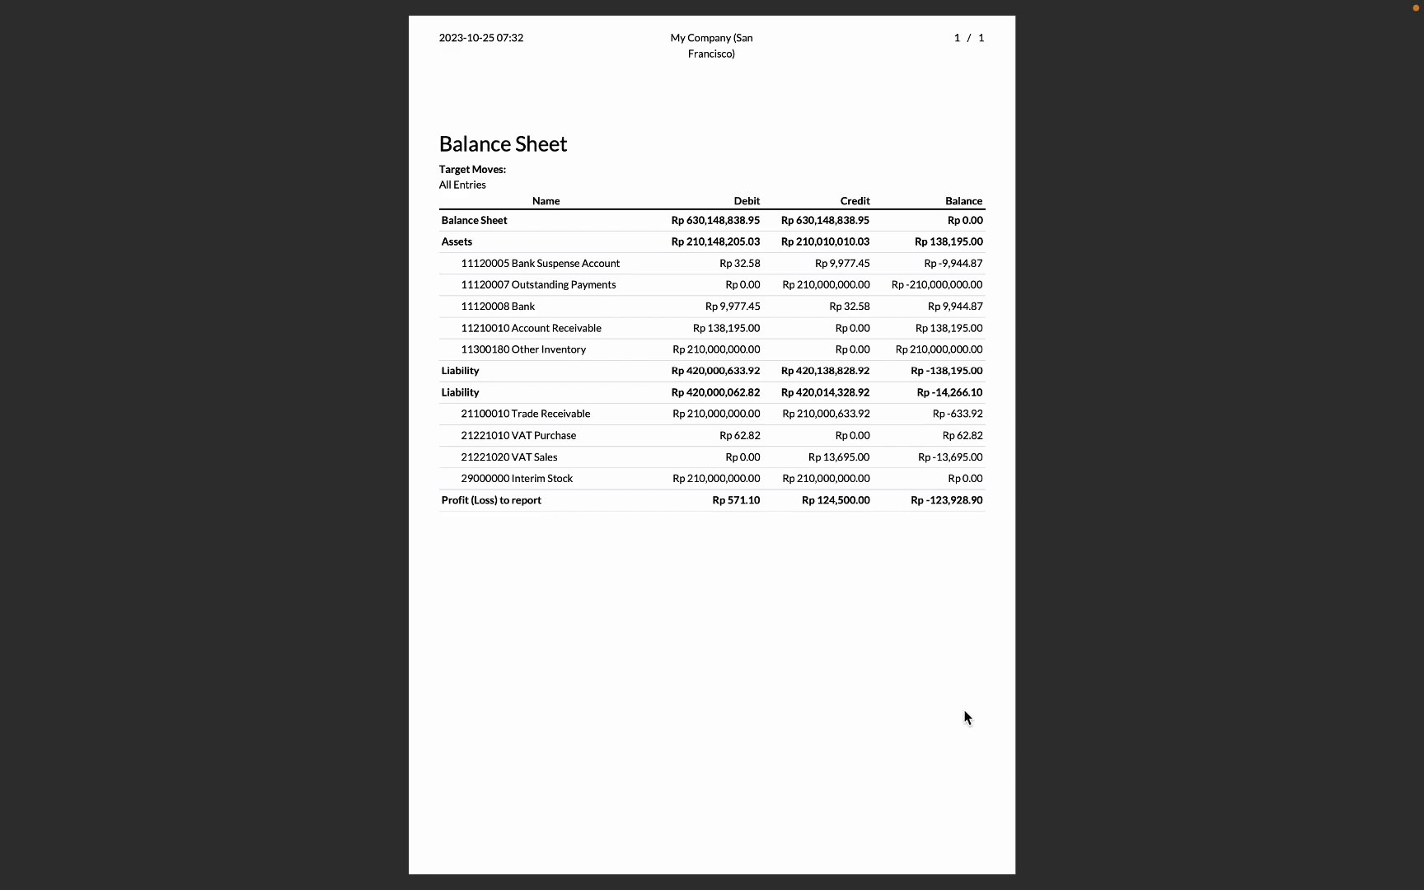
key("Escape")
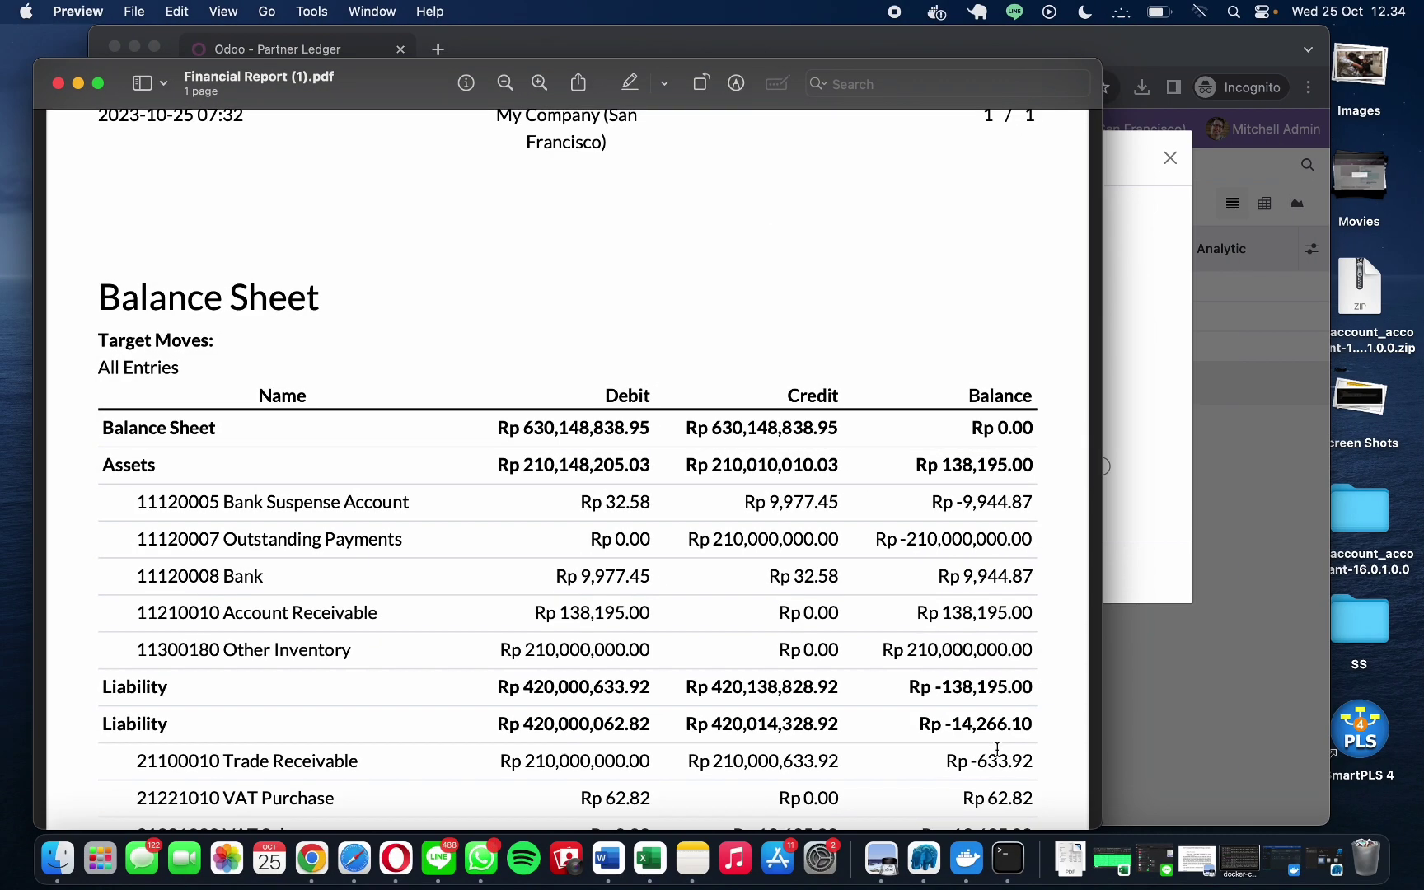